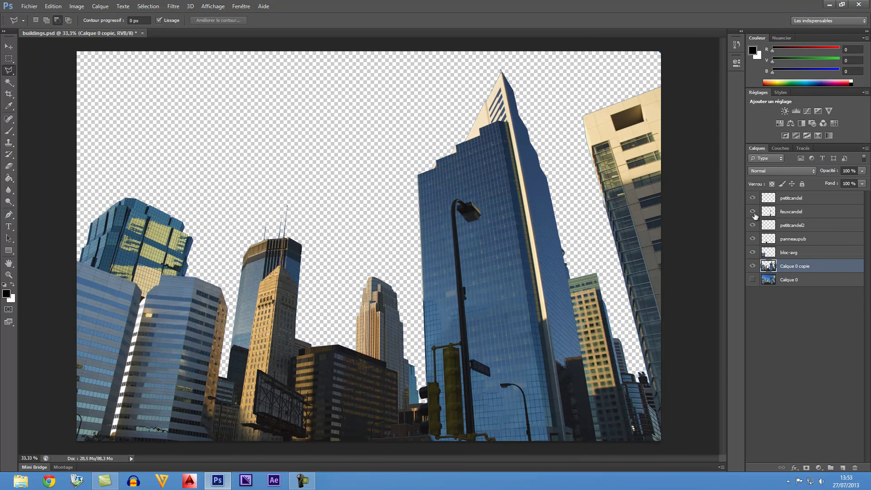
Hide the lamp, traffic light and sign layers and delete the bloc-avg layer
drag(753, 201, 754, 252)
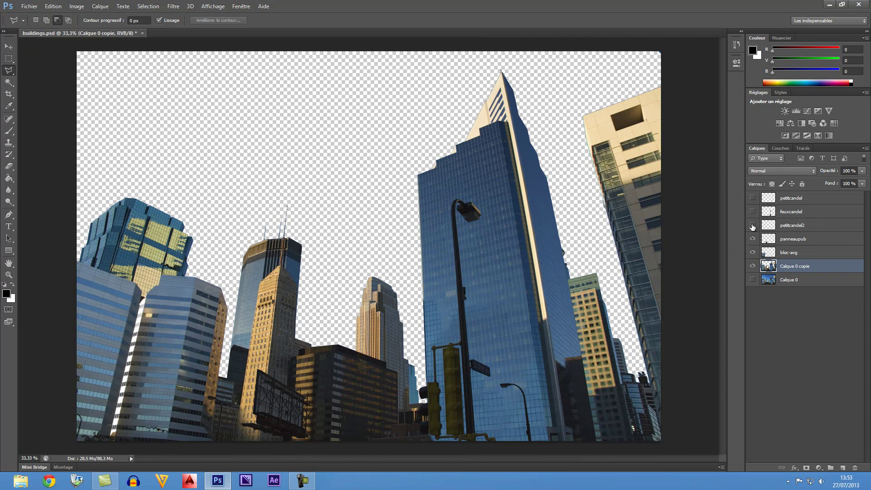
click(754, 253)
click(819, 254)
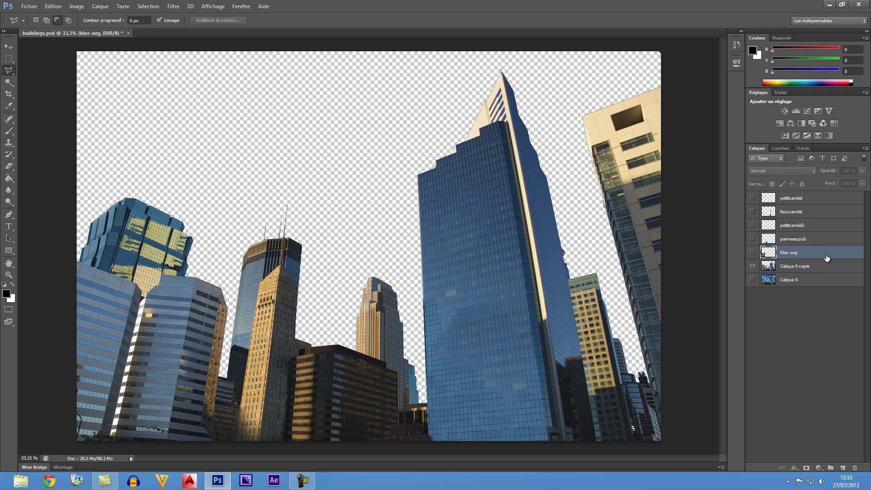
key(Delete)
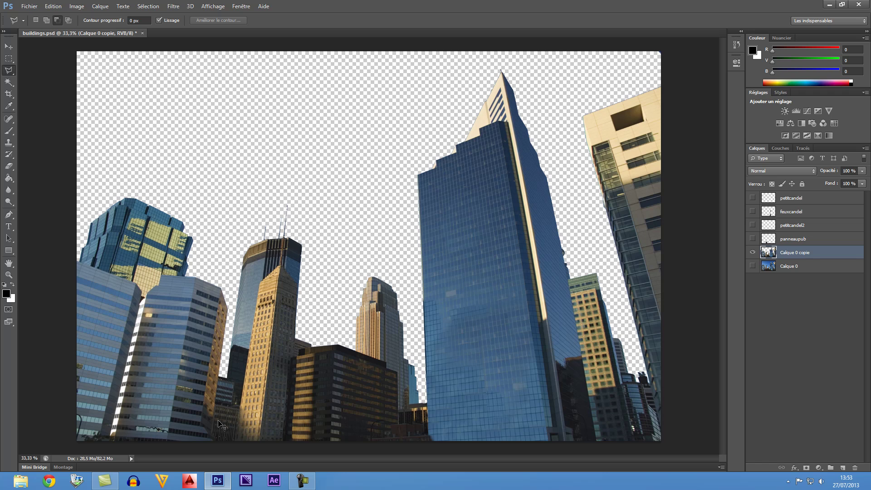
Adjust layer visibility so only the Calque 0 copie buildings layer shows, then zoom out
scroll(218, 420, up, 1)
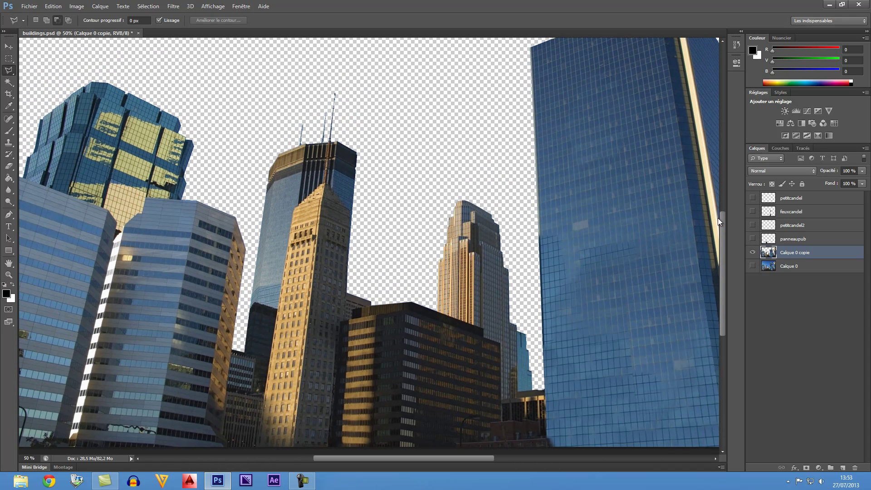
drag(752, 198, 754, 237)
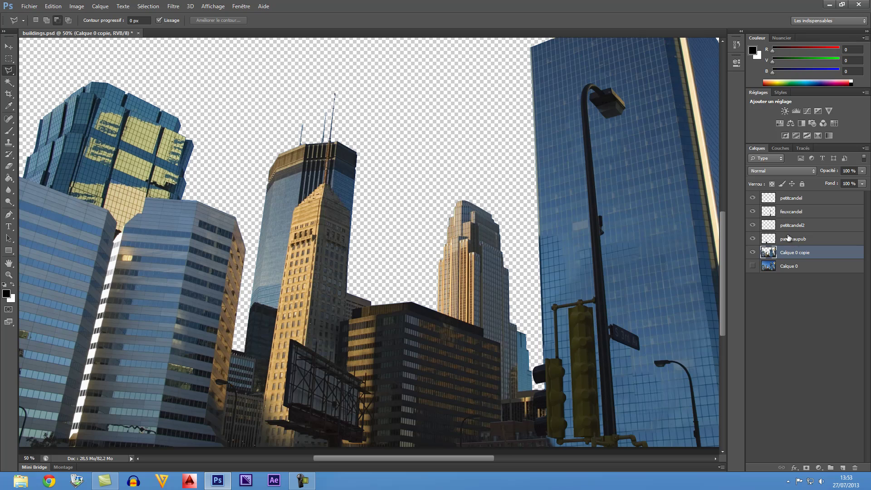
drag(752, 200, 755, 251)
click(755, 251)
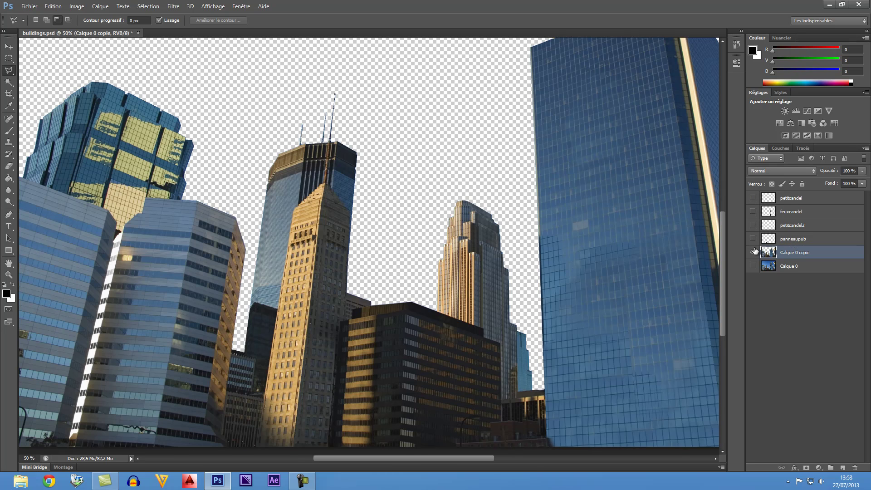
key(ctrl+minus)
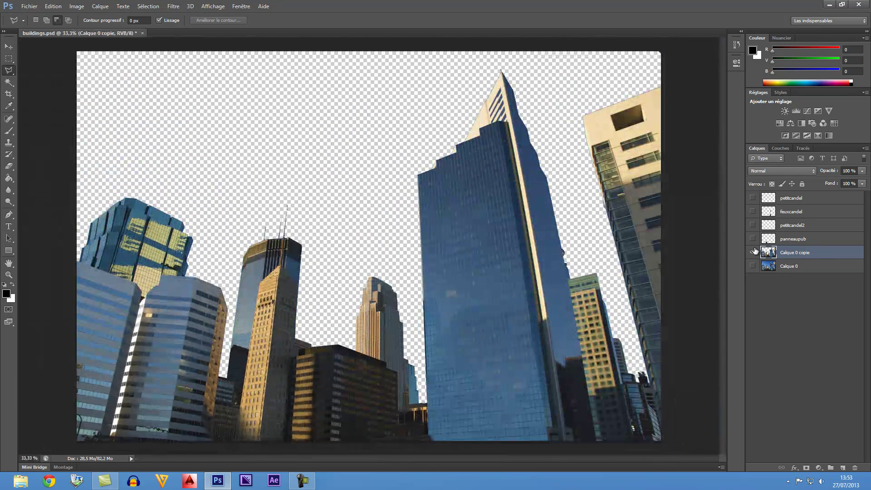
Polygonal-lasso the central tower's left side and stepped roof up to the spire tip
key(ctrl+plus)
key(ctrl+plus)
key(ctrl+plus)
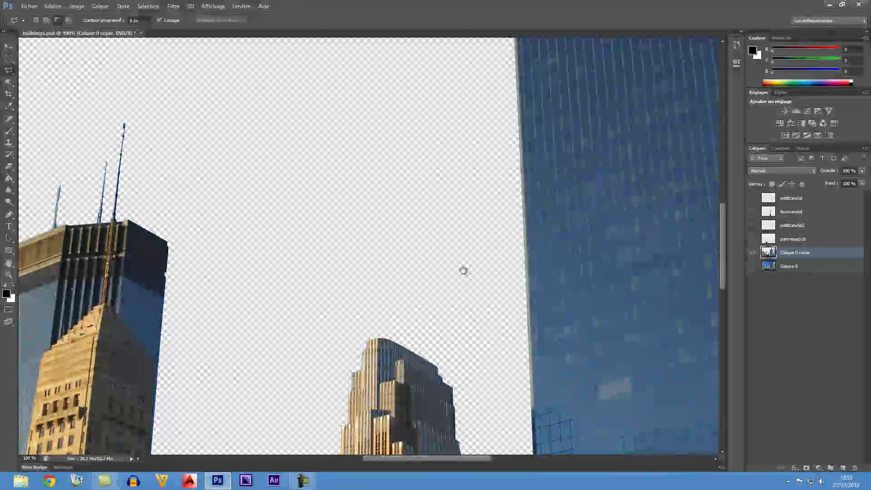
key(ctrl+minus)
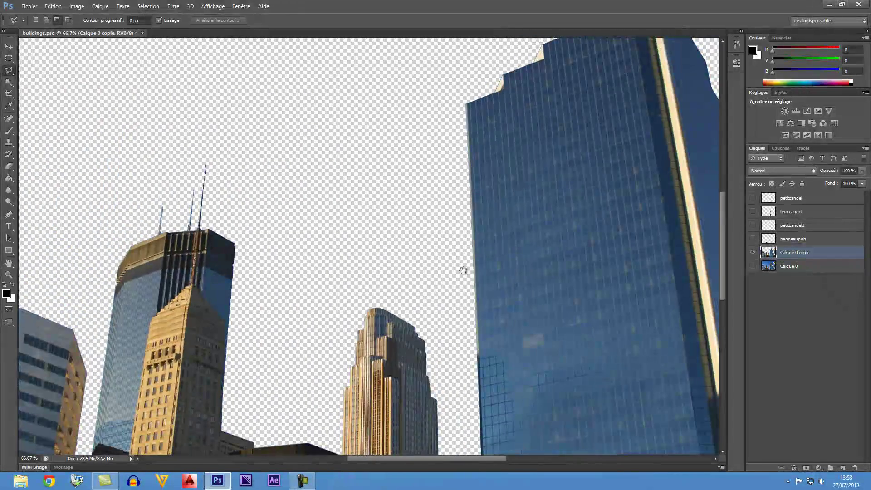
mouse_move(503, 289)
mouse_down()
mouse_move(301, 366)
mouse_move(322, 310)
mouse_up()
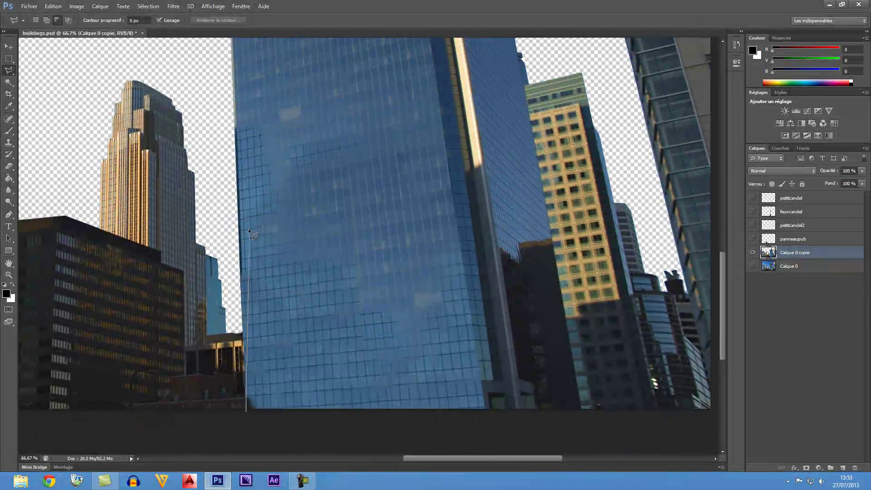
drag(249, 145, 272, 315)
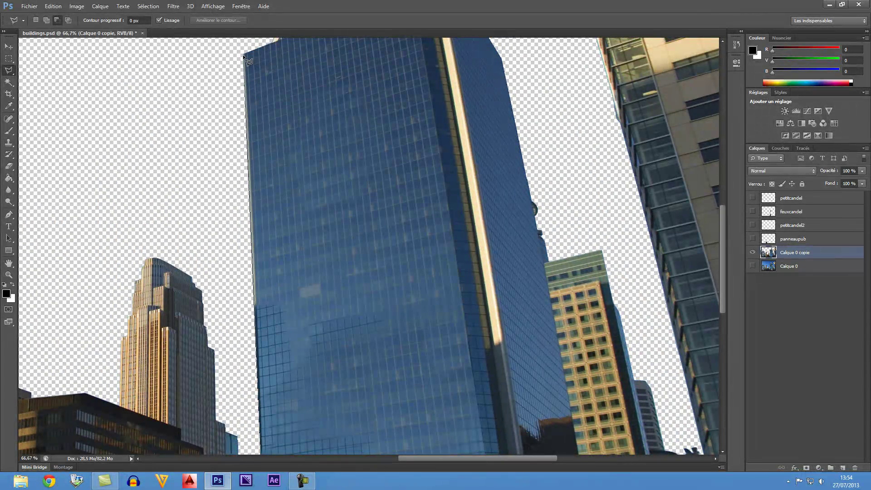
drag(247, 60, 232, 349)
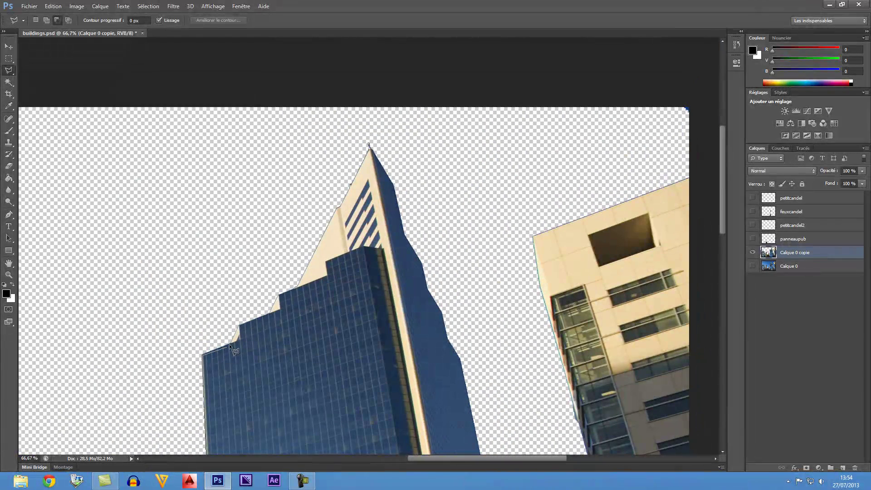
click(231, 344)
click(240, 326)
click(270, 313)
click(278, 296)
click(297, 287)
click(335, 210)
click(339, 207)
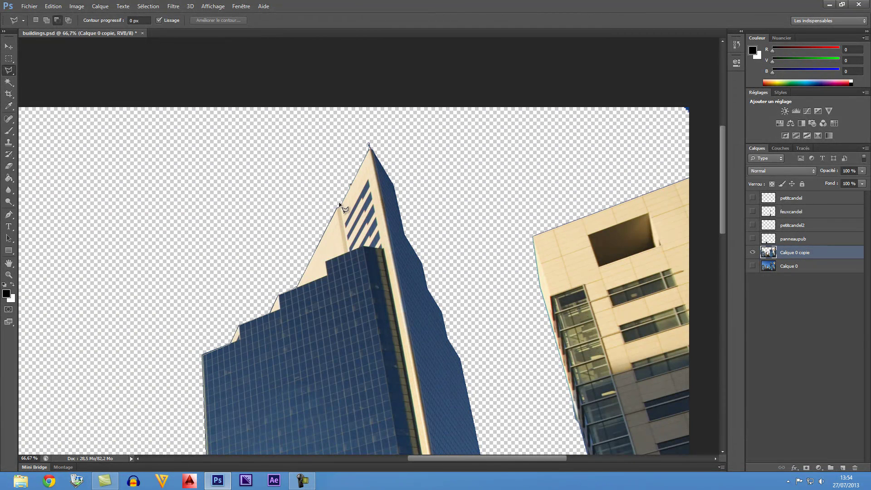
click(369, 146)
Trace down the tower's right edge to its base, close the selection, and Ctrl+J it to Calque 1
click(405, 235)
click(424, 265)
click(428, 292)
click(442, 313)
click(449, 339)
drag(482, 336, 432, 164)
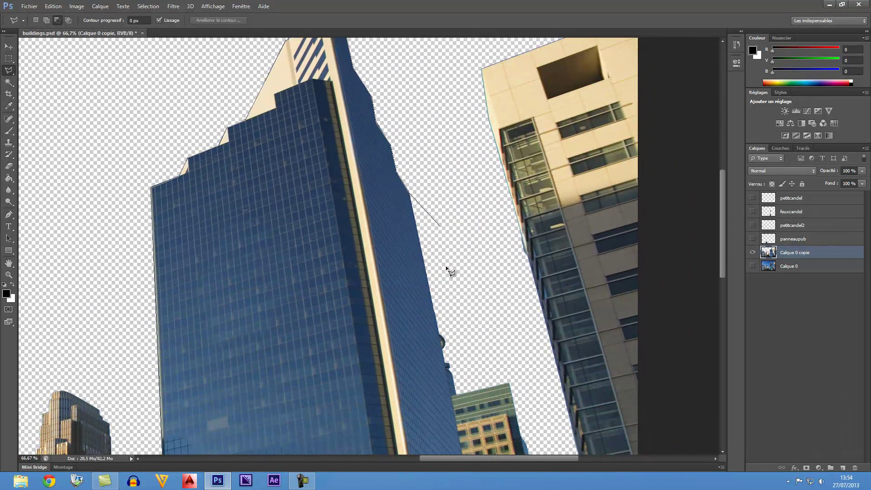
click(448, 367)
drag(494, 375, 442, 191)
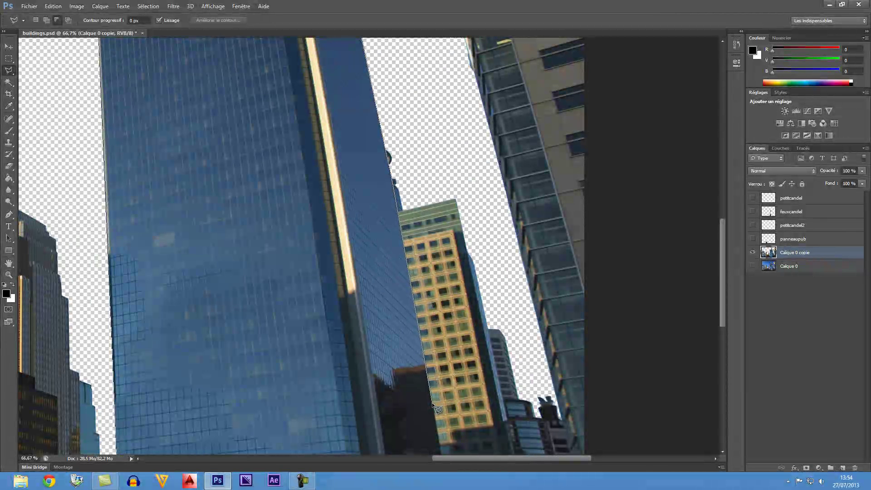
scroll(437, 409, down, 4)
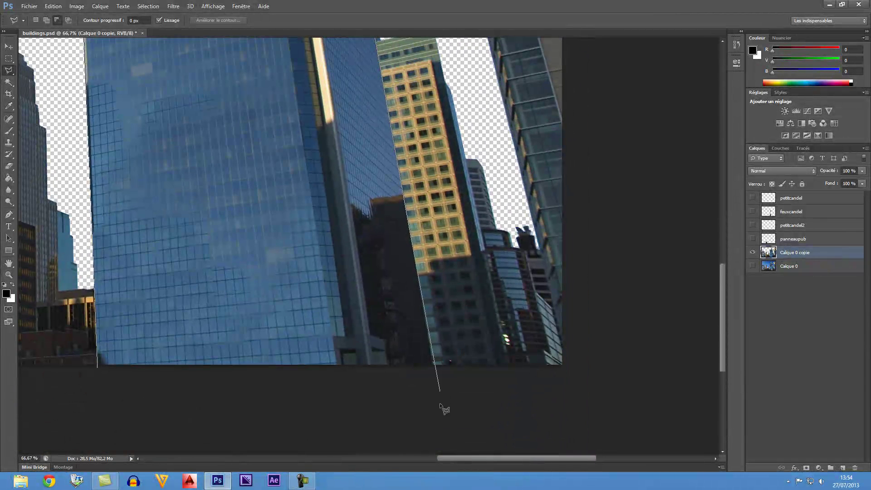
key(ctrl+minus)
key(ctrl+minus)
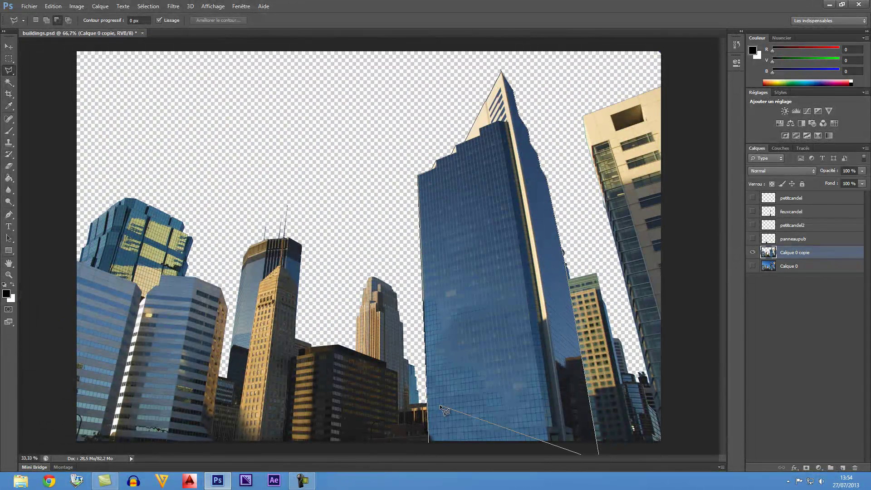
click(429, 450)
key(Return)
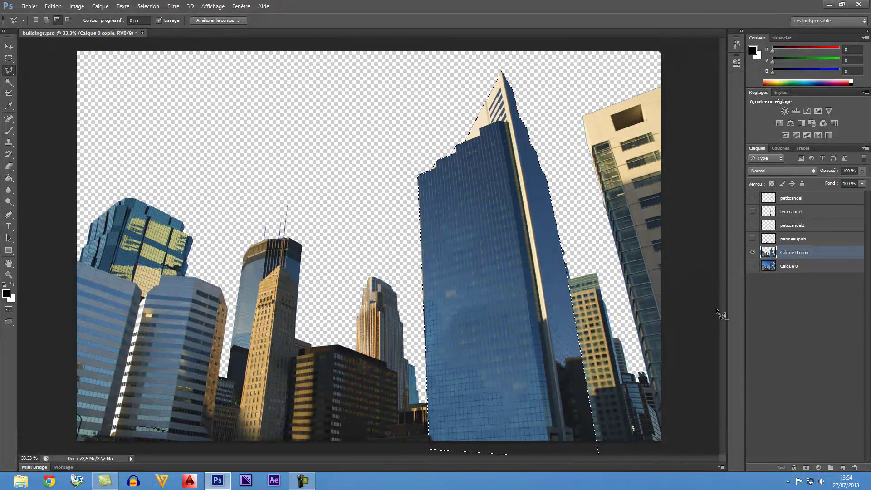
key(ctrl+j)
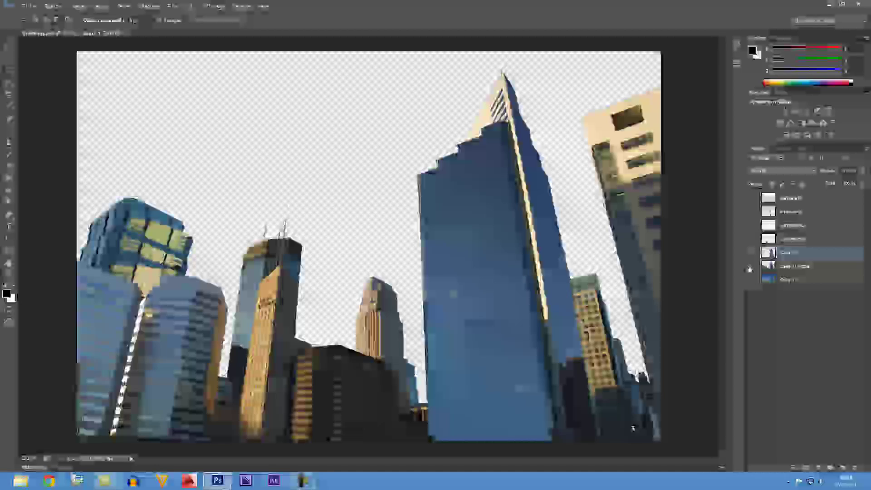
Rename the new tower layer Calque 1 to 'tour de verre'
alt+click(753, 253)
alt+click(753, 252)
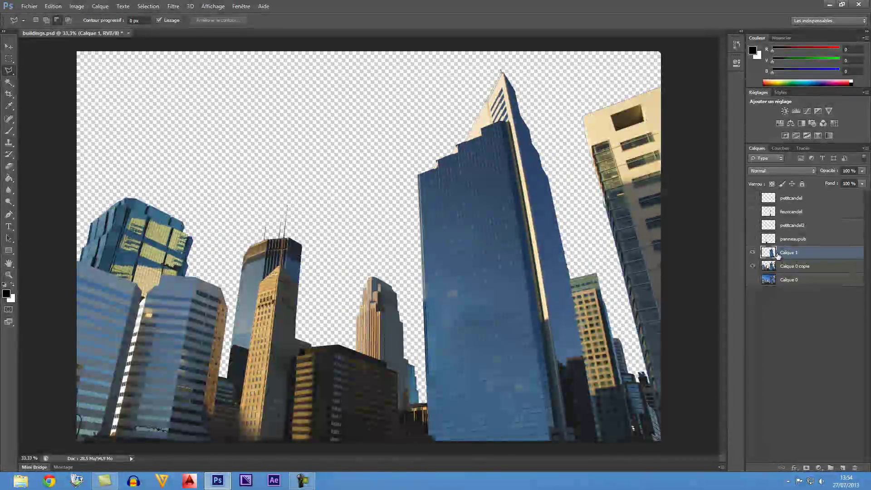
double_click(789, 253)
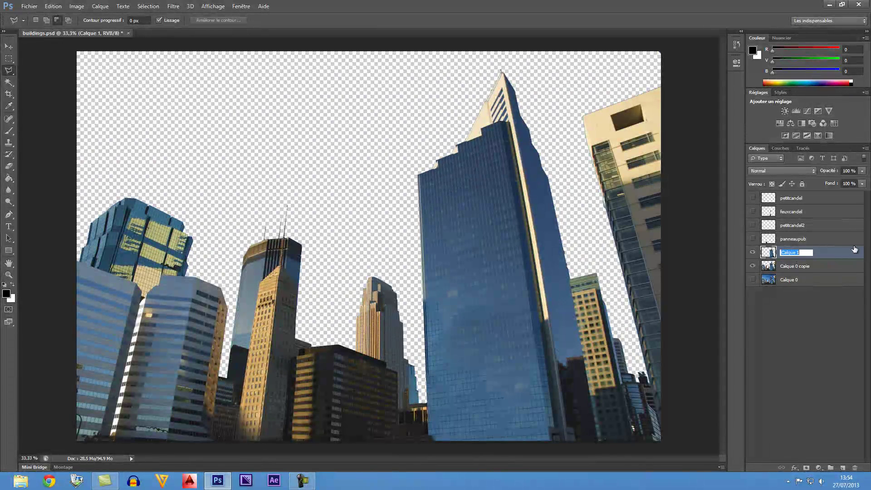
text(tour de ver)
text(re)
key(Return)
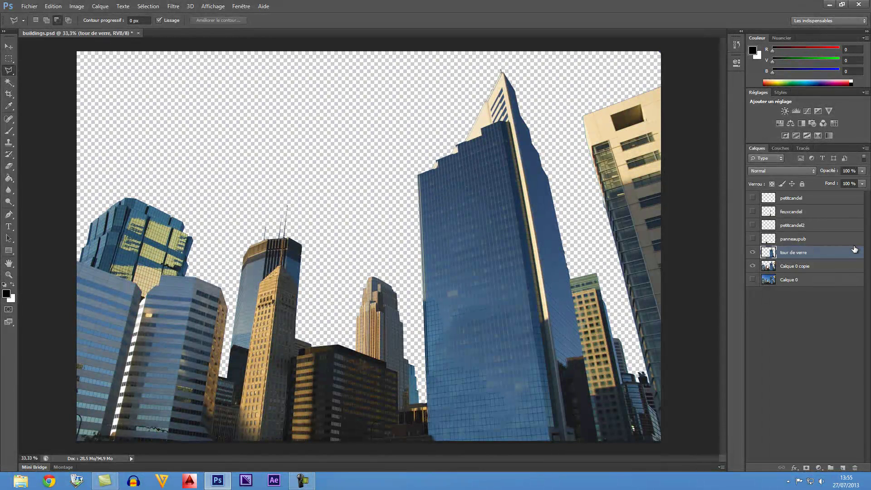
Zoom in and place the first lasso point at the cream building's base on the right
key(ctrl+plus)
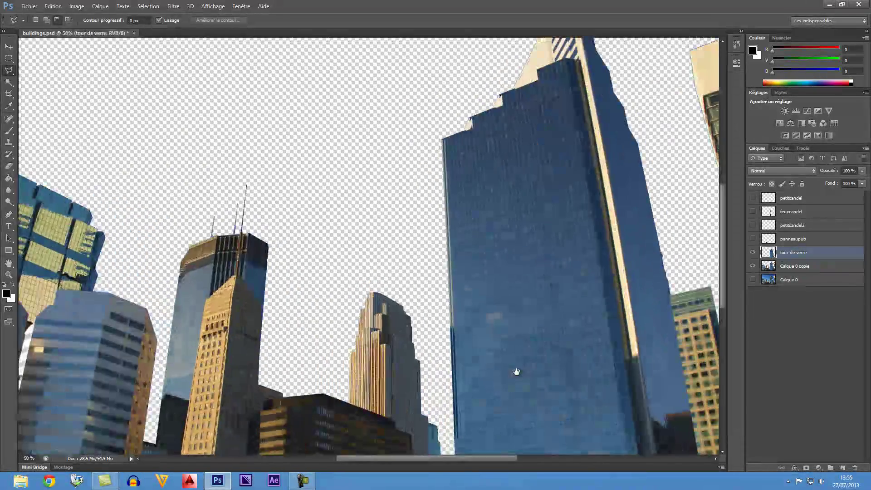
drag(516, 371, 298, 292)
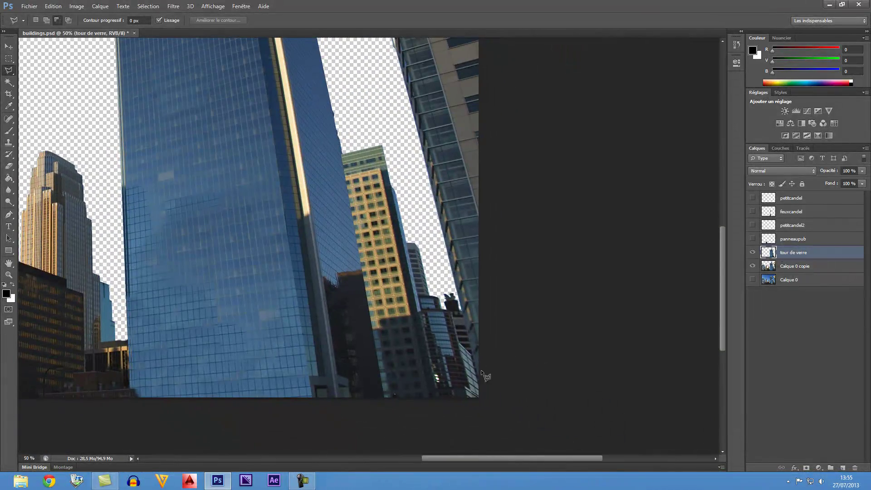
click(481, 391)
drag(457, 284, 472, 354)
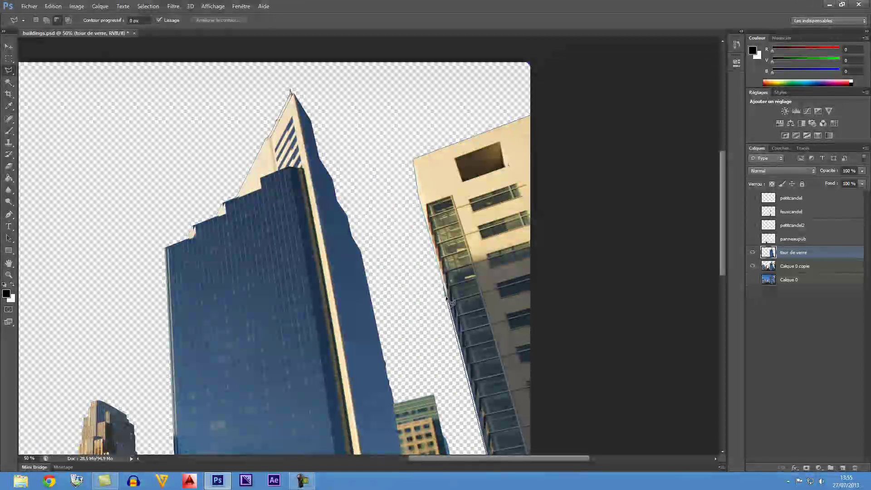
drag(449, 333, 419, 218)
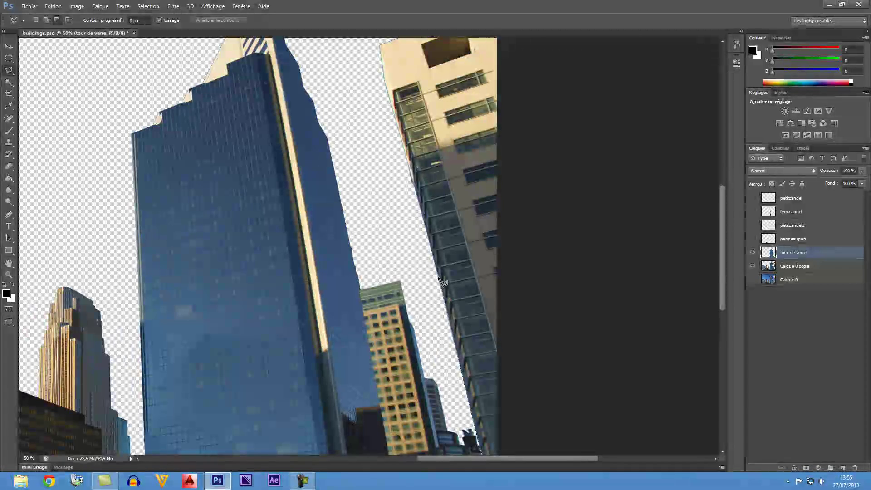
scroll(439, 254, up, 5)
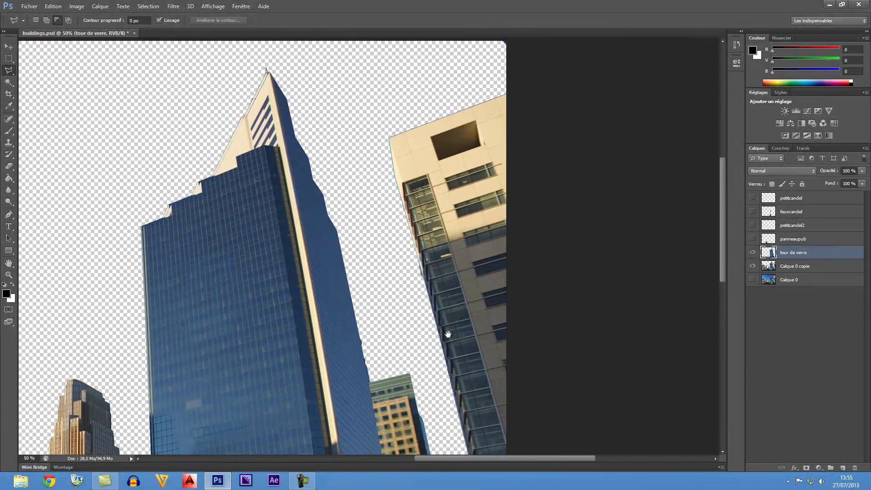
Outline the cream right-edge building and copy it from Calque 0 copie onto new layer Calque 1
click(398, 194)
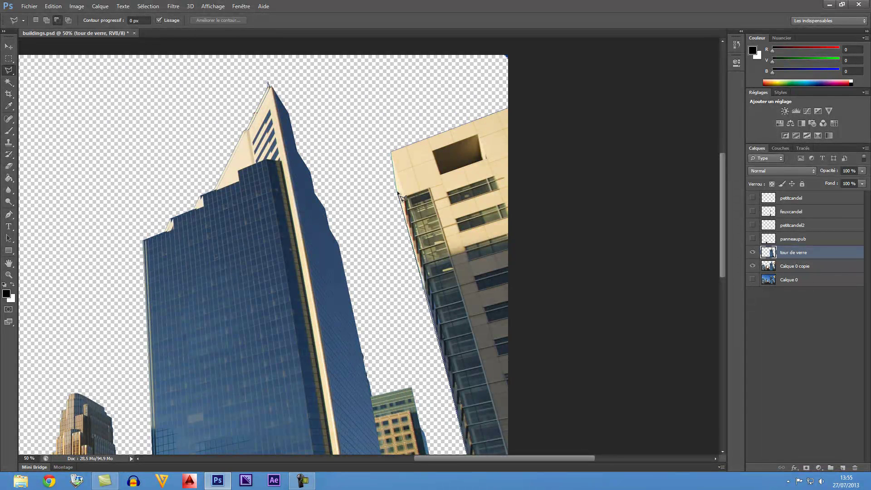
click(392, 152)
click(518, 107)
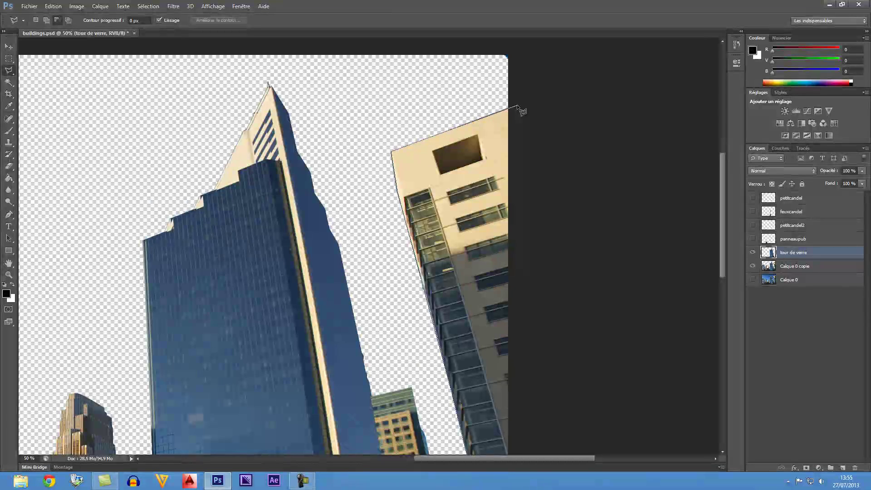
click(581, 352)
double_click(559, 450)
key(ctrl+minus)
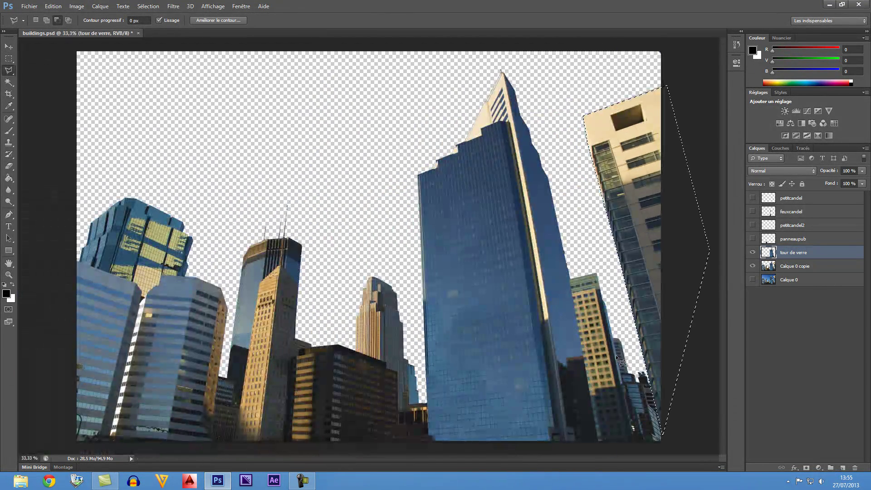
key(ctrl+c)
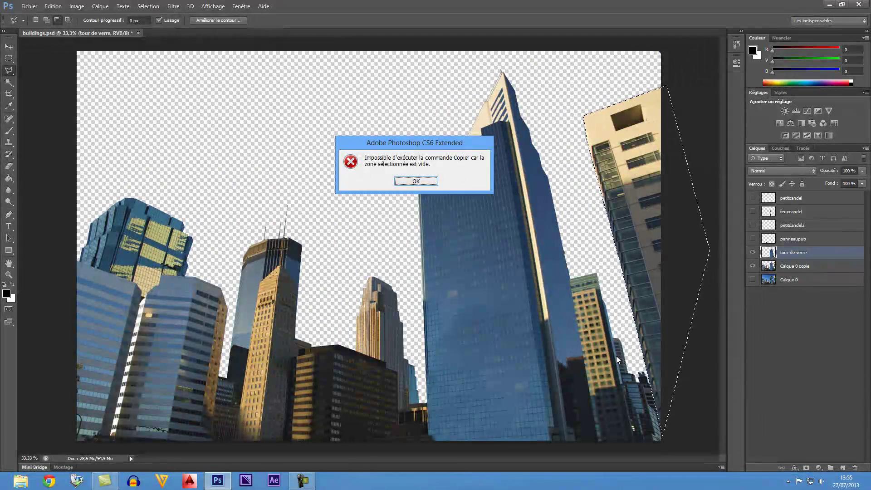
click(438, 180)
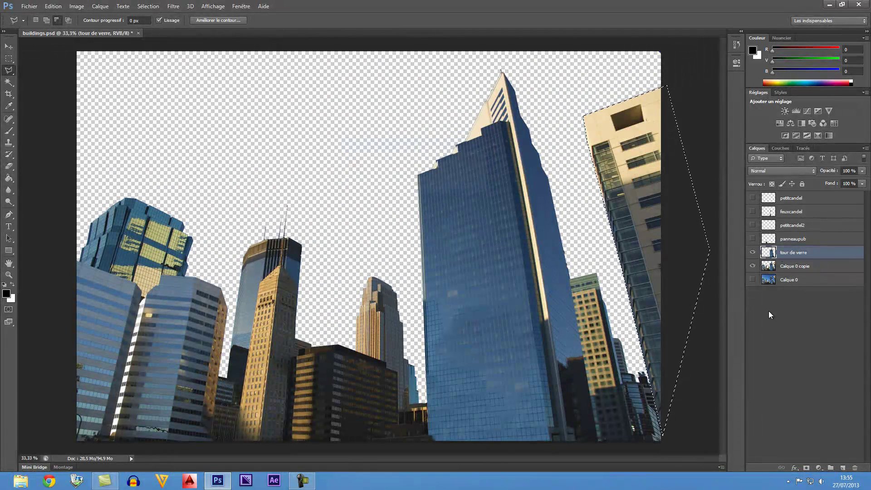
click(795, 266)
key(ctrl+j)
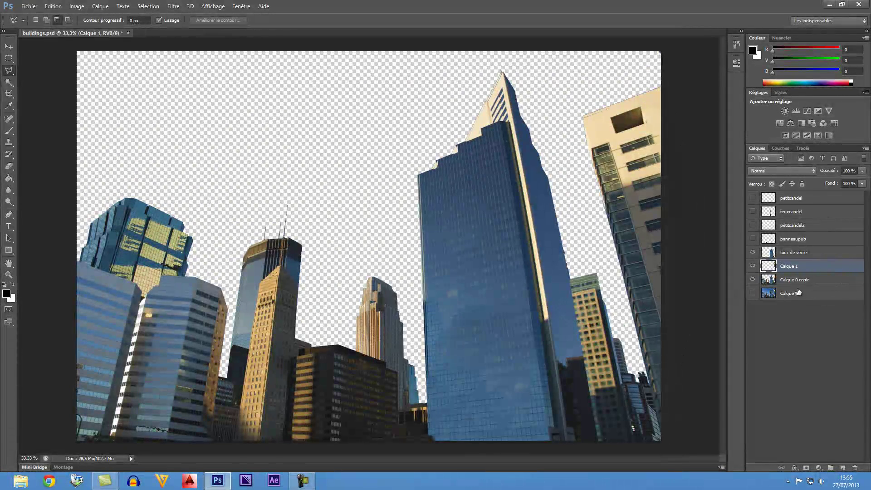
Hide tour de verre and start outlining the tan building from its top corner
key(ctrl+plus)
key(ctrl+plus)
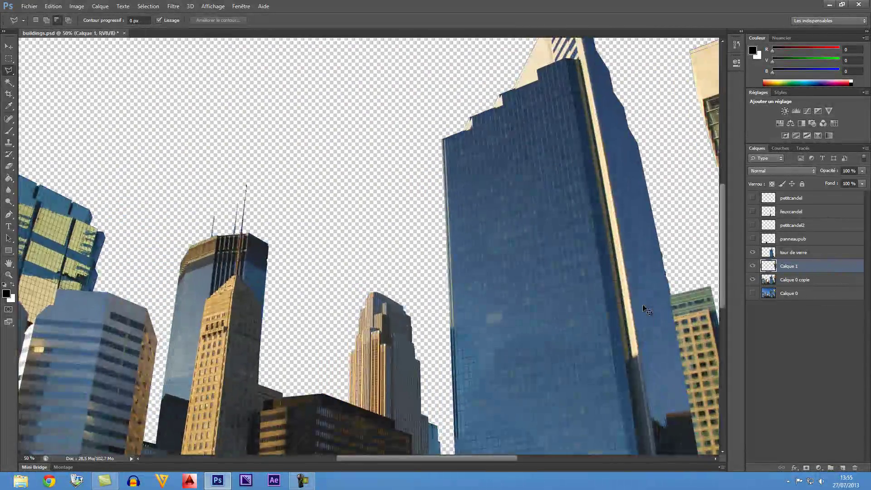
drag(622, 306, 228, 196)
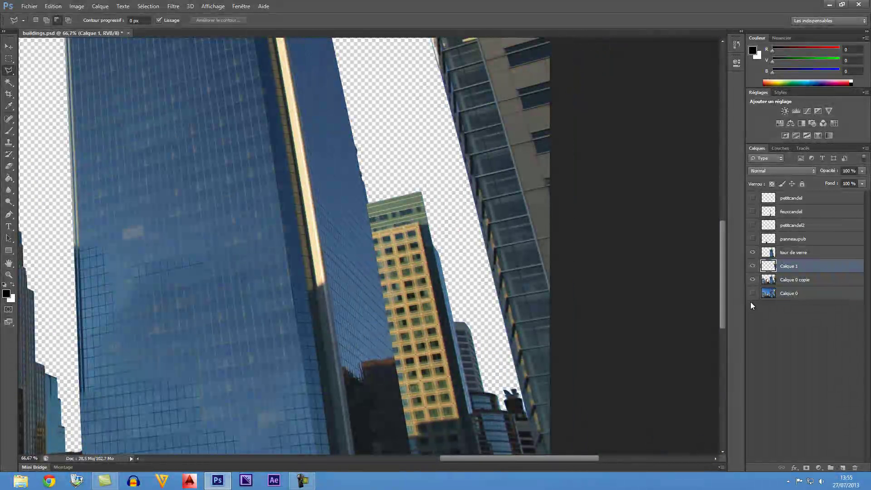
click(753, 252)
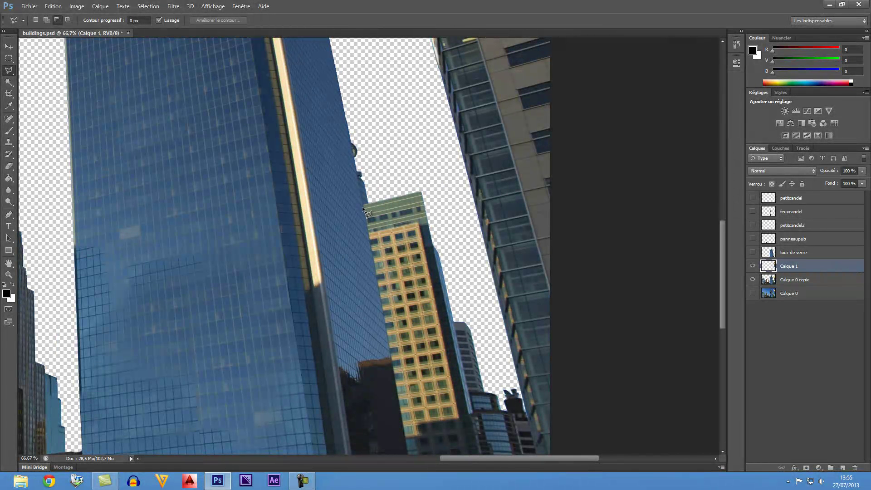
click(422, 194)
click(470, 331)
click(484, 391)
Finish the outline along the buildings' bottom and copy it from Calque 0 copie to Calque 2
click(506, 400)
scroll(533, 424, down, 3)
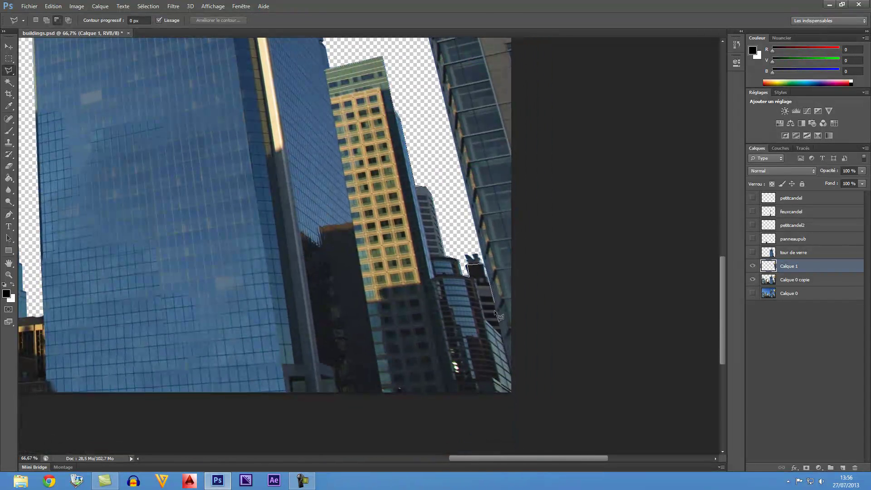
click(521, 408)
click(382, 396)
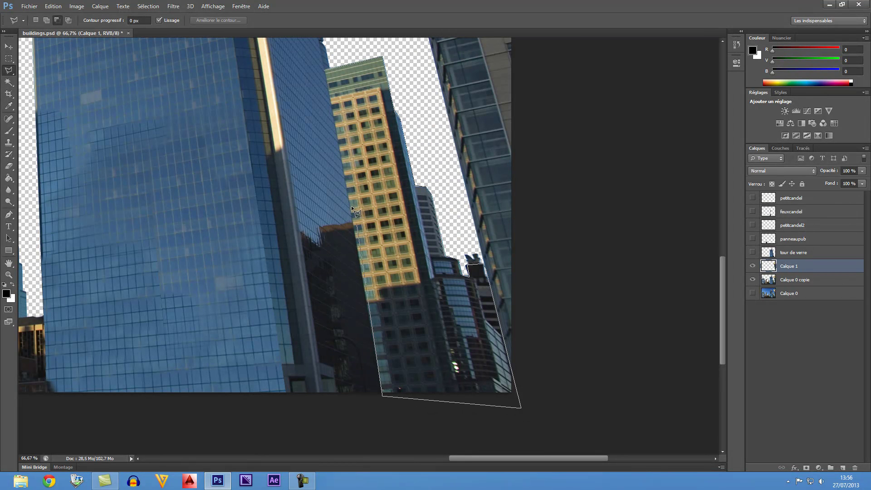
click(325, 75)
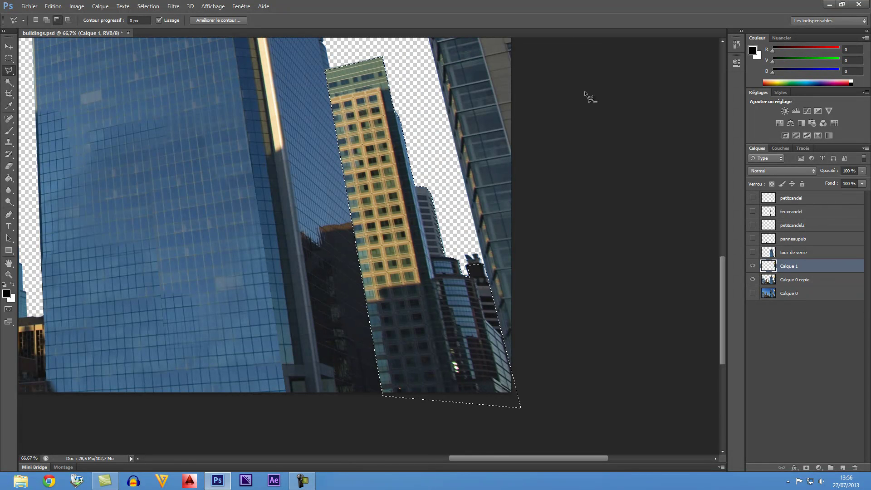
click(797, 279)
key(ctrl+j)
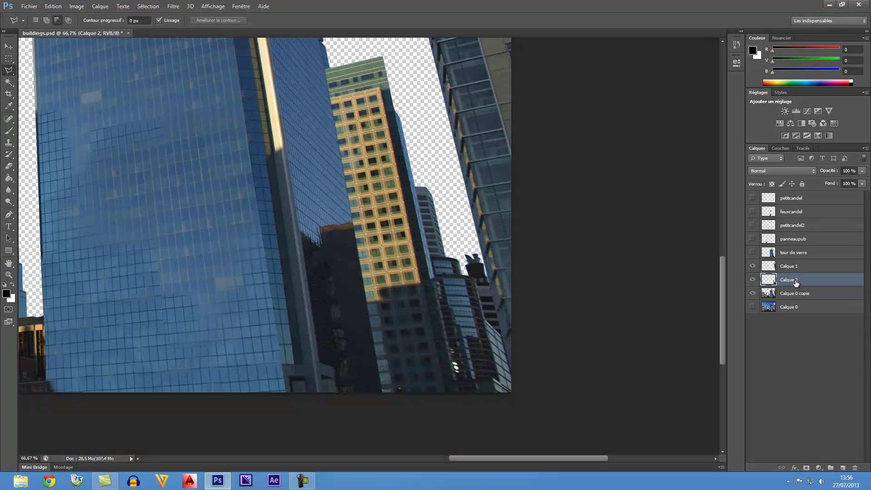
Toggle Calque 0 copie, Calque 2 and Calque 1 visibility to check the tan-building cutout
key(ctrl+minus)
key(ctrl+minus)
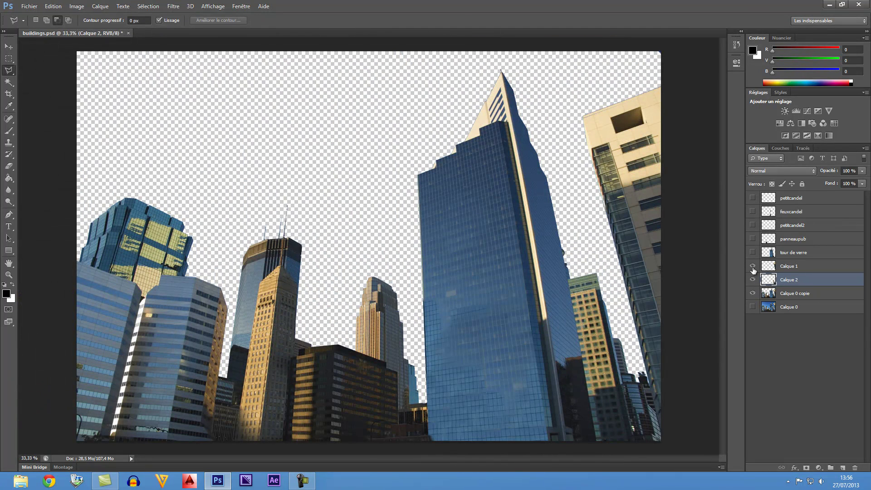
click(753, 294)
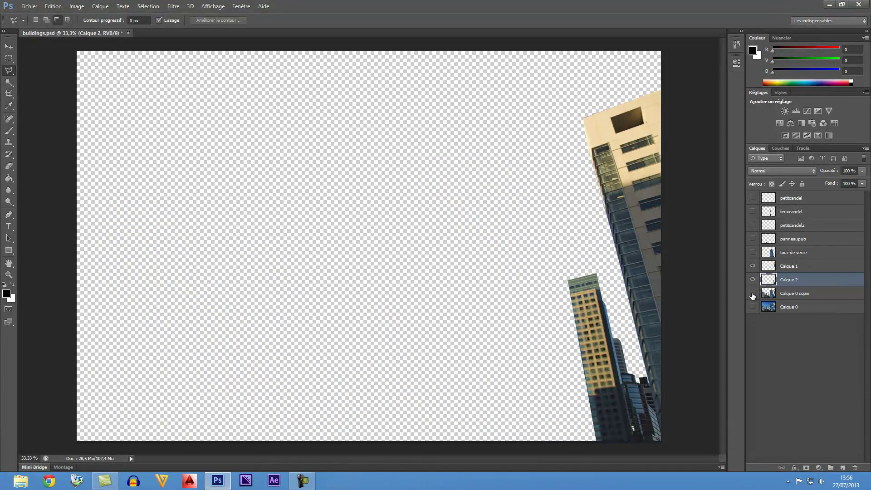
click(753, 280)
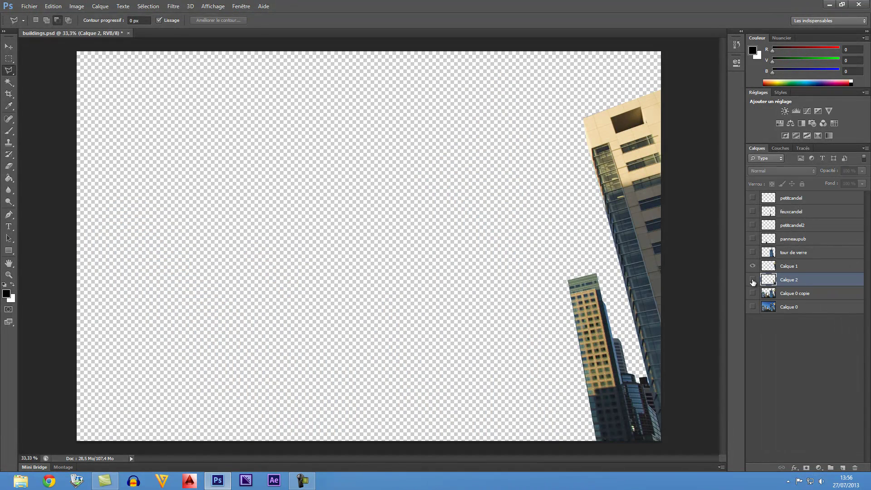
click(753, 280)
click(753, 266)
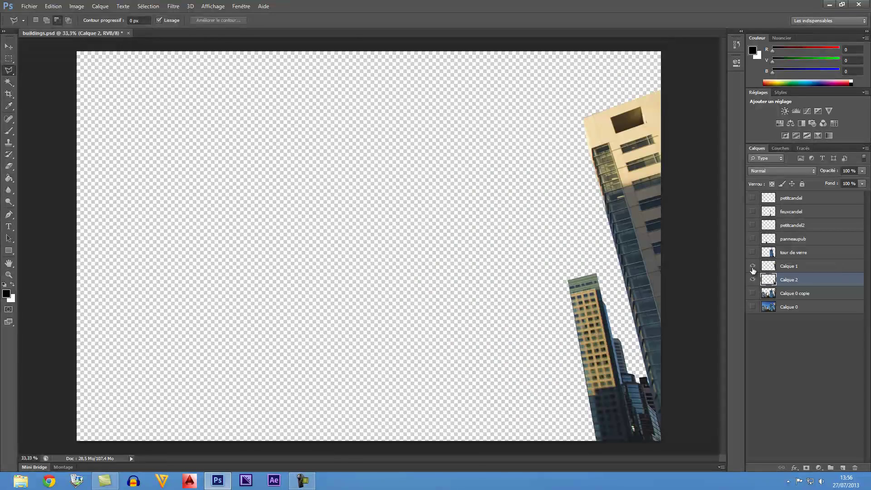
click(753, 293)
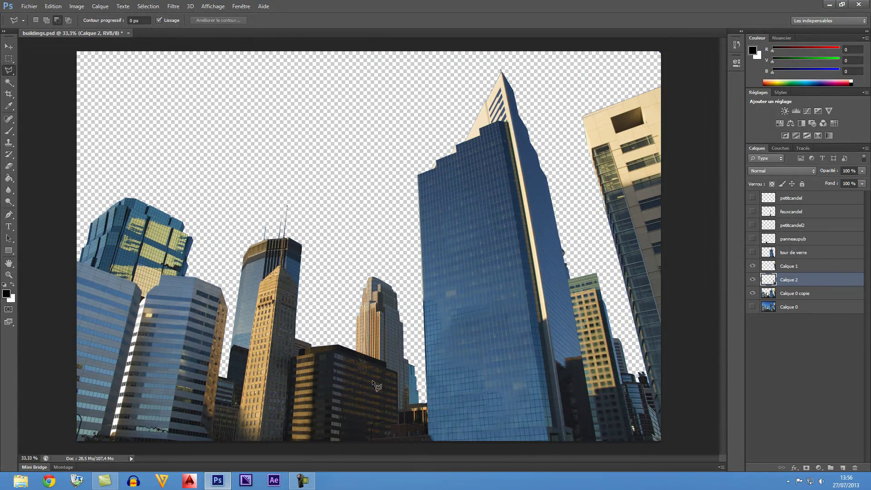
Pan to the left-hand buildings and place the first lasso point on the striped front building
scroll(344, 360, up, 1)
mouse_move(343, 306)
mouse_down()
mouse_move(342, 182)
mouse_move(347, 191)
mouse_up()
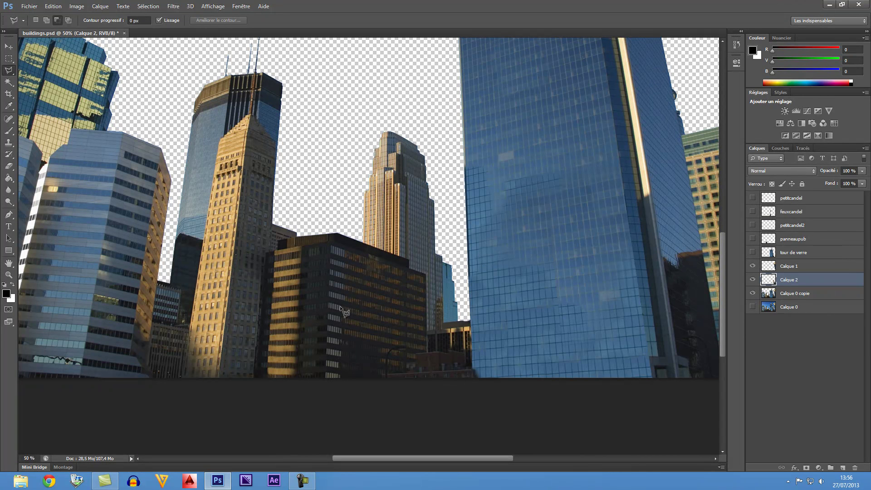
key(ctrl+minus)
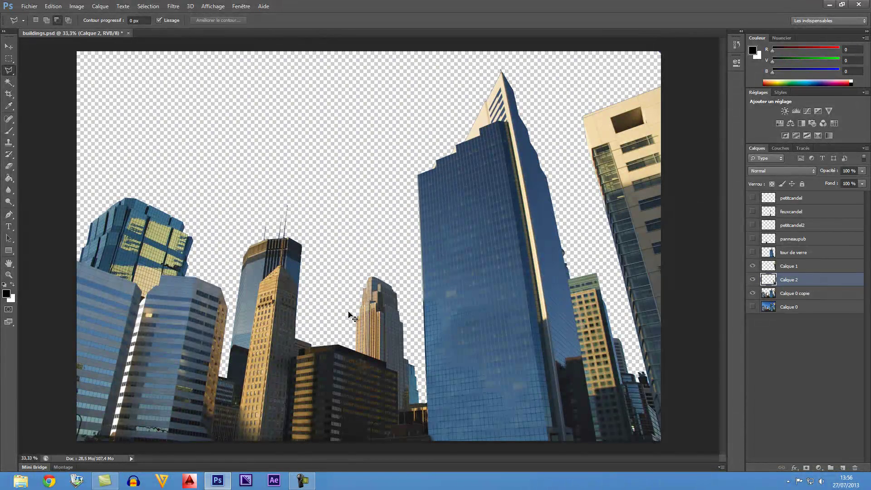
key(ctrl+plus)
drag(282, 327, 564, 230)
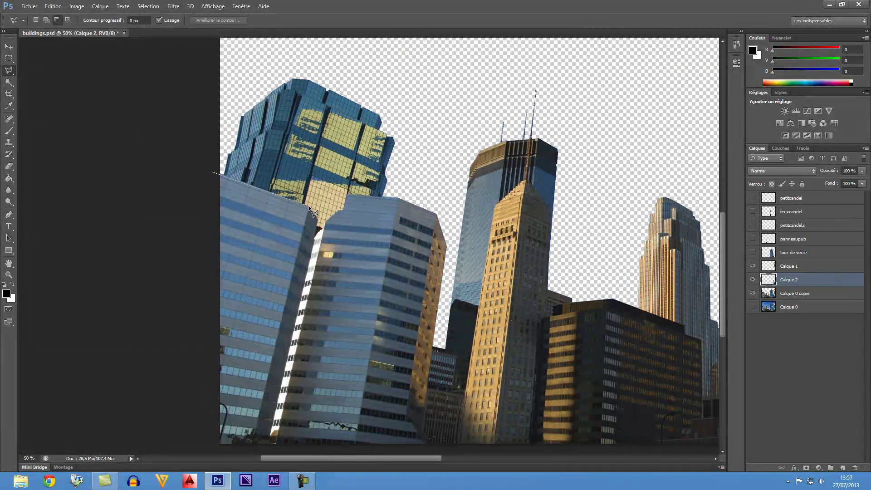
click(317, 220)
Trace the two striped front-left buildings, copy them from Calque 0 copie to Calque 3, and check
click(347, 195)
click(438, 214)
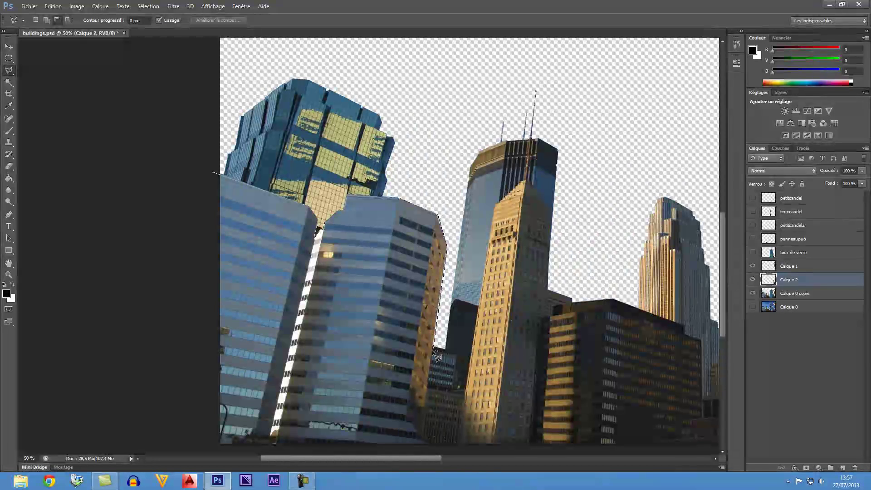
click(423, 429)
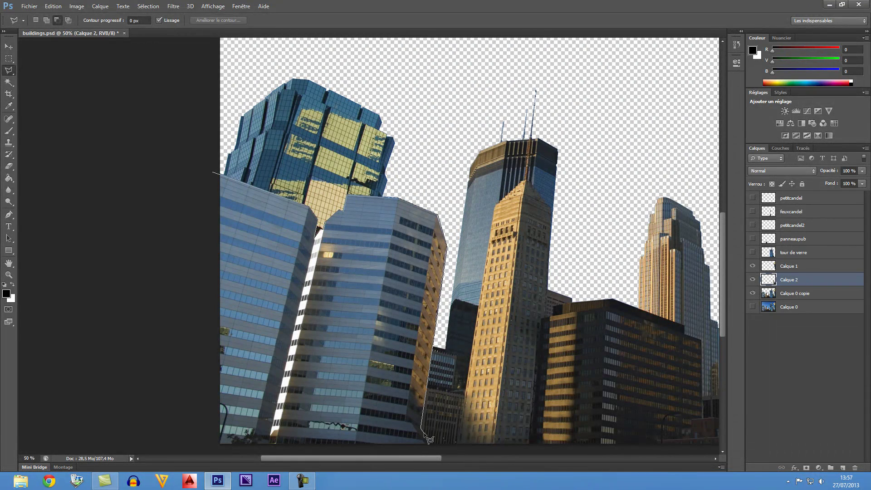
click(424, 447)
click(208, 447)
click(188, 222)
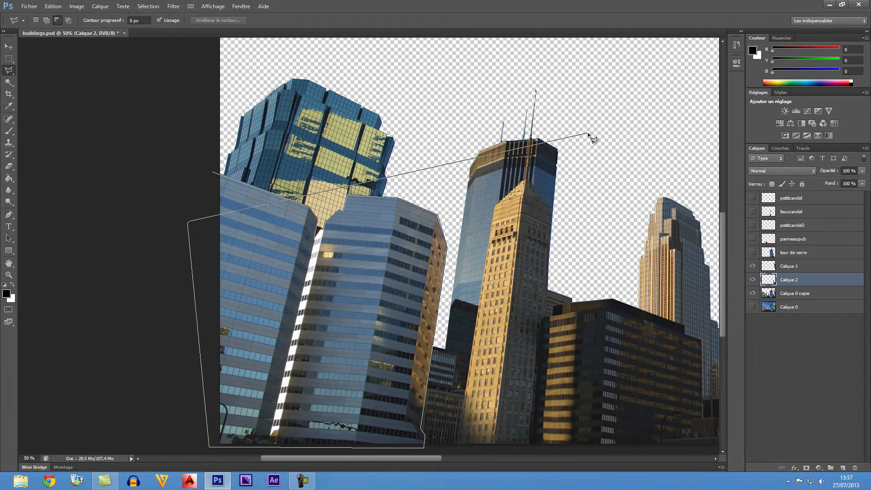
double_click(176, 171)
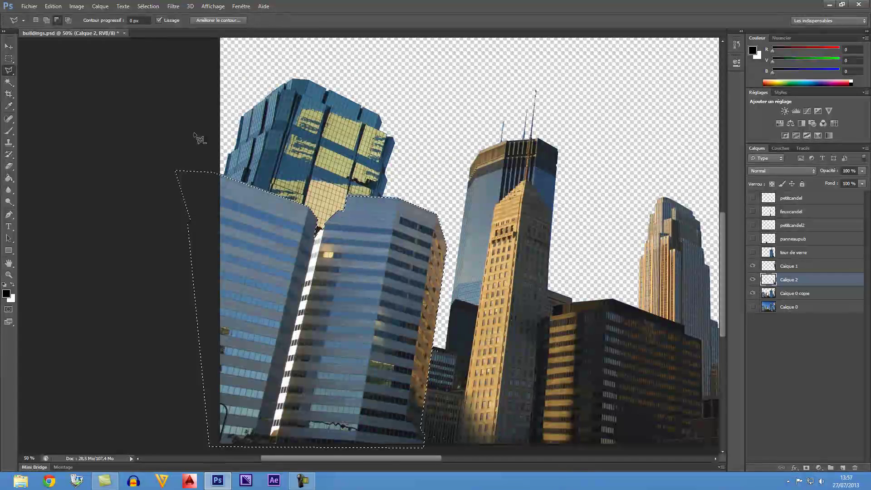
click(823, 295)
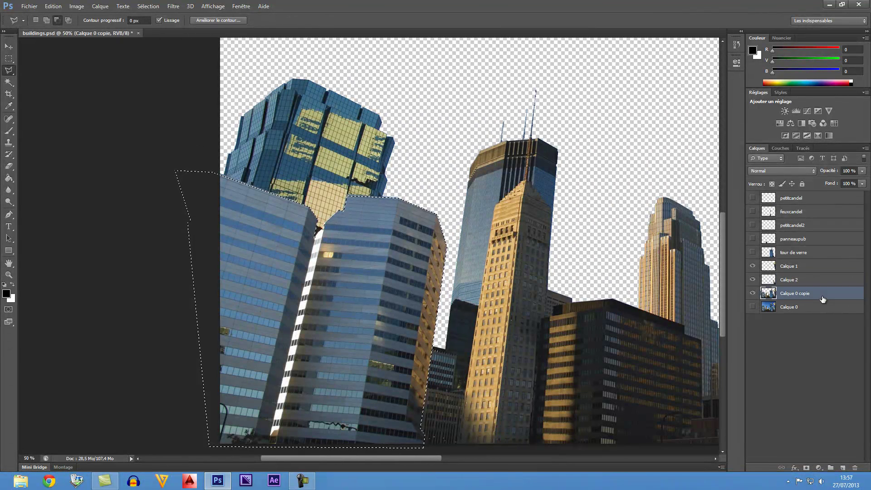
key(ctrl+j)
click(753, 308)
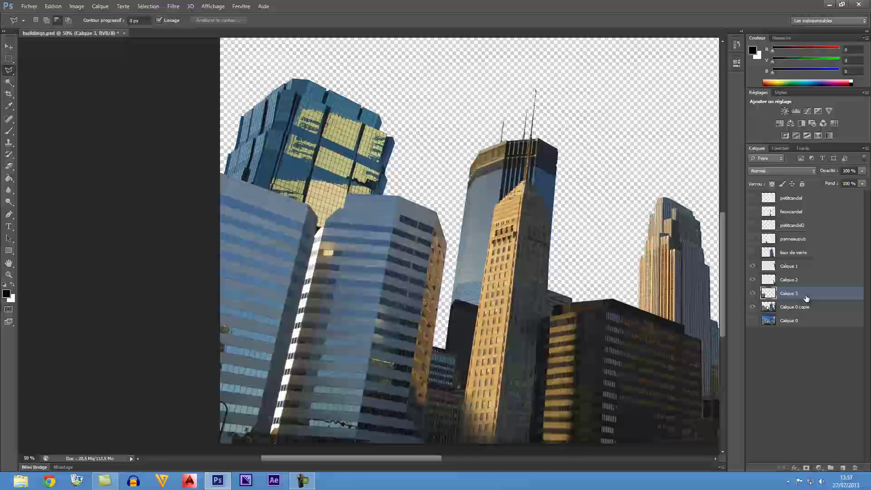
Hide Calque 3 and lasso the blue glass tower's left edge and top edge
click(753, 293)
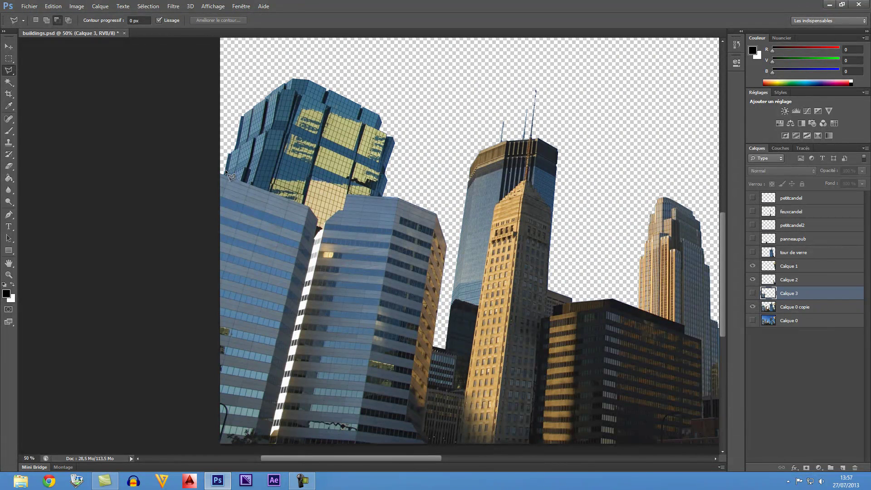
click(234, 149)
scroll(246, 122, up, 2)
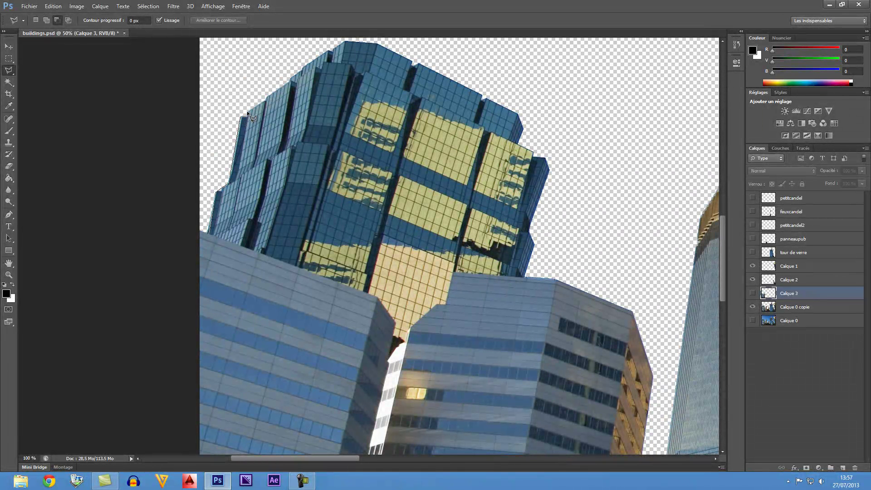
click(268, 97)
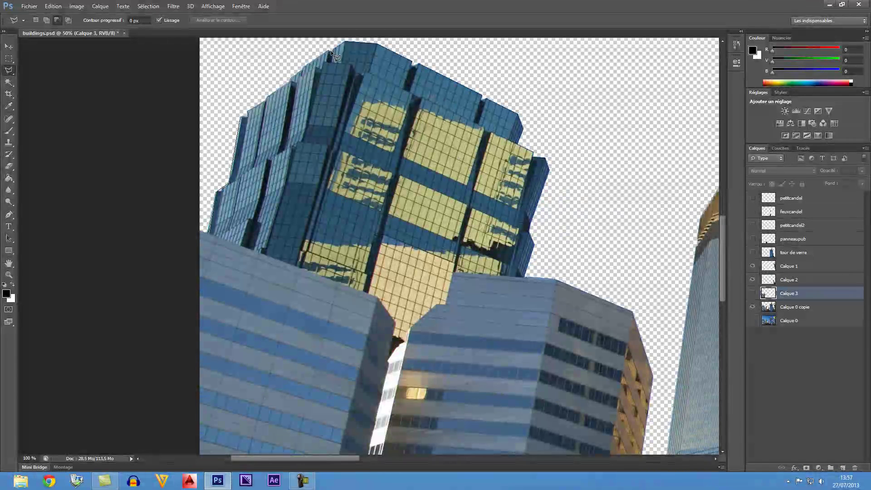
click(345, 42)
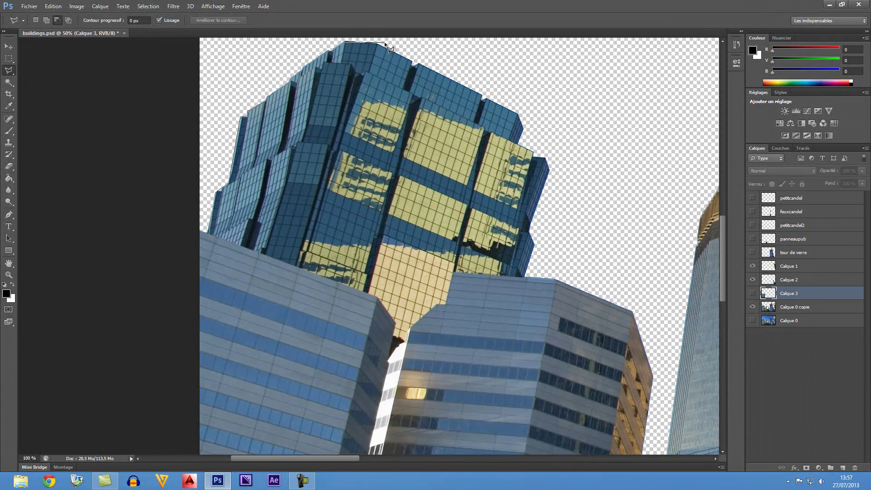
click(377, 45)
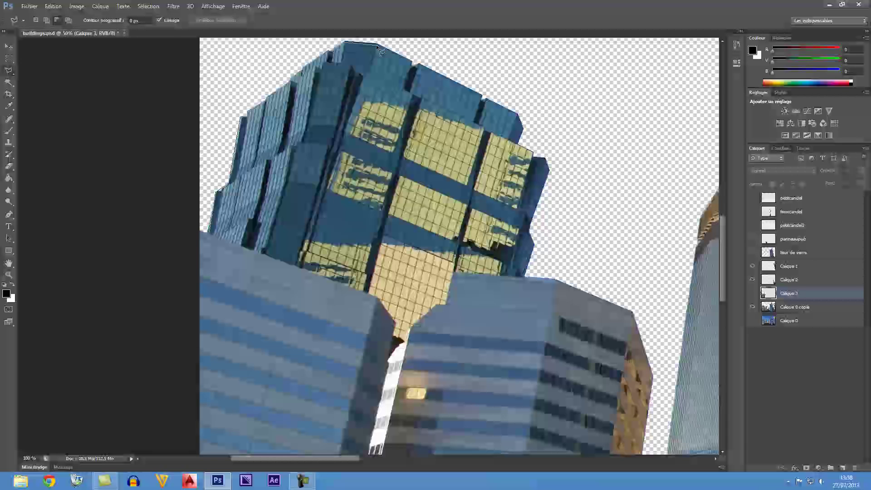
click(418, 64)
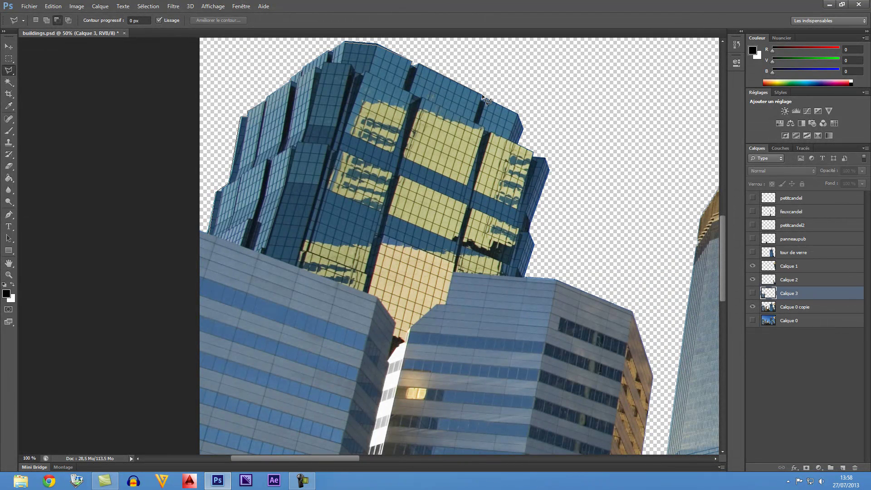
click(483, 96)
click(520, 115)
Trace down the tower's right side and front roofs, close the selection, and select Calque 0 copie
click(523, 140)
click(535, 155)
click(546, 159)
click(529, 232)
click(534, 244)
click(525, 277)
scroll(554, 279, up, 3)
scroll(554, 279, down, 5)
scroll(554, 279, down, 1)
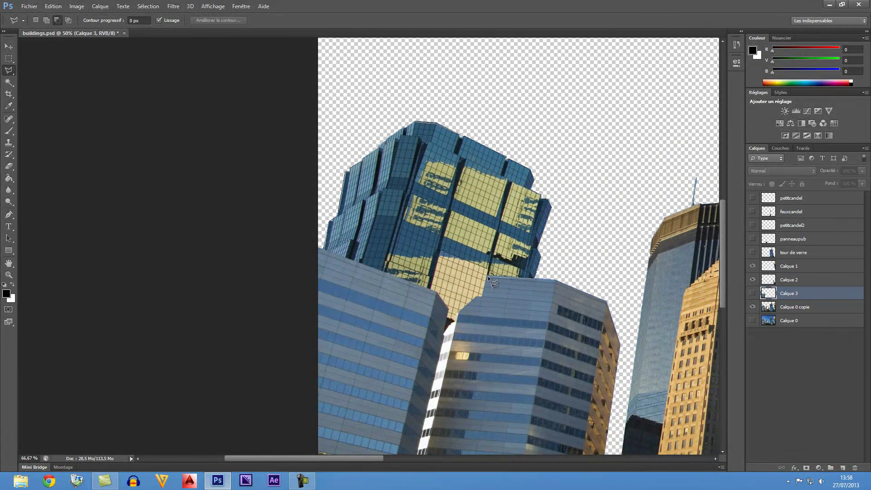
click(475, 296)
click(449, 322)
click(437, 293)
double_click(330, 252)
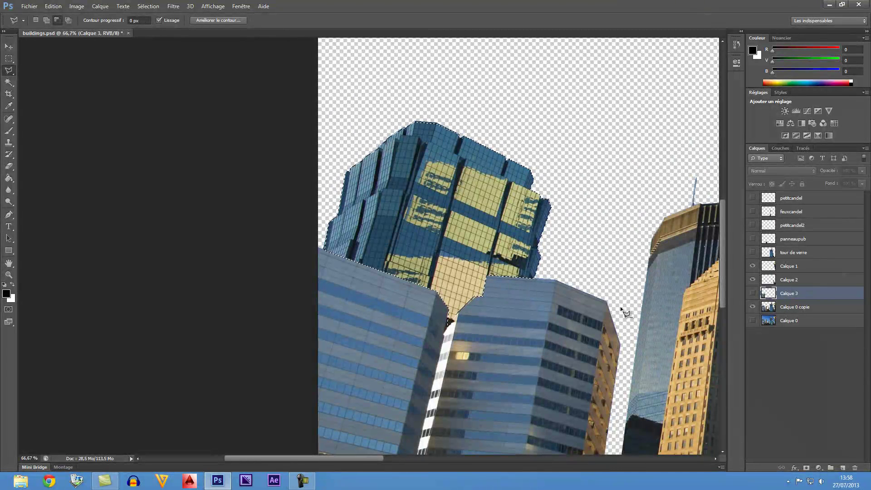
click(803, 309)
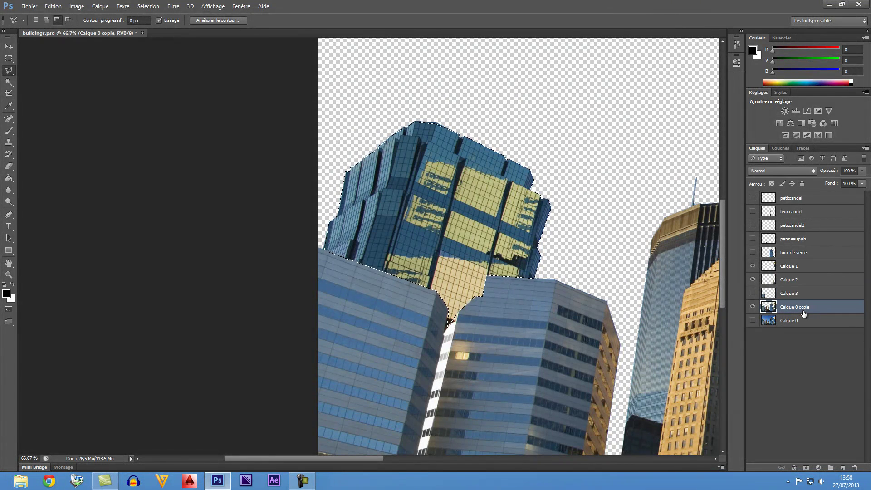
Copy the blue-and-gold glass tower onto new layer Calque 4 and check it against Calque 0 copie
key(ctrl+j)
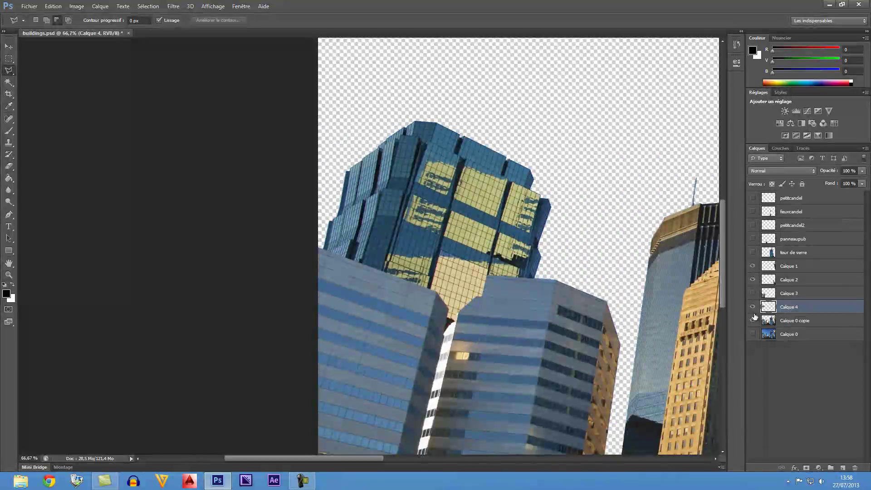
click(754, 321)
click(754, 320)
drag(606, 244, 443, 167)
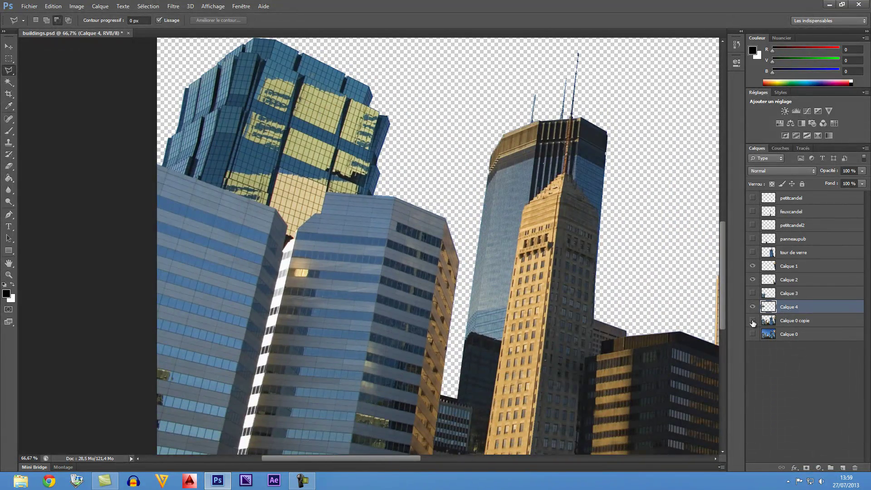
Show Calque 3, tour de verre, billboard and street-lamp layers, comparing with the background buildings
click(754, 321)
click(753, 293)
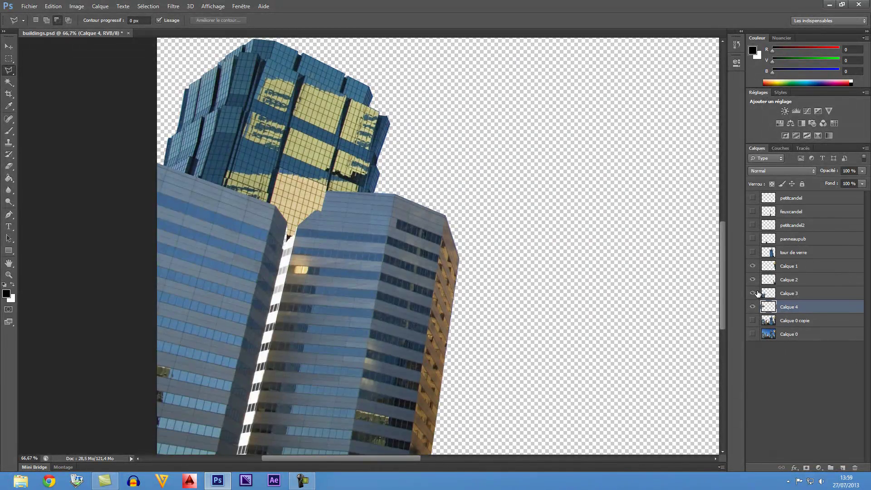
key(ctrl+minus)
key(ctrl+minus)
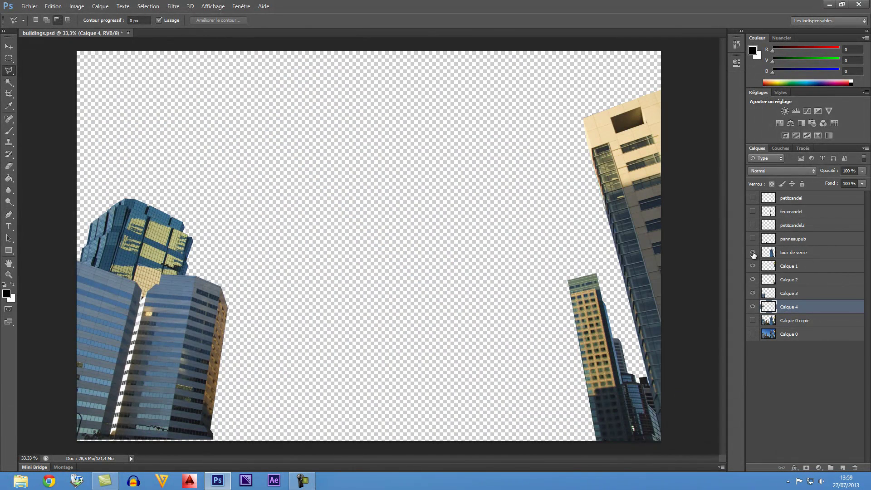
click(753, 253)
drag(753, 238, 753, 198)
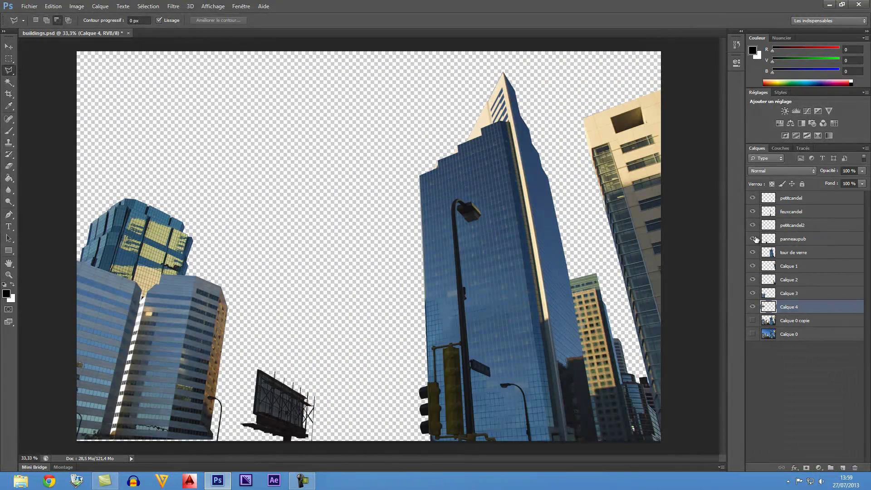
click(753, 320)
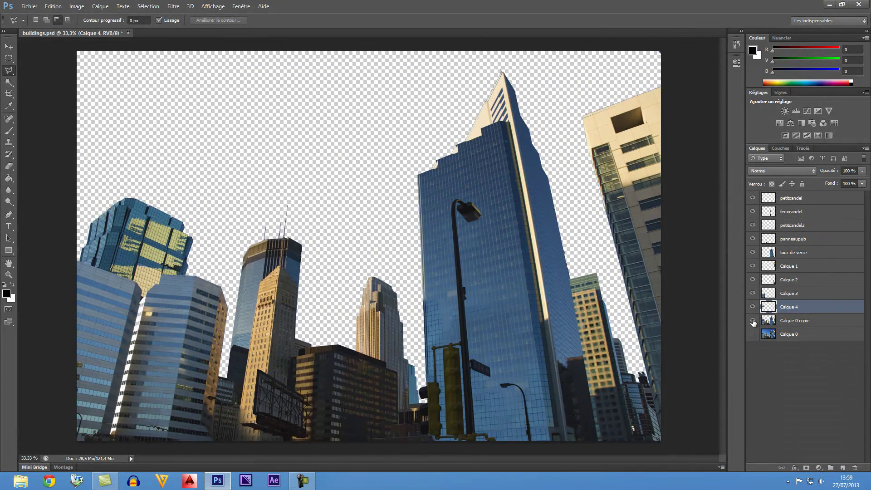
click(753, 322)
click(753, 322)
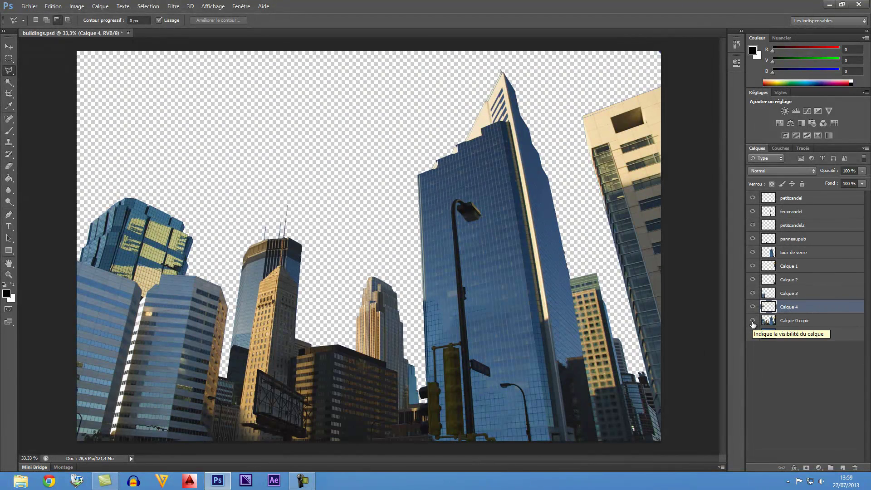
click(753, 321)
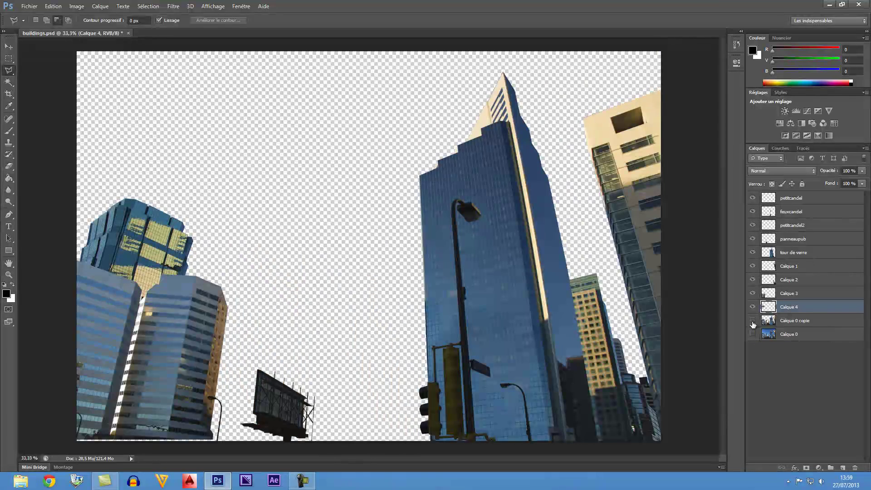
click(753, 322)
key(ctrl+plus)
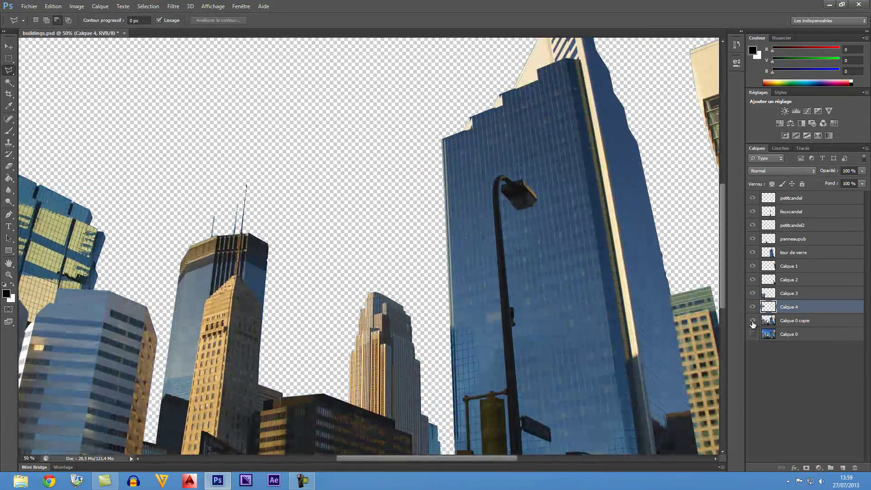
drag(210, 449, 287, 361)
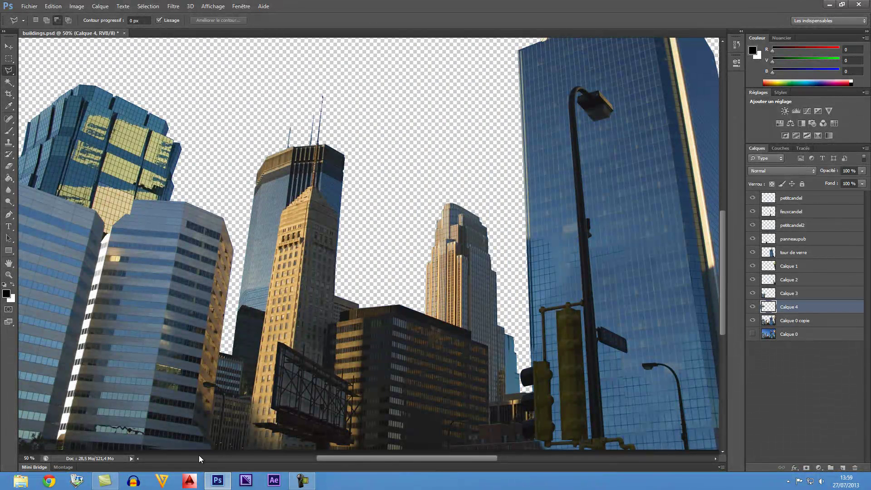
Lasso the middle skyline buildings on Calque 0 copie and copy them to new layer Calque 5
click(805, 321)
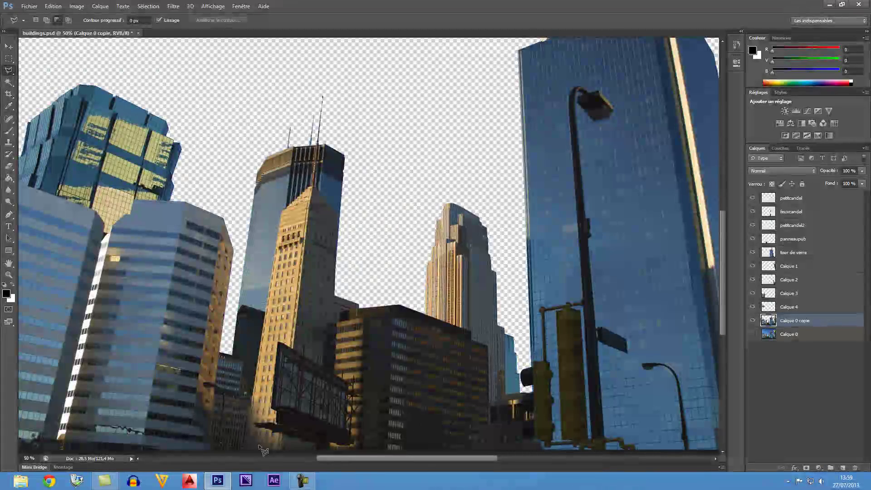
click(189, 458)
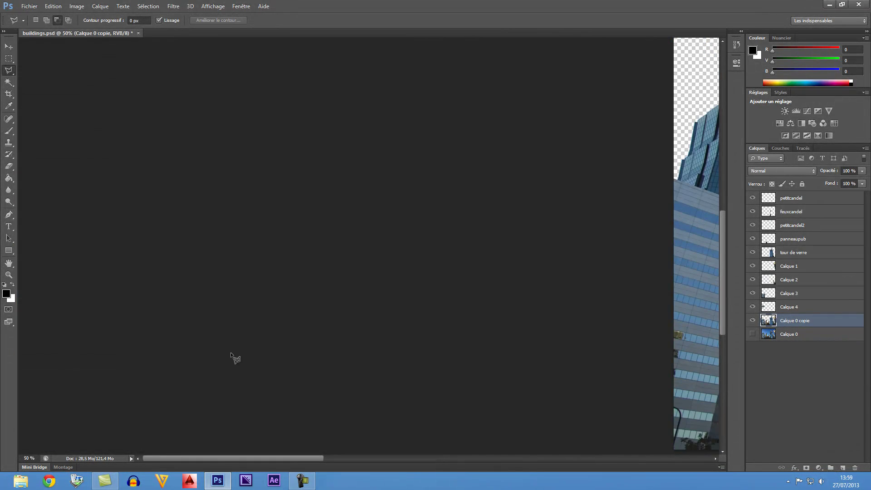
key(ctrl+minus)
key(ctrl+minus)
key(ctrl+plus)
click(200, 448)
click(219, 268)
click(264, 205)
click(332, 182)
click(389, 197)
click(430, 227)
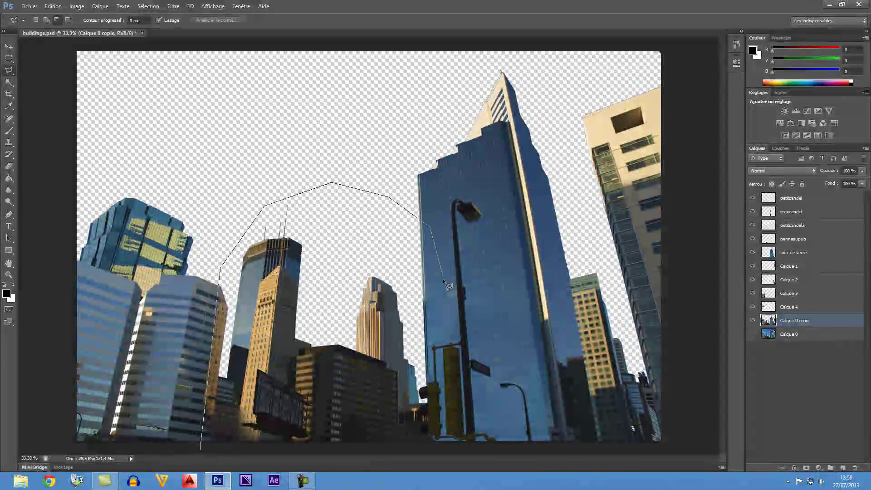
double_click(440, 449)
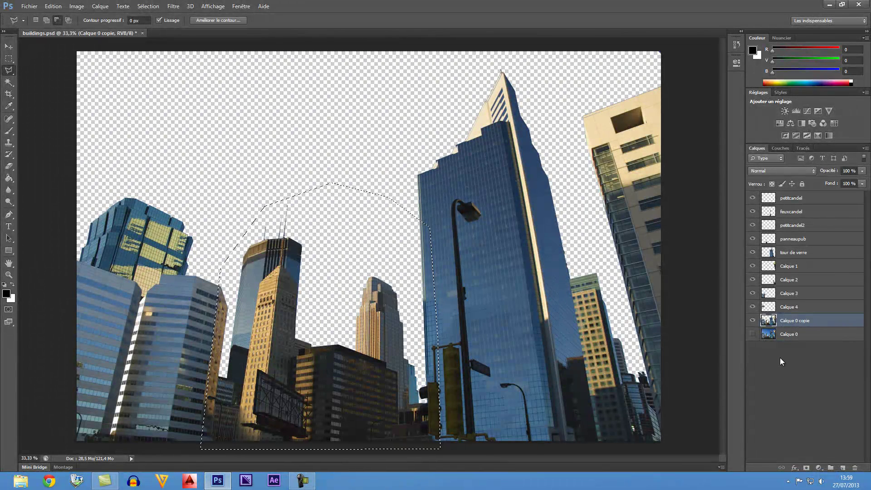
key(ctrl+j)
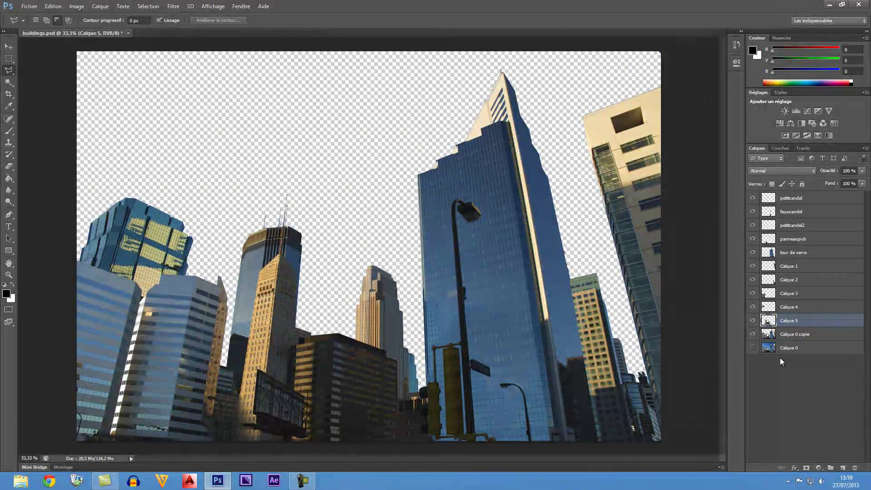
Hide the background city layer and nudge the middle-buildings layer down slightly
click(753, 335)
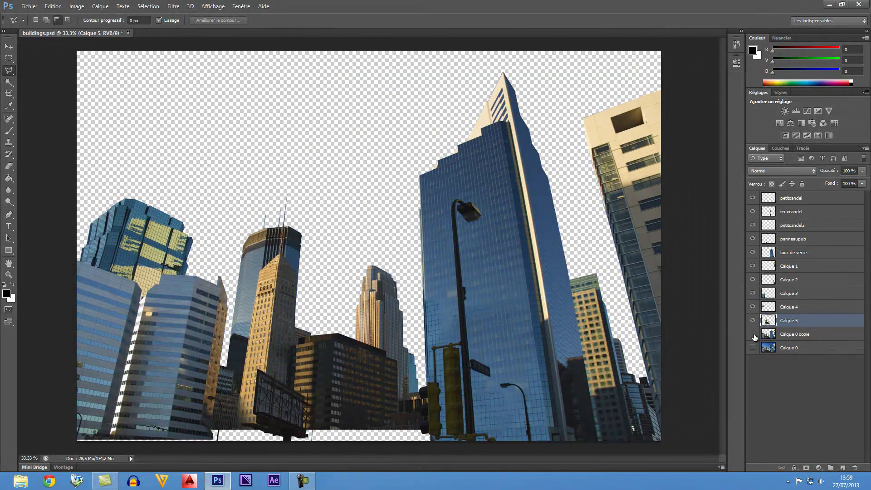
key(v)
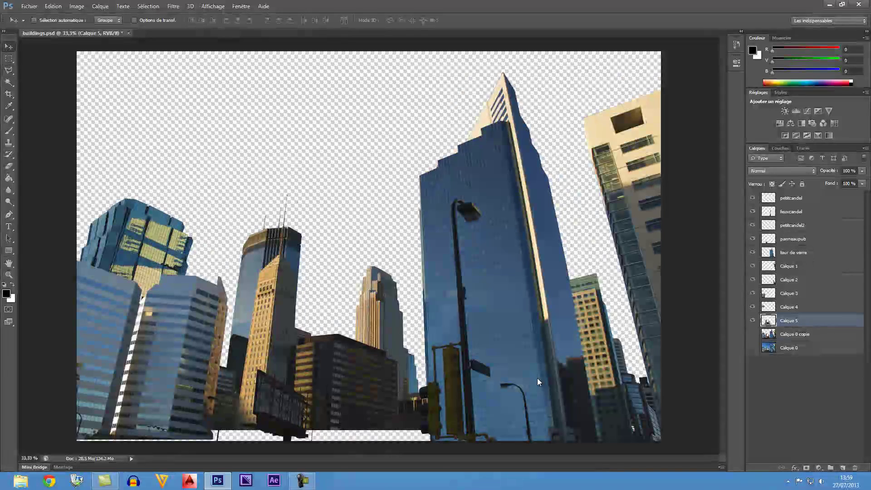
key(shift+Down)
key(shift+Down)
key(shift+Down)
key(shift+Down)
key(shift+Down)
key(shift+Down)
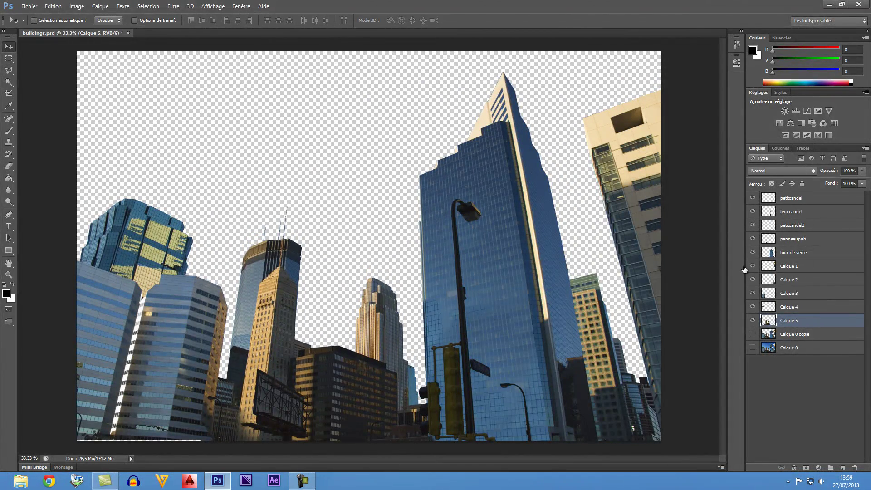
Delete the Calque 0 copie and original Calque 0 background layers
click(789, 299)
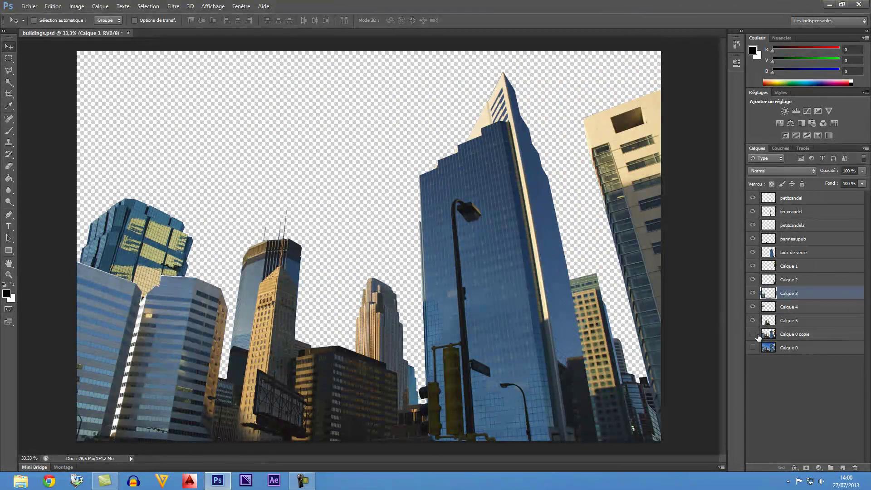
click(754, 334)
click(778, 377)
click(801, 340)
key(Delete)
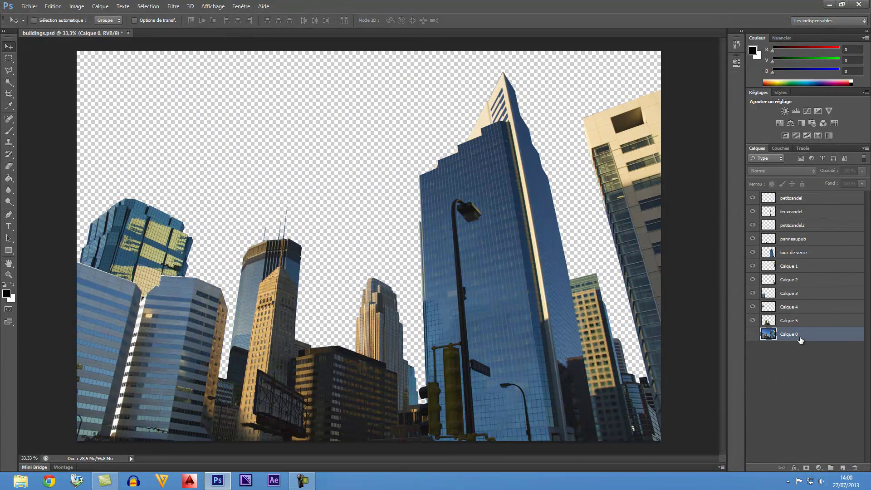
key(Delete)
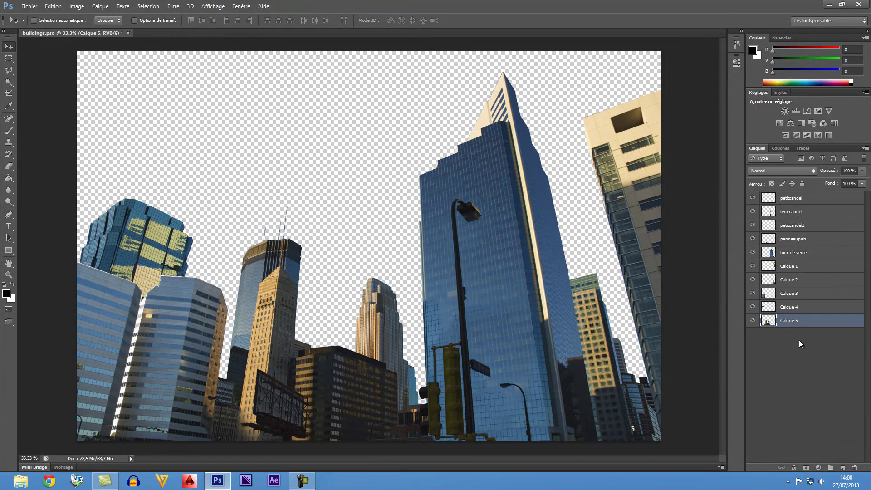
Rename the Calque 1 tall tan tower layer to tour-d
click(752, 199)
click(752, 199)
click(753, 267)
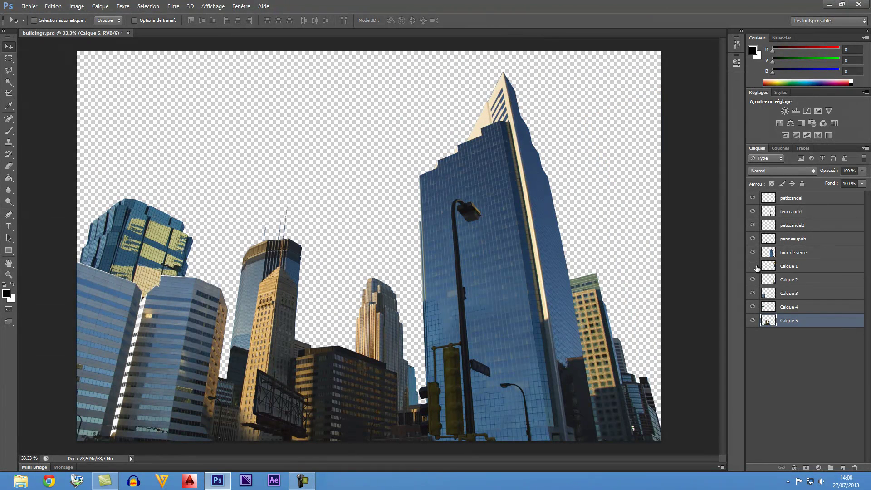
click(755, 267)
double_click(786, 267)
text(tour)
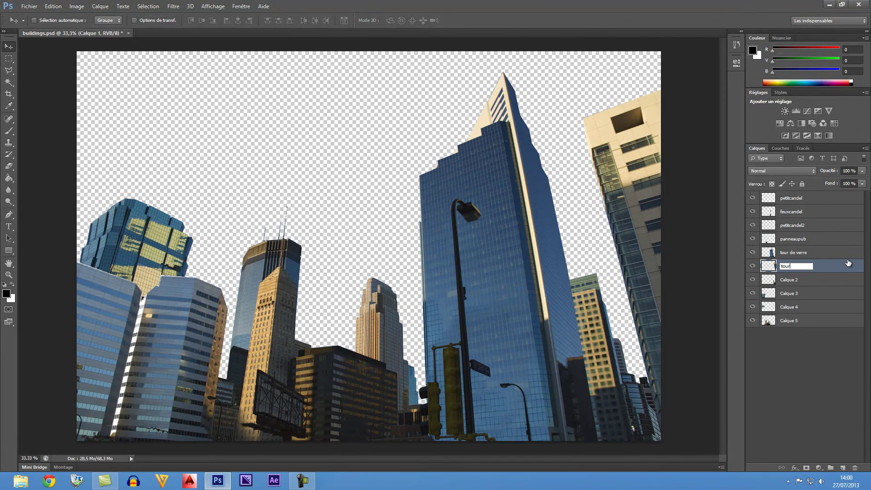
text(-d)
click(790, 284)
Rename the Calque 2 building layer to tour-d-ar
click(753, 280)
click(754, 280)
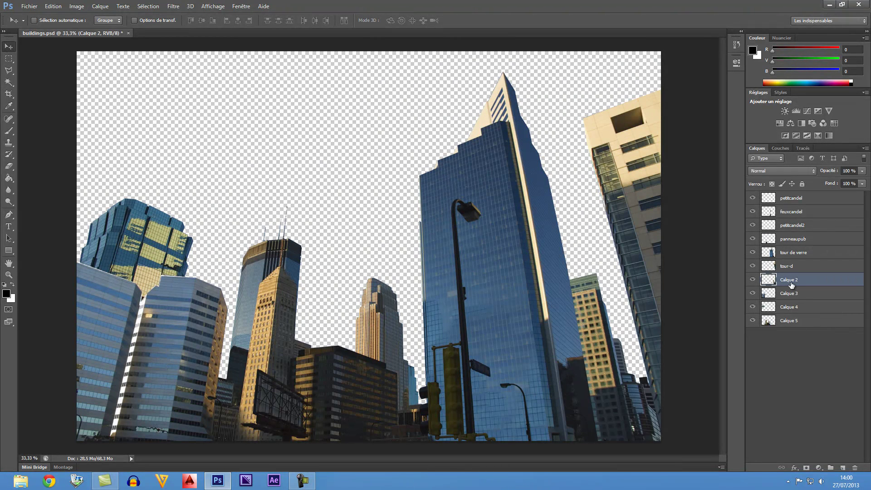
double_click(791, 280)
key(BackSpace)
text(tour-d-ar)
click(796, 297)
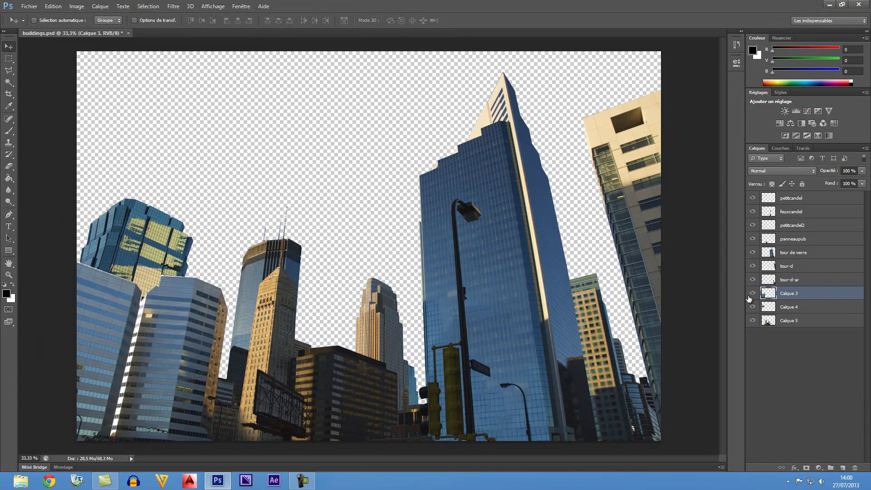
Toggle Calque 3's visibility a few times to identify its buildings
click(753, 294)
click(753, 295)
click(753, 294)
click(753, 294)
click(753, 295)
click(753, 294)
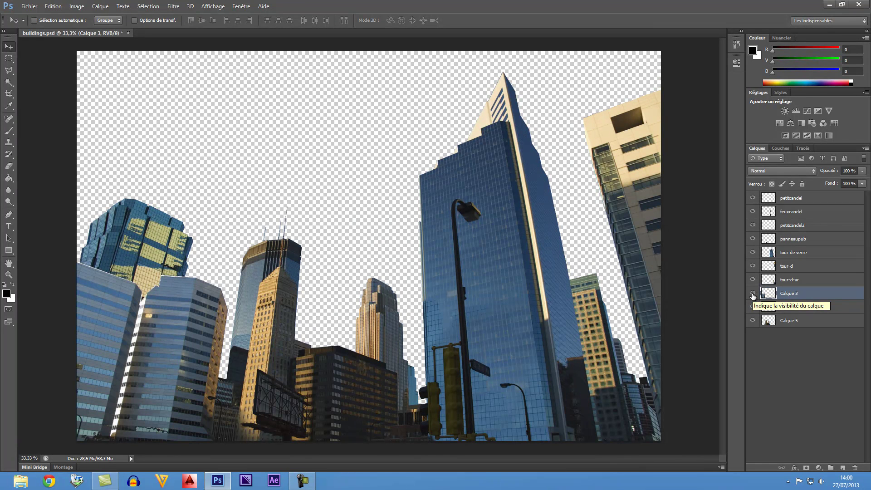
Hide Calque 3 and toggle Calque 4 and Calque 5 to check their buildings
click(753, 295)
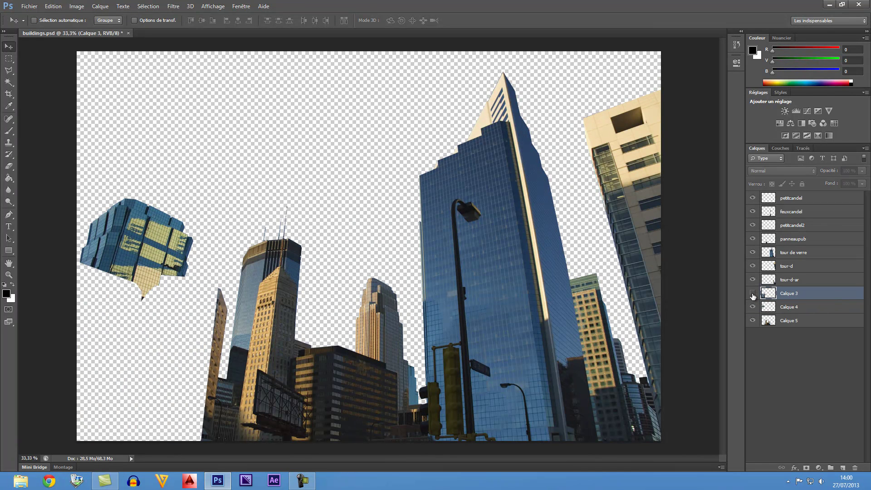
click(753, 307)
click(753, 308)
click(754, 321)
click(754, 321)
At 66.7% zoom, outline the thin tall building with the Polygonal Lasso
key(ctrl+plus)
key(ctrl+plus)
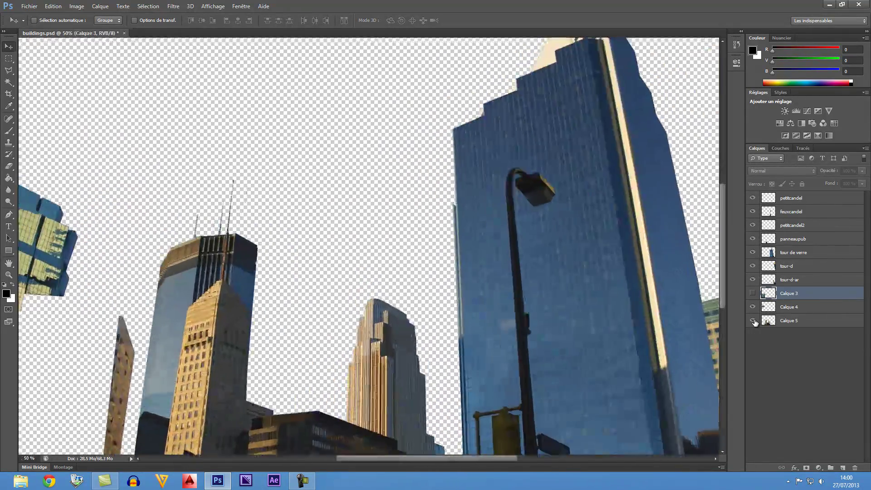
drag(255, 436, 459, 231)
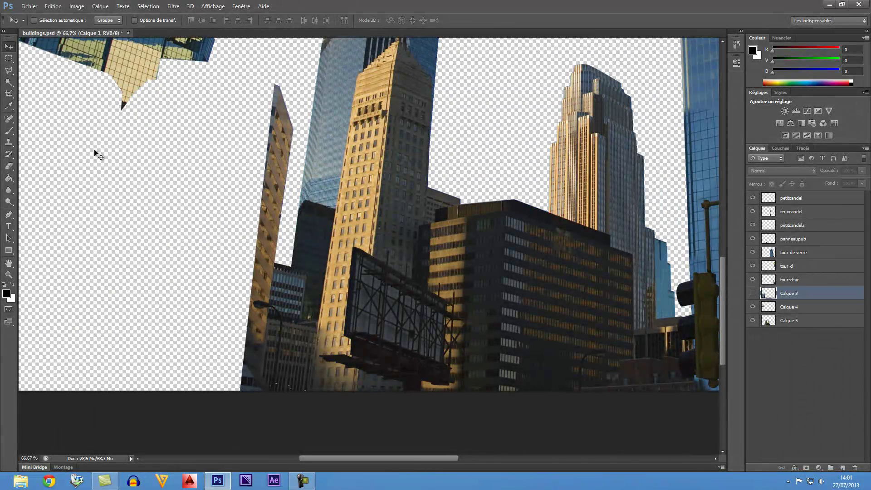
click(9, 70)
click(240, 88)
click(275, 71)
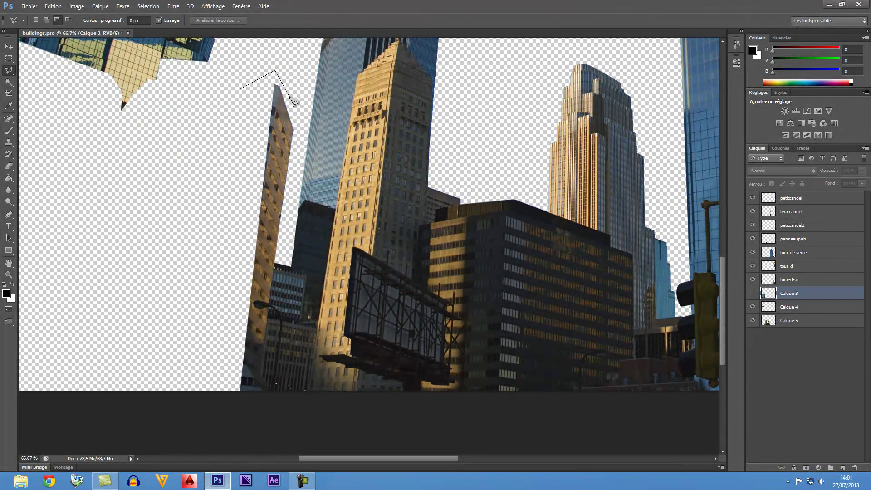
click(301, 129)
click(274, 265)
click(261, 375)
click(266, 395)
click(169, 399)
double_click(174, 325)
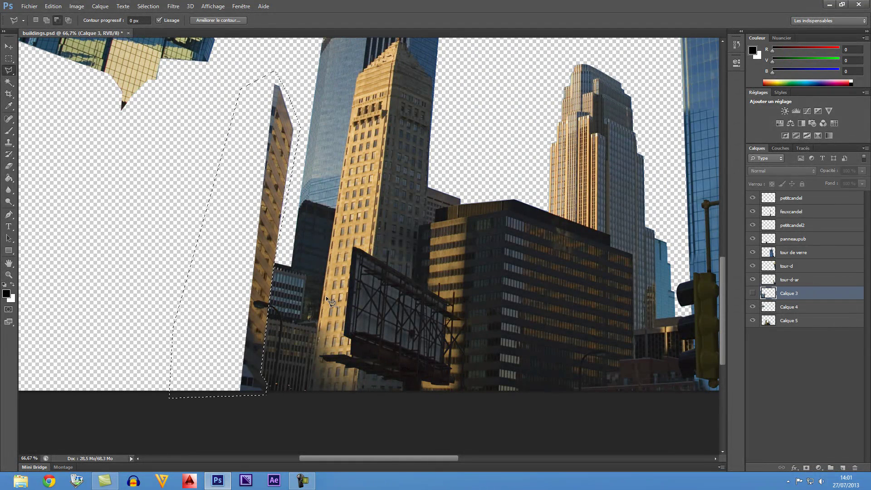
Erase the selected thin building from Calque 5 and drop the selection
click(790, 322)
key(Delete)
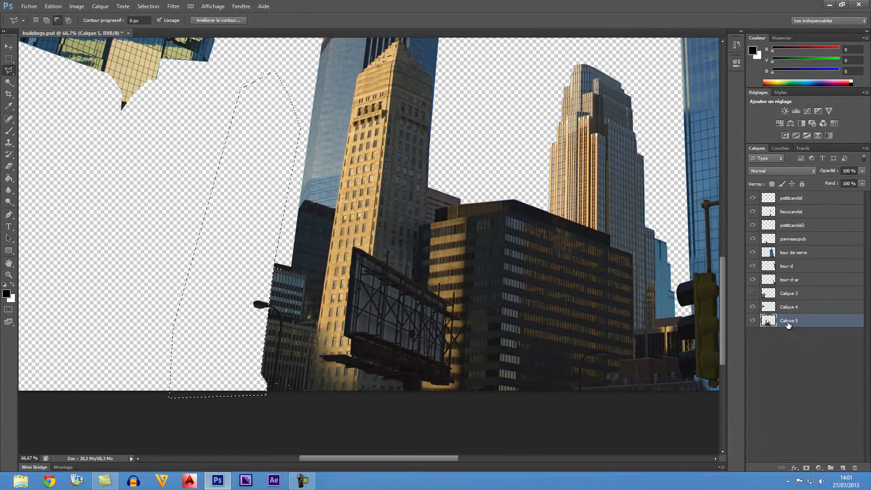
key(ctrl+d)
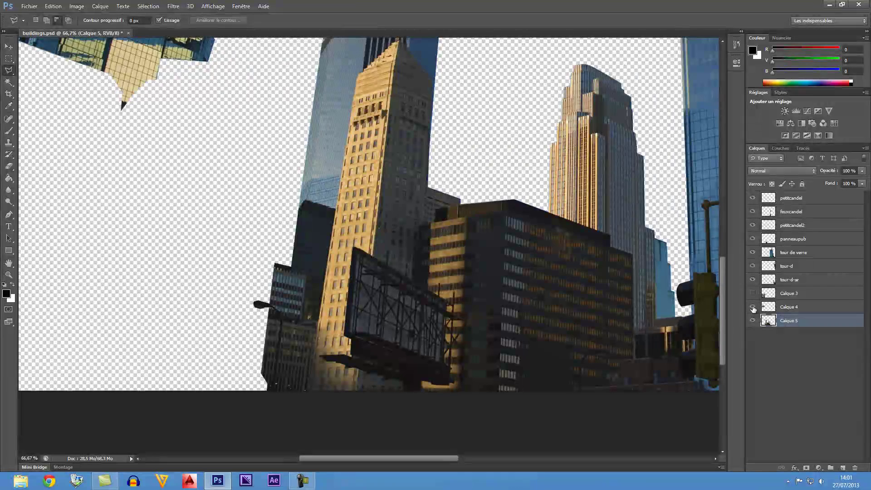
Show Calque 3 again at 50% zoom and check the billboard, traffic-light and lamp layers, leaving them visible
click(754, 307)
click(755, 305)
click(753, 294)
key(ctrl+minus)
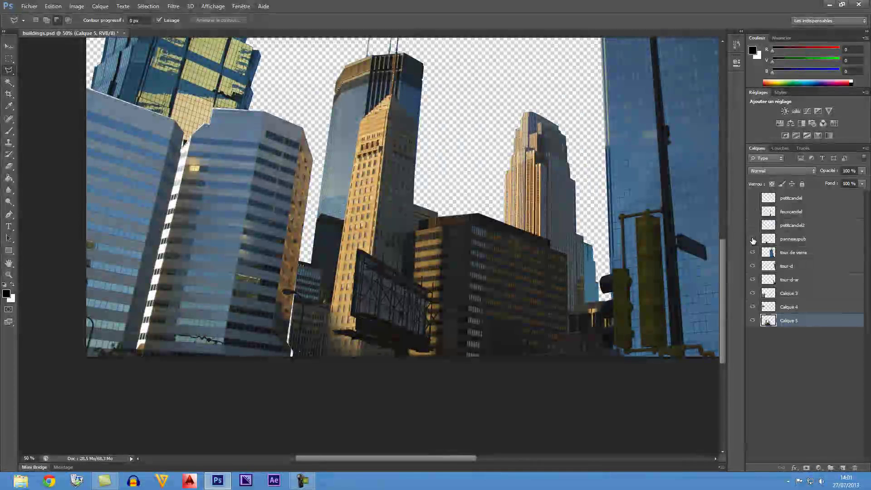
click(753, 238)
drag(753, 235, 753, 198)
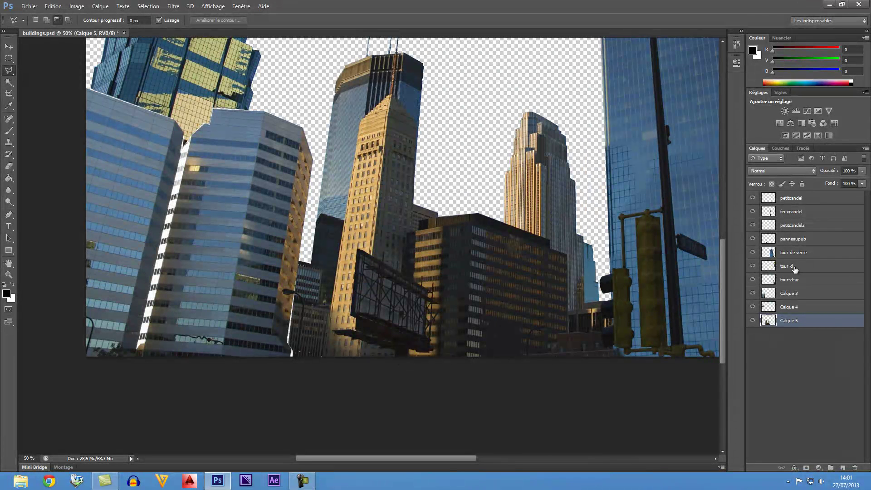
Rename the Calque 3 left buildings layer to tour-av-g
click(753, 293)
click(753, 294)
double_click(797, 292)
key(BackSpace)
text(tour-av)
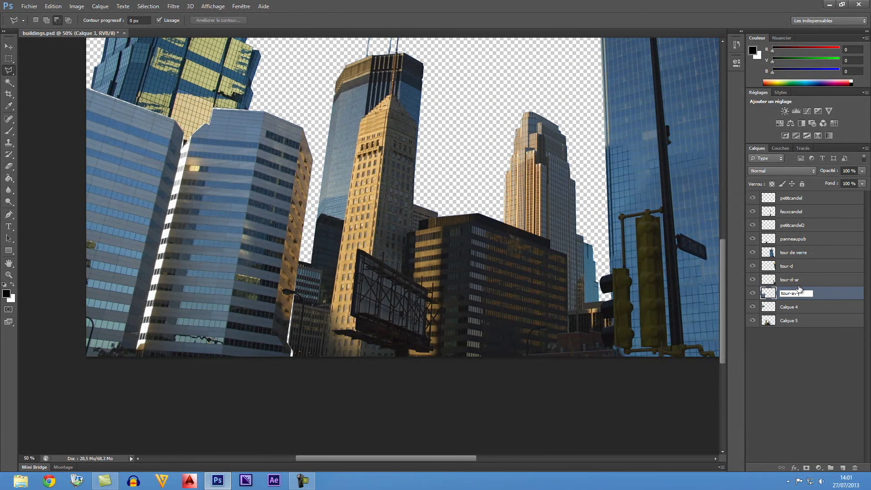
text(g)
Rename the Calque 4 layer to tour-ar-g
click(753, 307)
click(753, 308)
double_click(791, 307)
key(BackSpace)
text(our-ar-g)
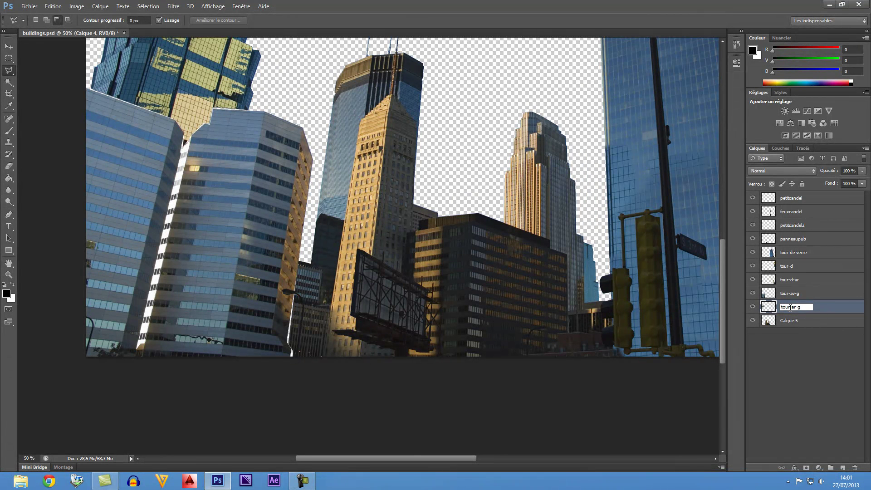
click(813, 345)
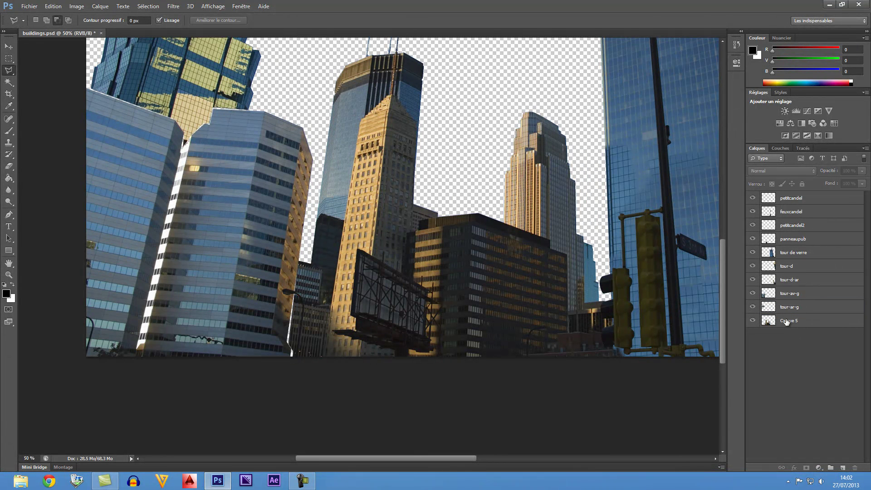
Rename the Calque 5 layer to centre and check its buildings
click(753, 321)
click(753, 321)
double_click(789, 321)
key(BackSpace)
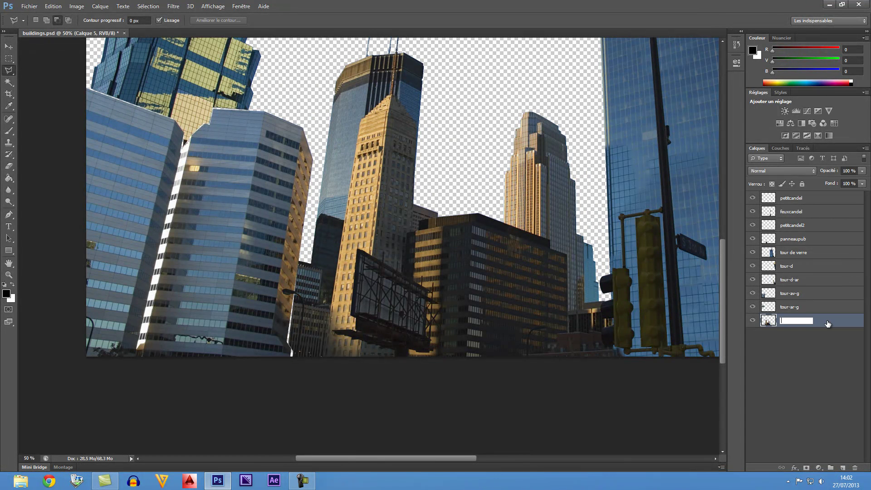
text(centre)
key(Return)
click(753, 321)
click(753, 321)
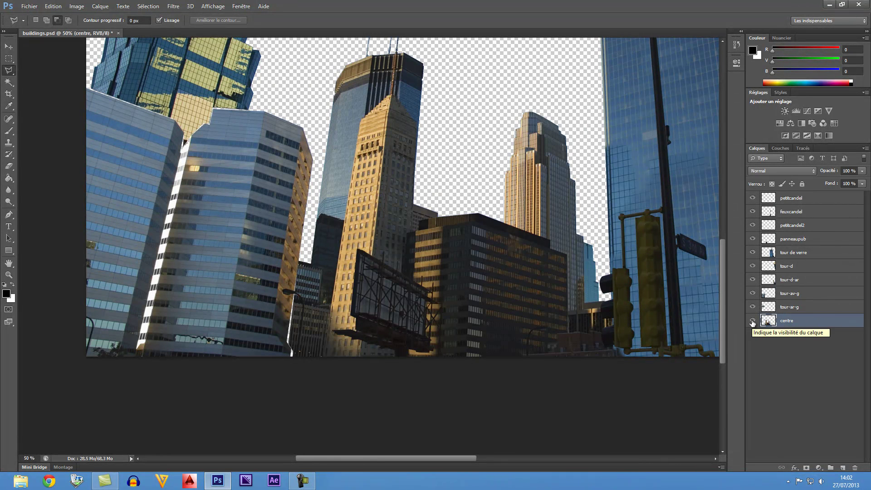
Hide the tour de verre layer and the lamp, traffic-light and billboard layers
key(ctrl+minus)
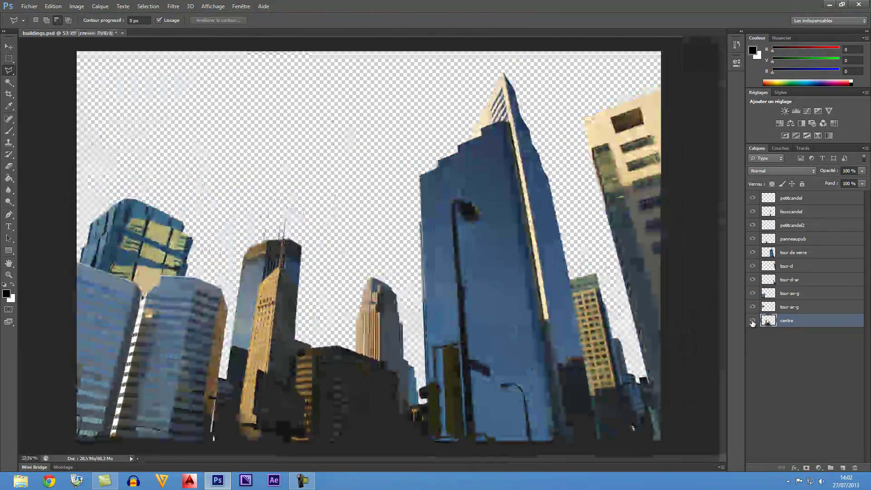
click(753, 253)
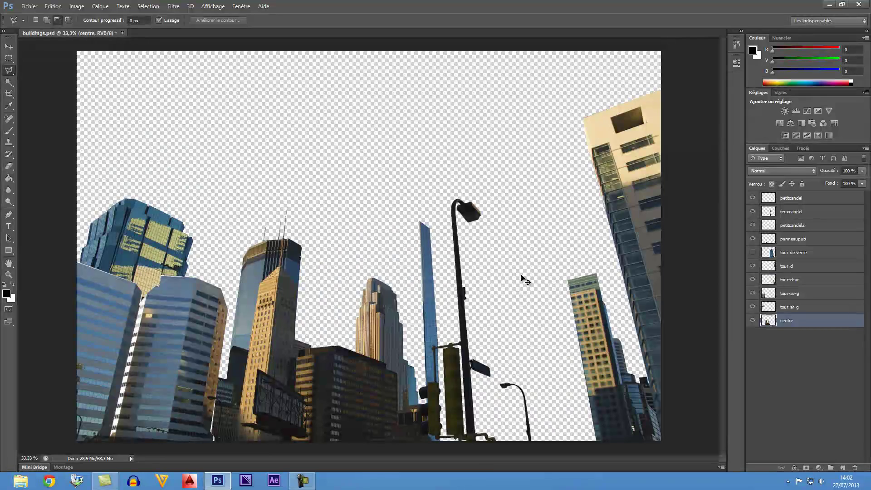
key(ctrl+plus)
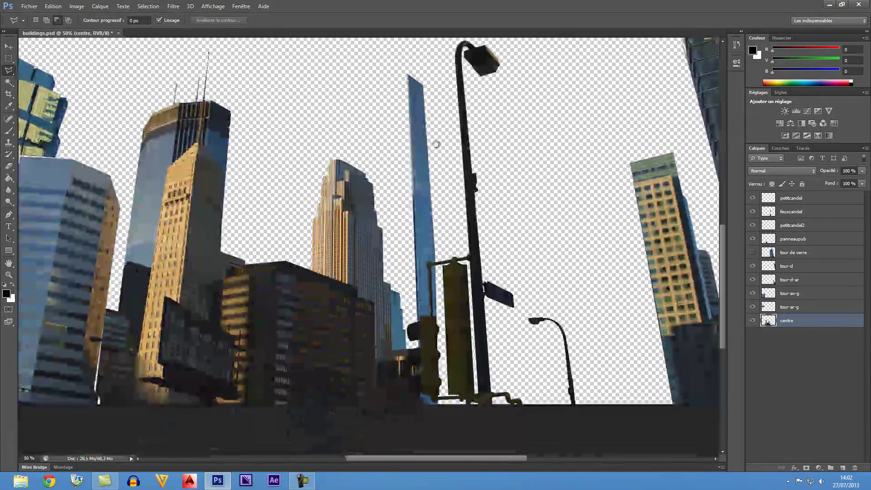
drag(475, 280, 438, 146)
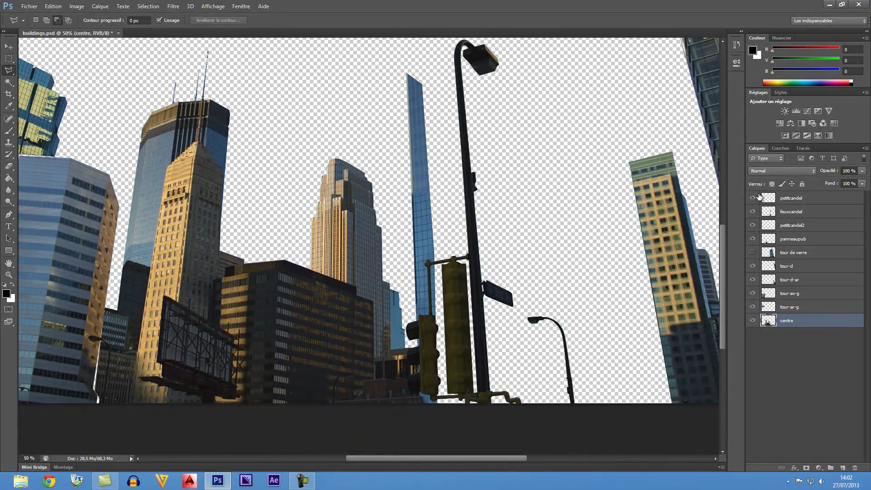
drag(753, 198, 753, 239)
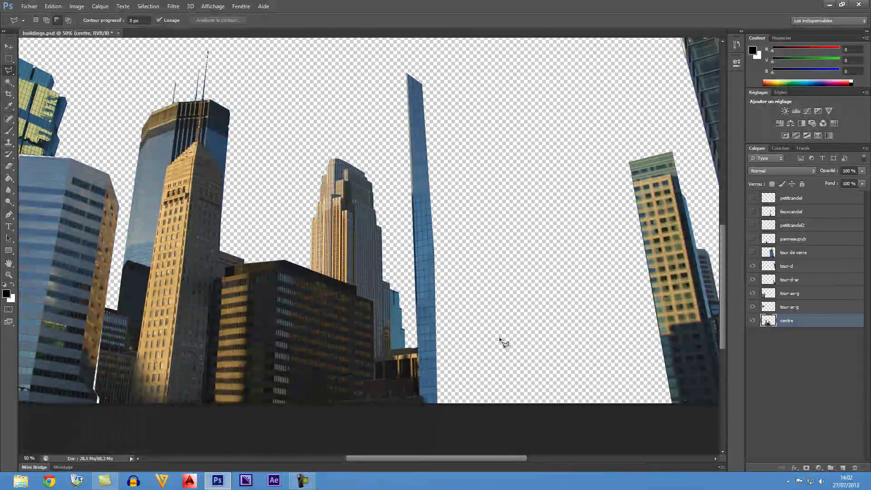
Outline the leftover glass strip on the centre layer with the Polygonal Lasso
key(ctrl+plus)
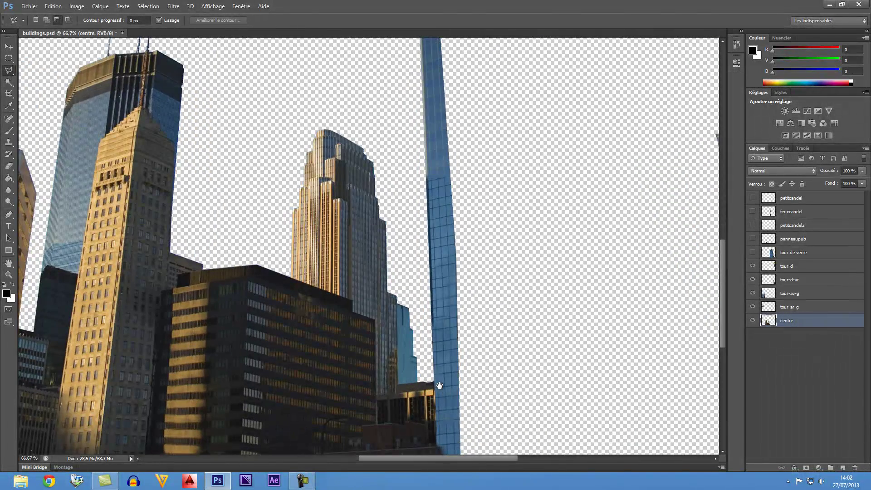
drag(439, 385, 440, 287)
click(439, 364)
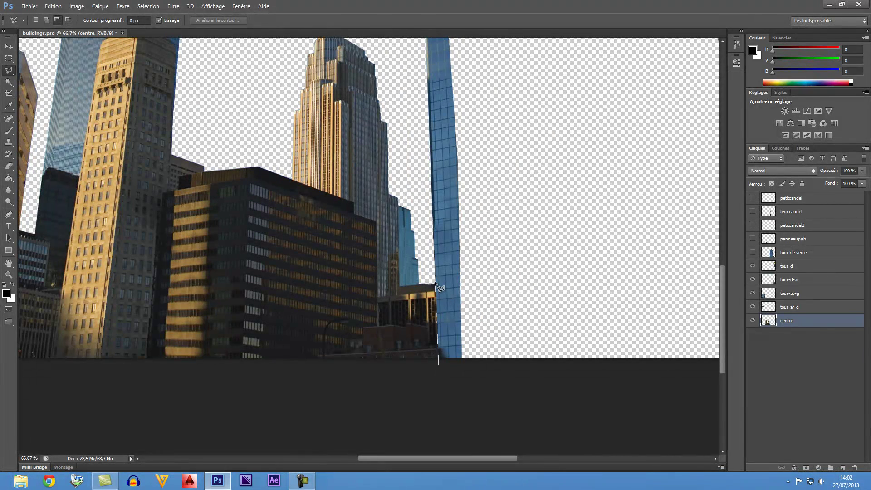
click(422, 179)
drag(420, 186, 428, 315)
click(418, 68)
click(474, 110)
click(520, 305)
drag(522, 403, 543, 184)
double_click(539, 337)
Erase the glass strip, deselect, and show the tour de verre layer again
key(Delete)
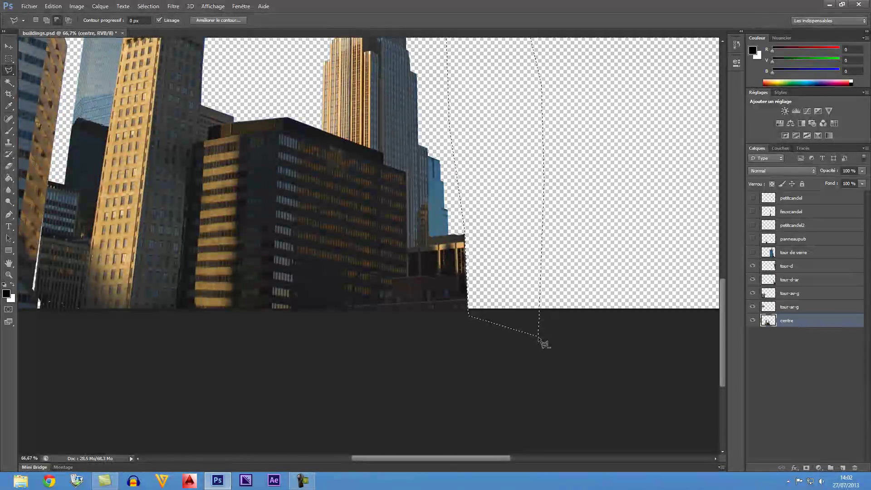
key(ctrl+d)
key(ctrl+minus)
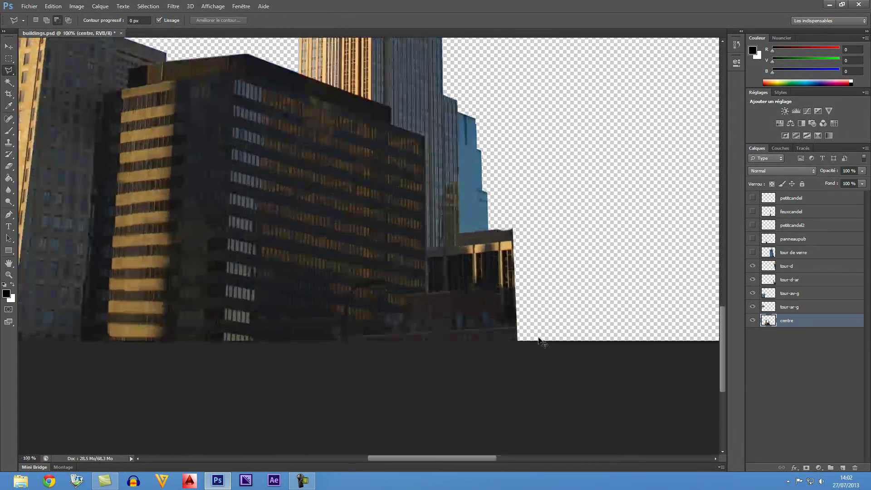
click(753, 253)
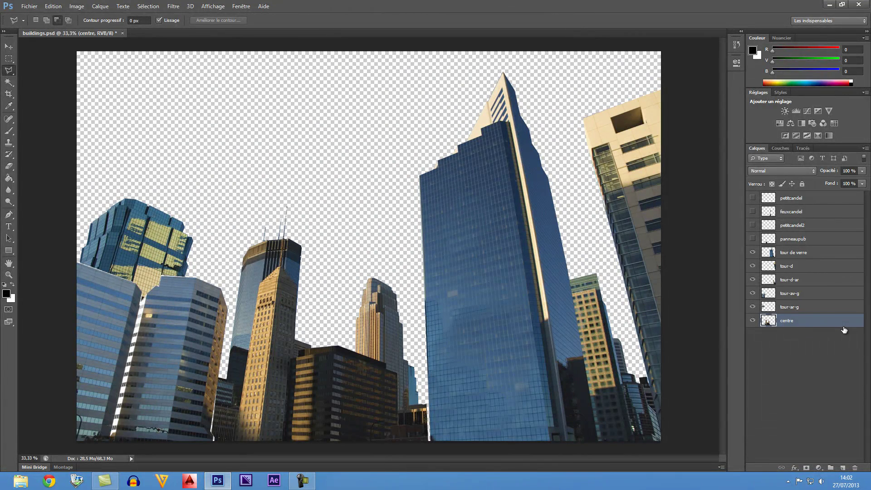
Scale the centre layer up to about 103% and nudge it slightly left
key(m)
drag(161, 171, 513, 452)
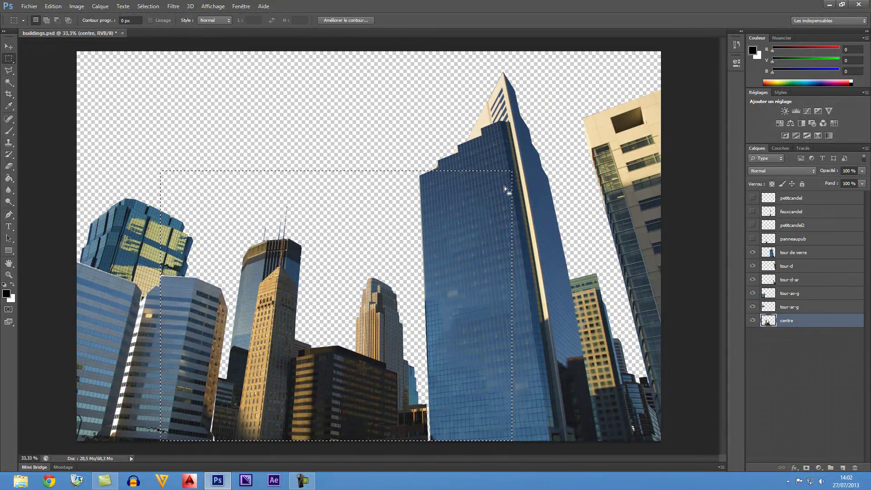
click(513, 170)
click(526, 164)
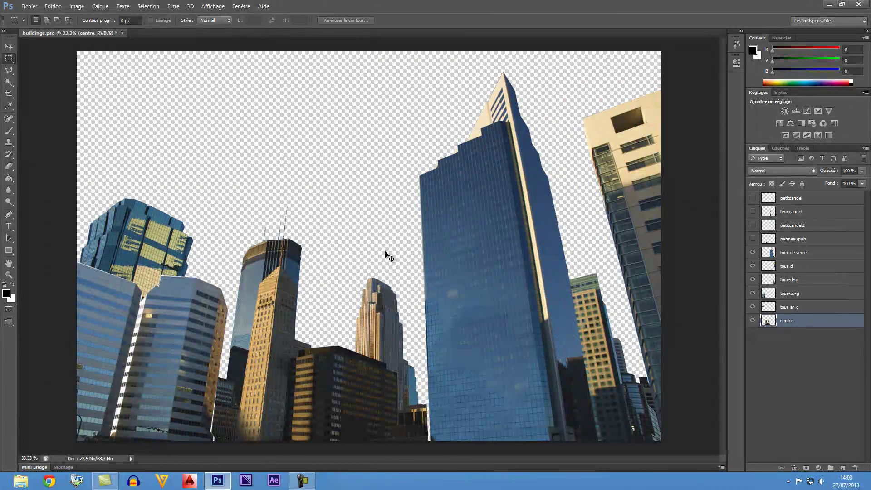
key(ctrl+t)
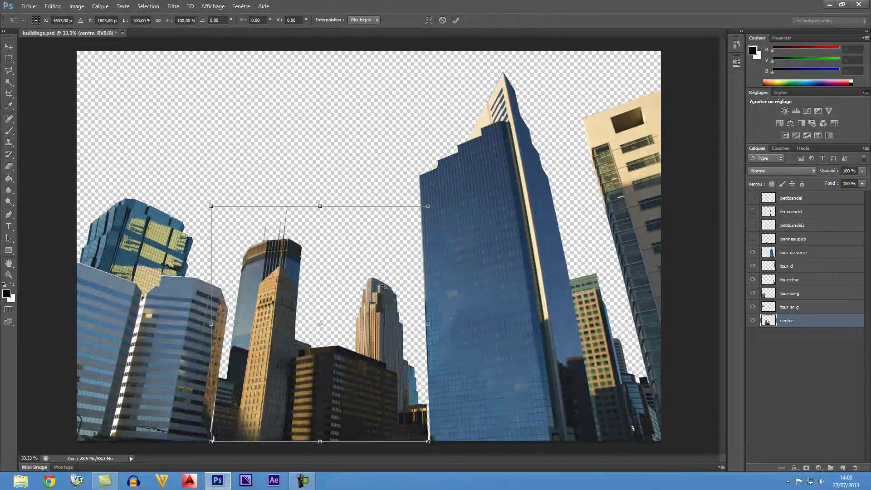
drag(429, 208, 437, 201)
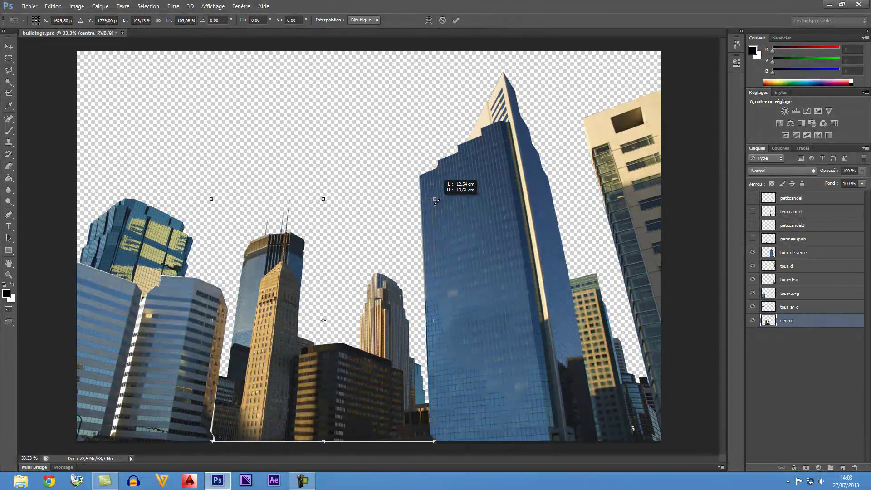
drag(357, 330, 354, 330)
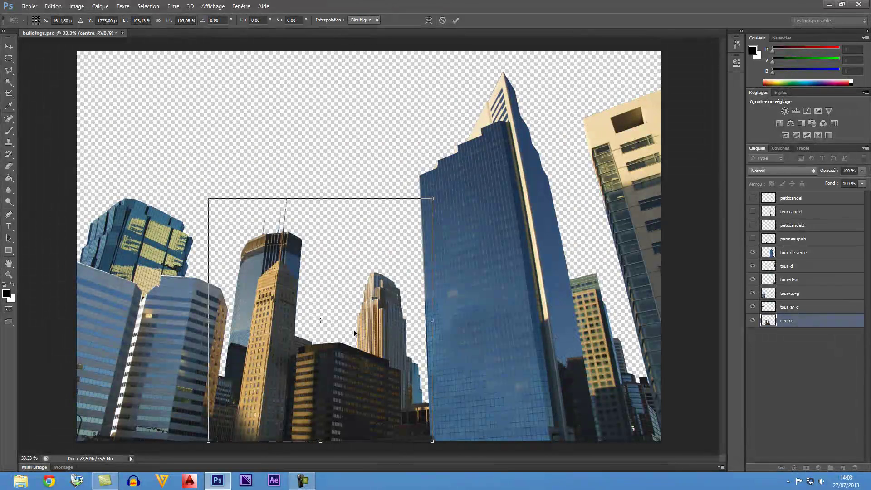
key(Return)
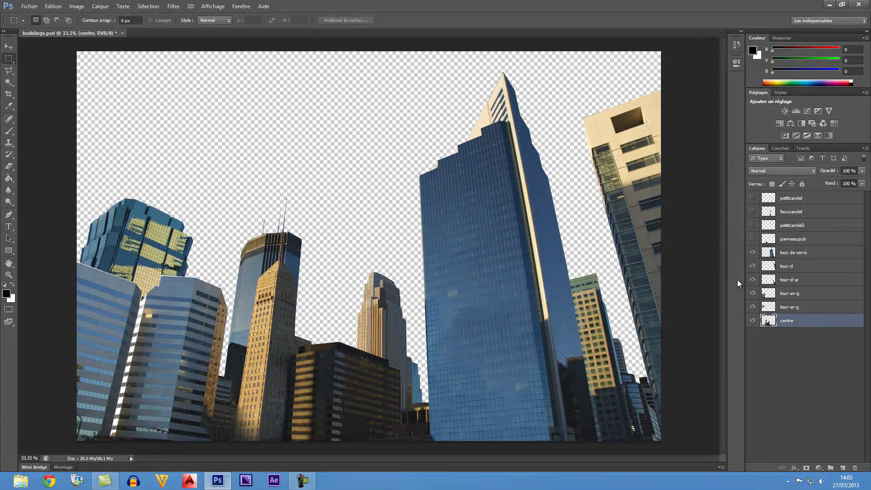
Save buildings.psd and minimize Photoshop to the desktop
click(29, 8)
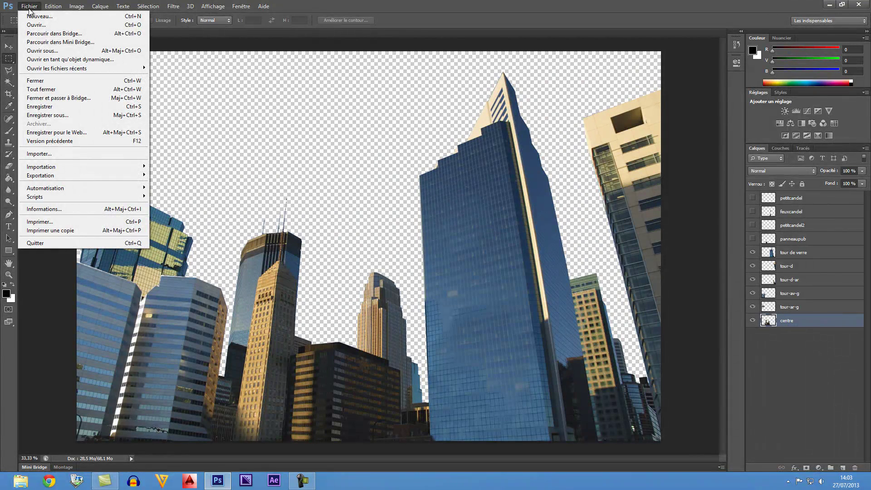
click(184, 50)
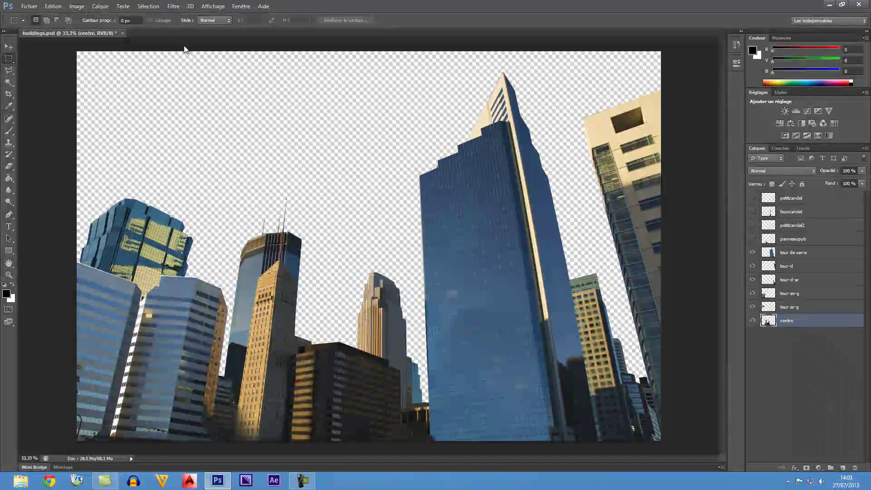
key(ctrl+s)
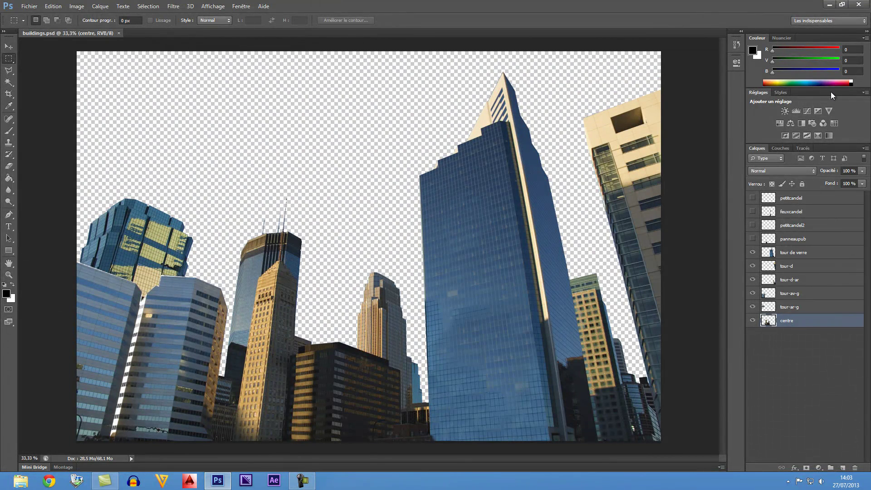
click(828, 7)
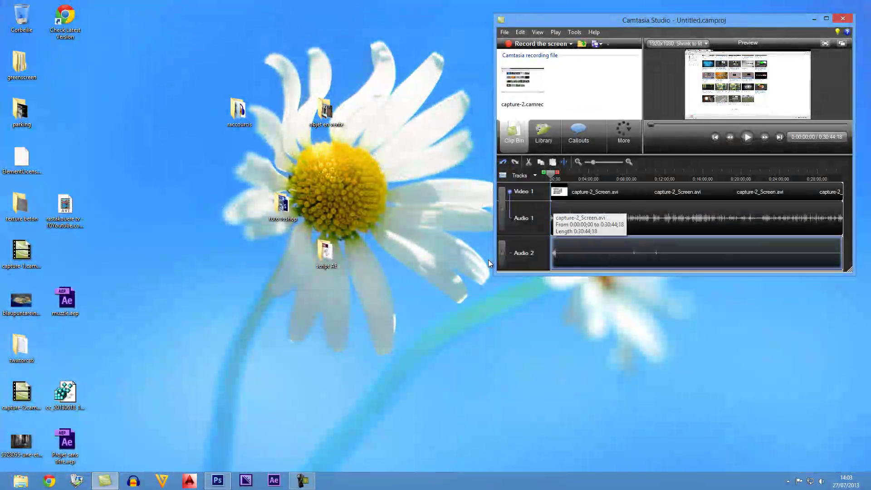
Bring up After Effects from the taskbar, showing its empty untitled project
click(274, 479)
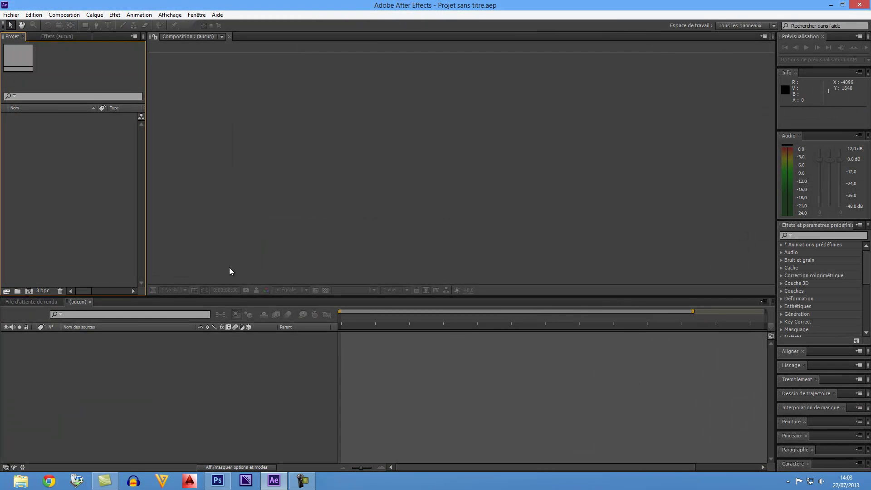
Import buildings.psd as a composition keeping layer sizes, then open the buildings comp
click(11, 15)
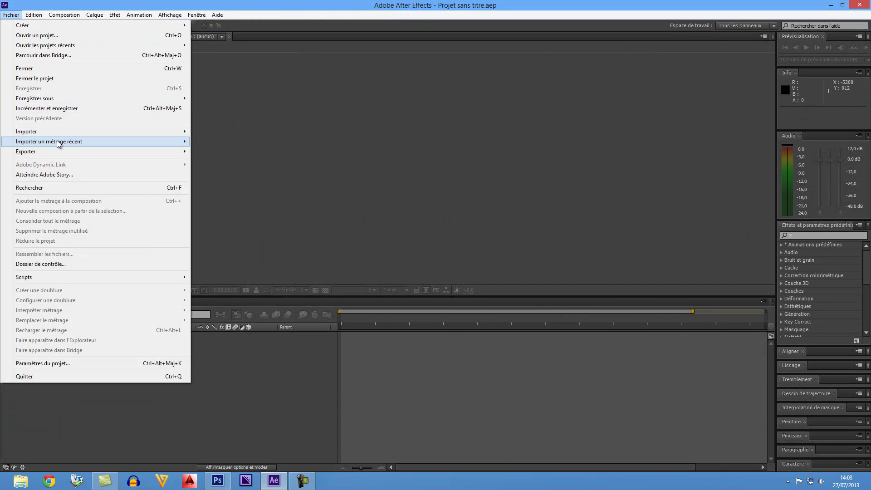
mouse_move(94, 132)
click(198, 132)
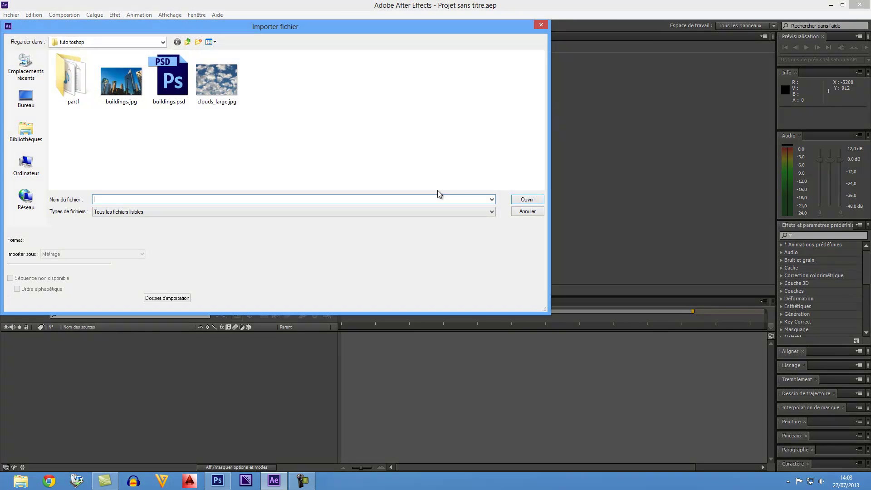
double_click(180, 87)
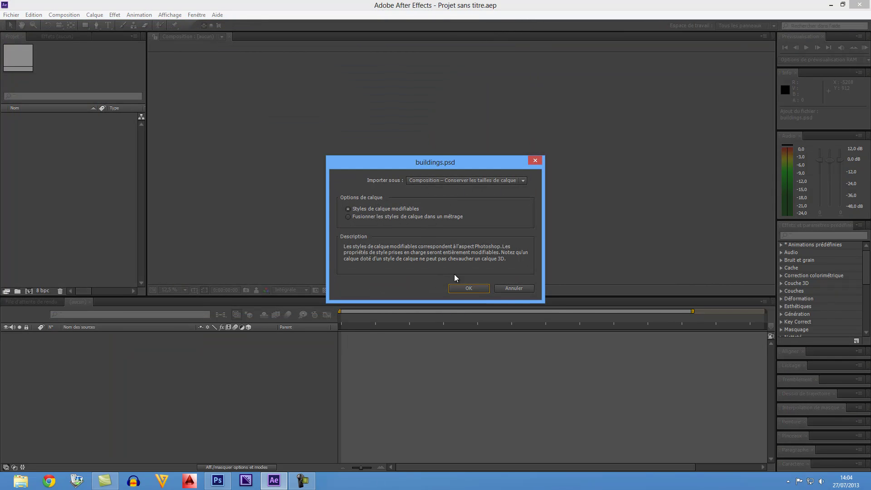
click(462, 288)
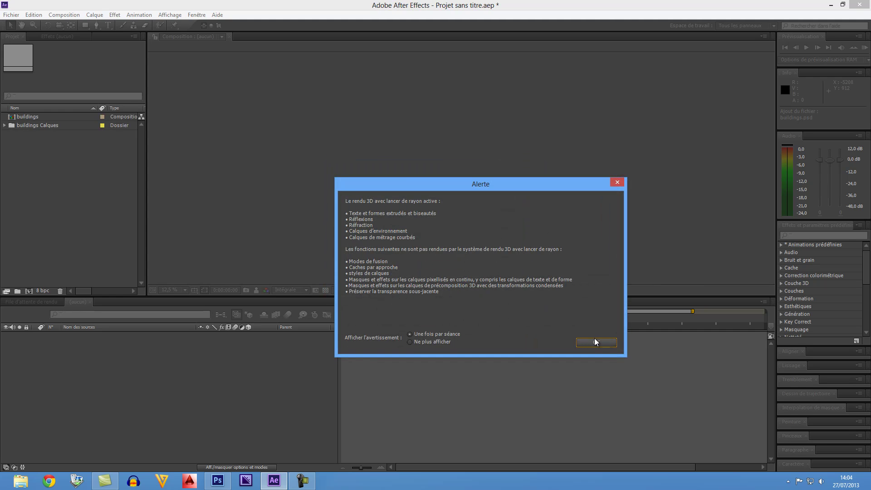
click(596, 342)
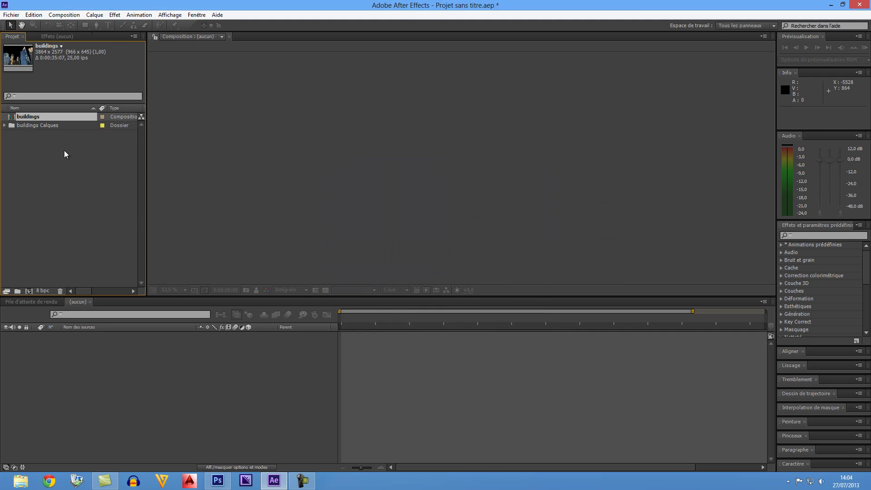
double_click(31, 116)
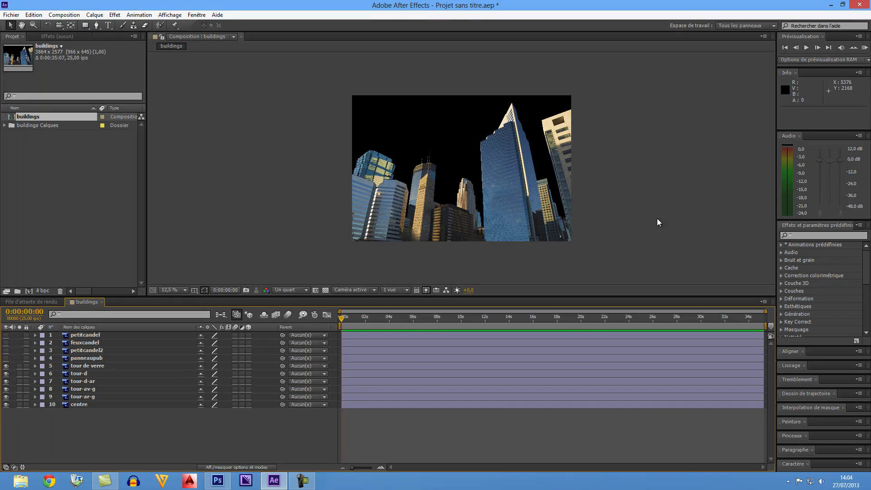
Import clouds_large.jpg, place it below the buildings as layer 11, and enlarge it to fill the sky
click(75, 201)
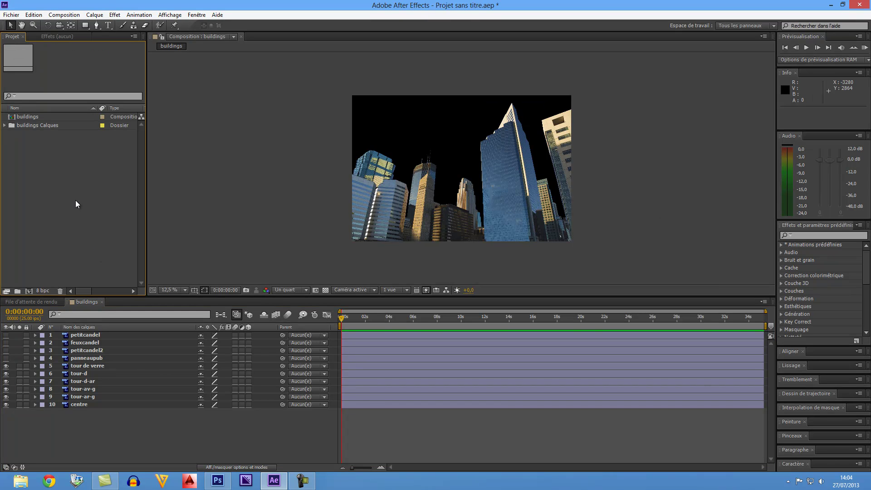
double_click(76, 200)
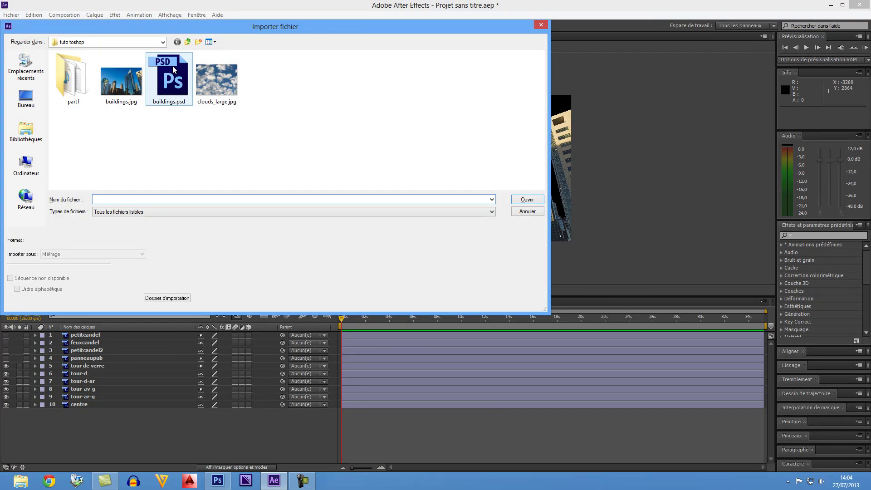
double_click(213, 86)
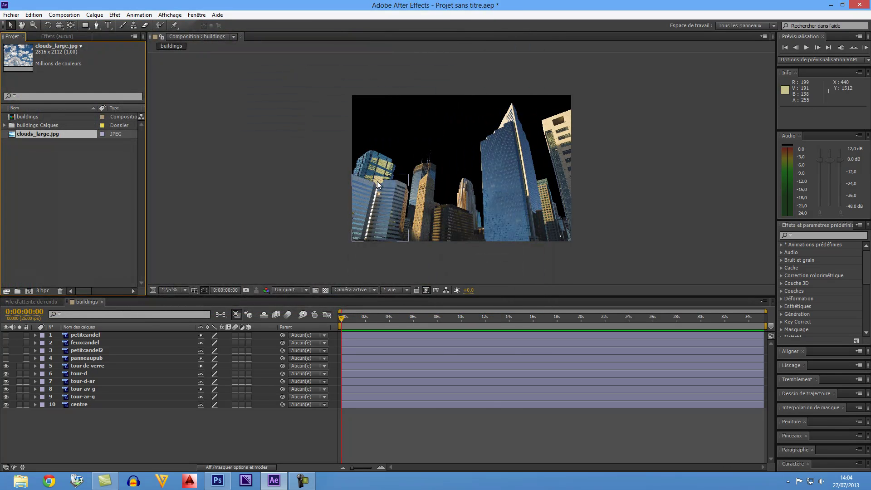
drag(36, 134, 56, 412)
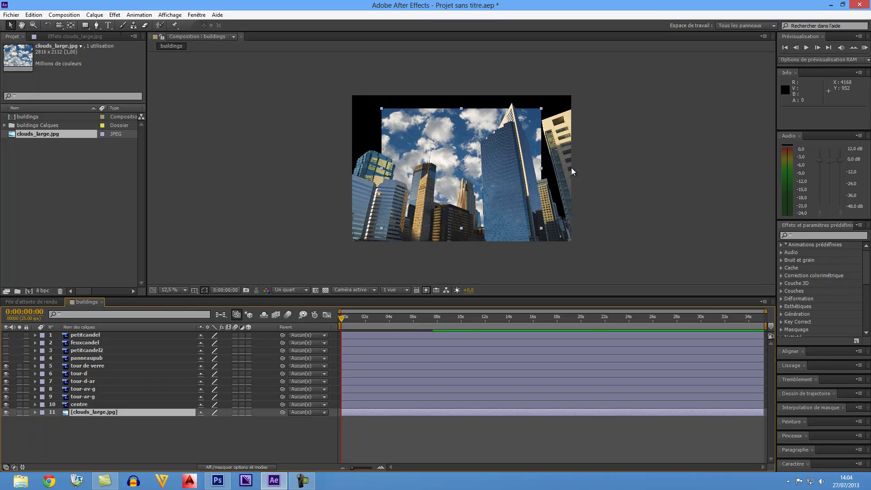
mouse_move(545, 112)
mouse_down()
mouse_move(595, 80)
mouse_move(565, 108)
mouse_up()
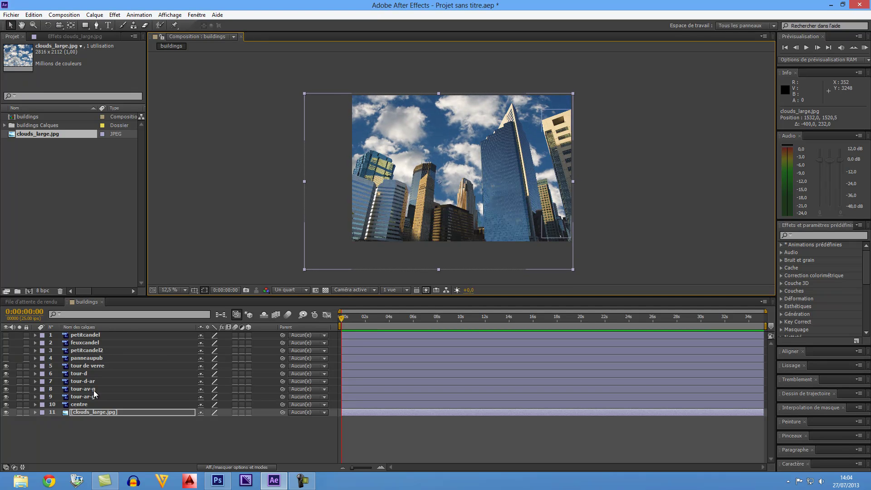
click(90, 413)
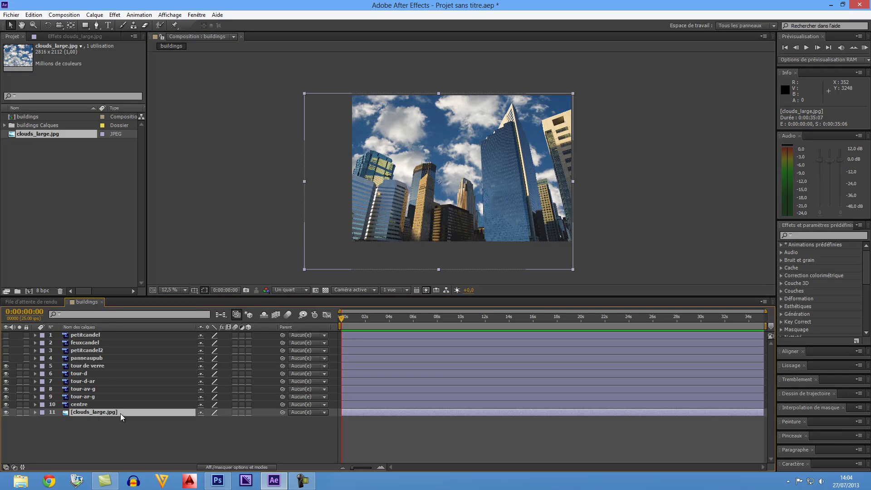
Keyframe the clouds layer's Position at the start, then move it up-right at the comp's end
key(p)
click(56, 421)
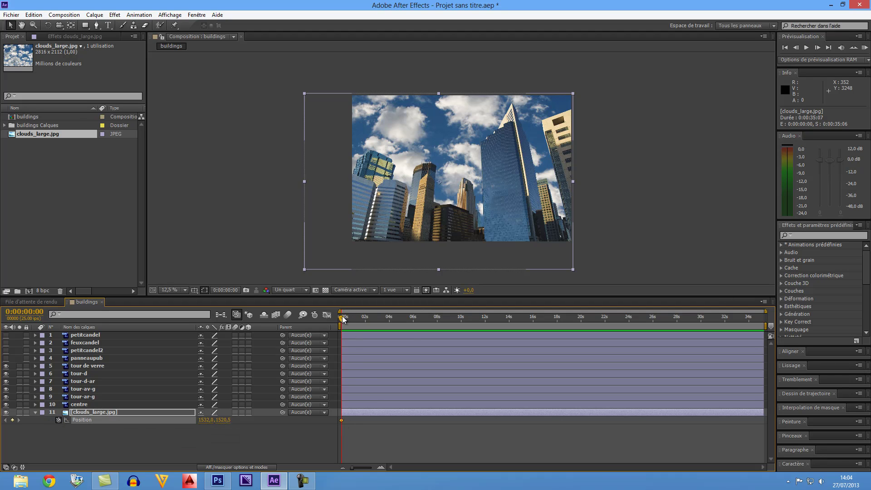
drag(344, 319, 788, 302)
drag(456, 188, 499, 162)
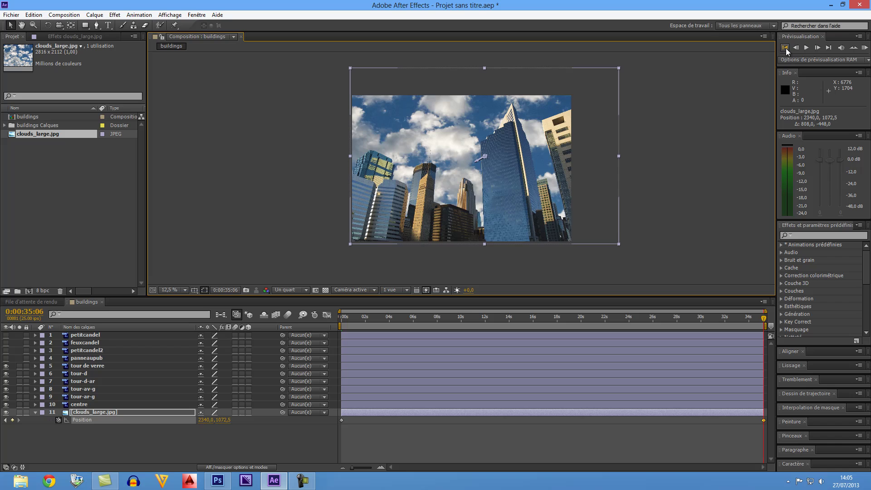
Preview the cloud drift from the first frame, then stop playback
click(785, 48)
click(805, 50)
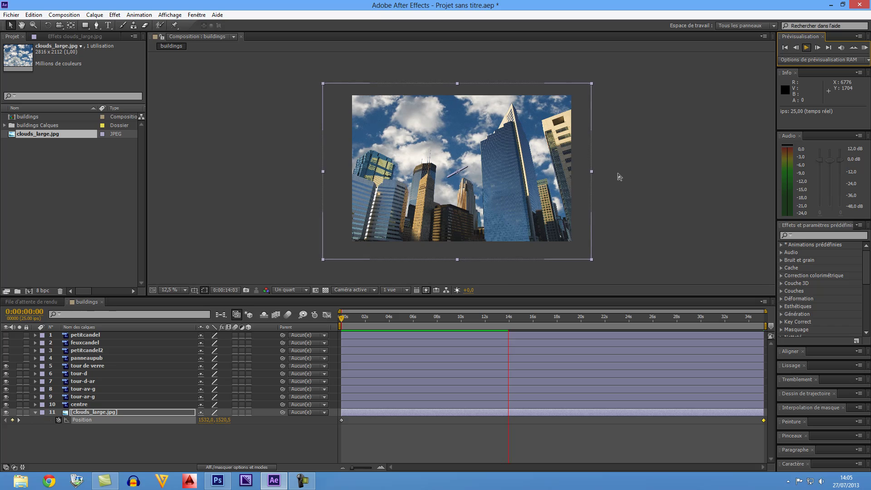
click(808, 48)
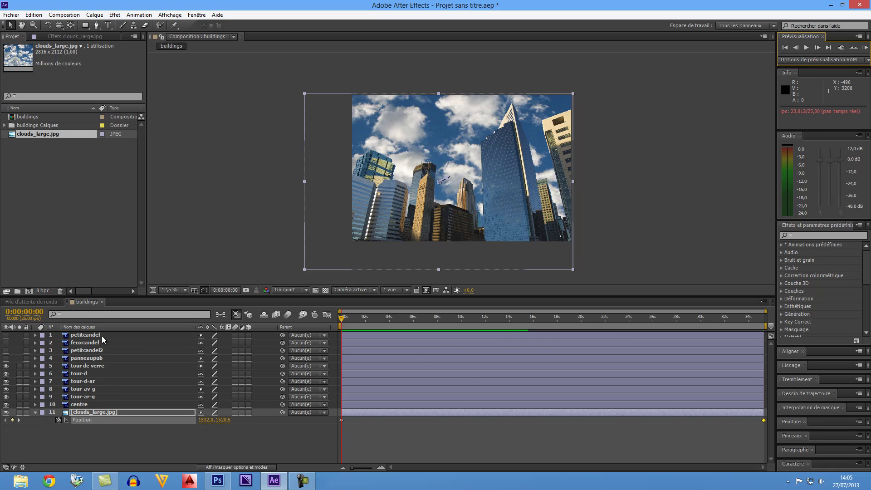
Create Caméra 1 with the 20 mm lens preset, accept the 2D-layer warning, and select clouds_large.jpg
right_click(107, 436)
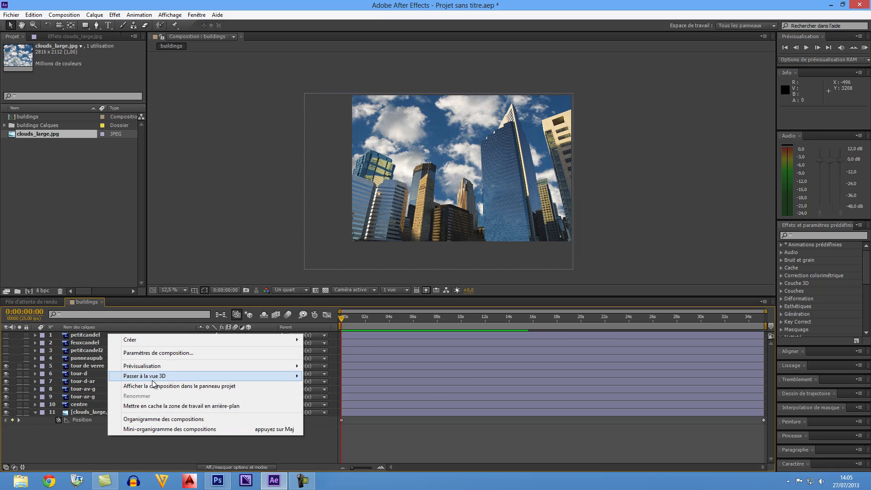
right_click(85, 437)
click(99, 17)
mouse_move(142, 27)
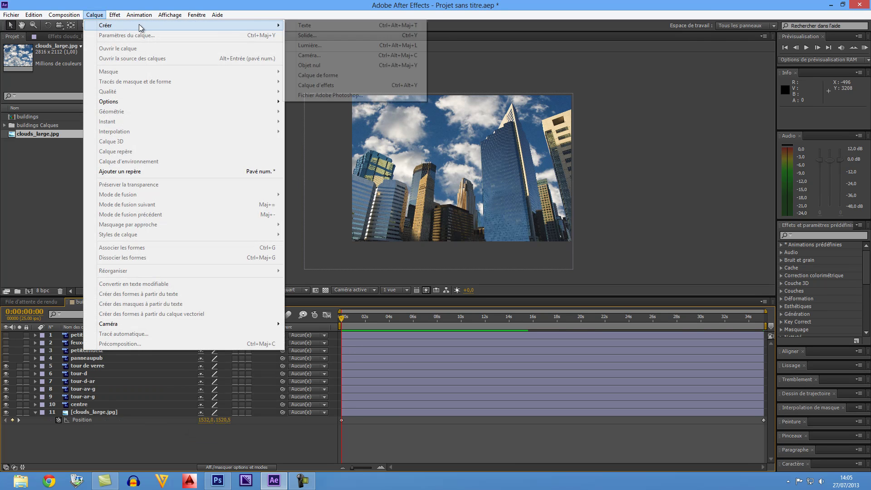
click(328, 55)
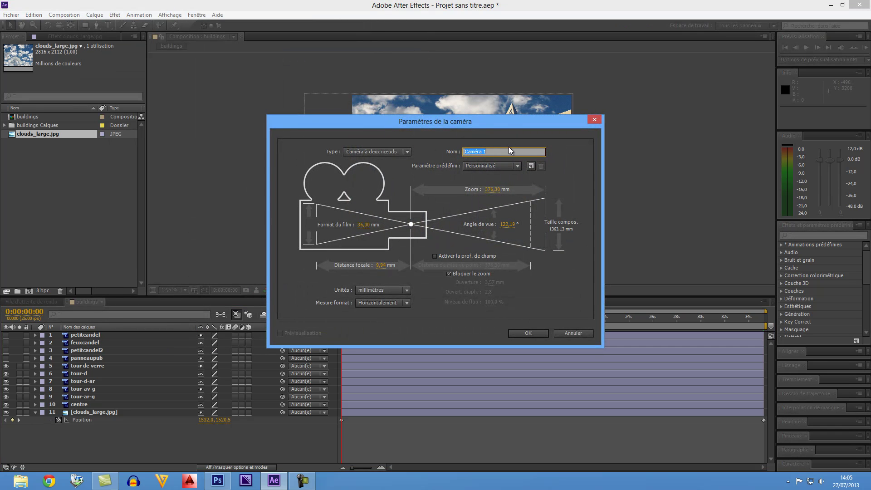
drag(502, 121, 532, 196)
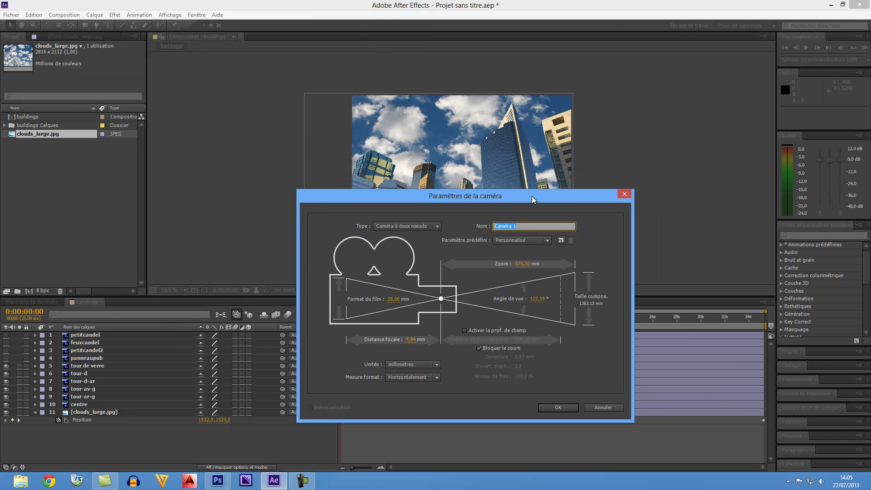
click(547, 240)
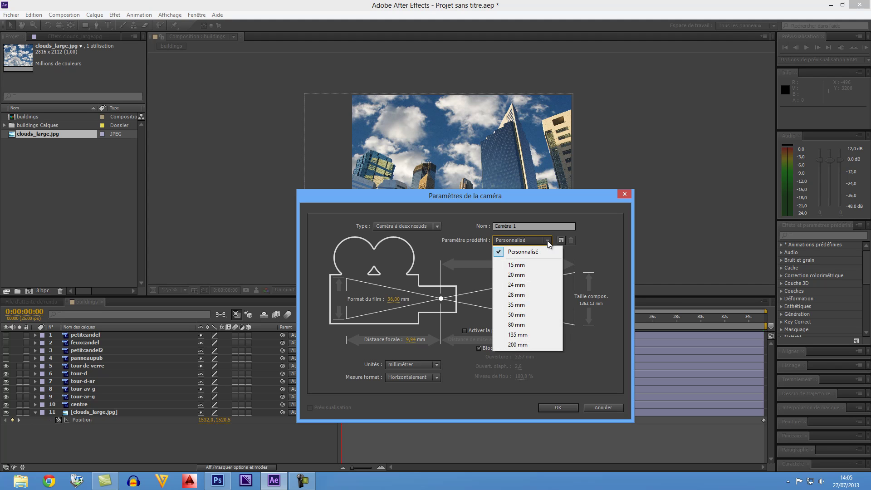
click(516, 274)
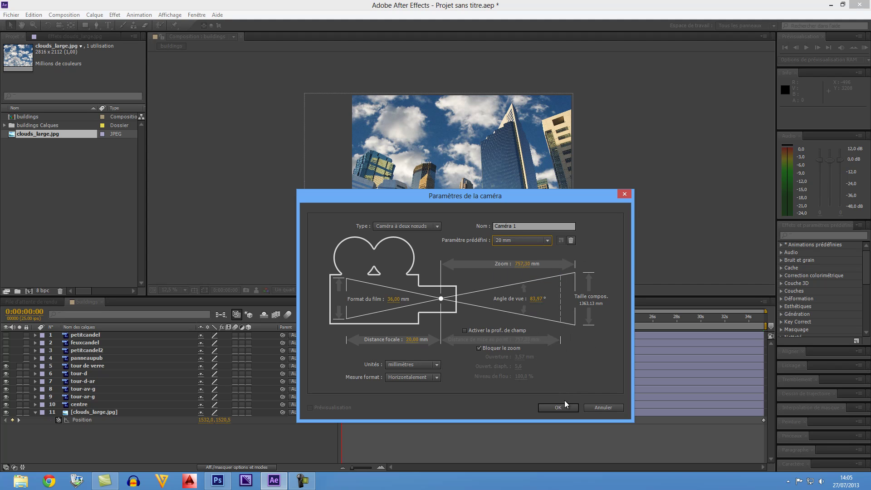
click(563, 407)
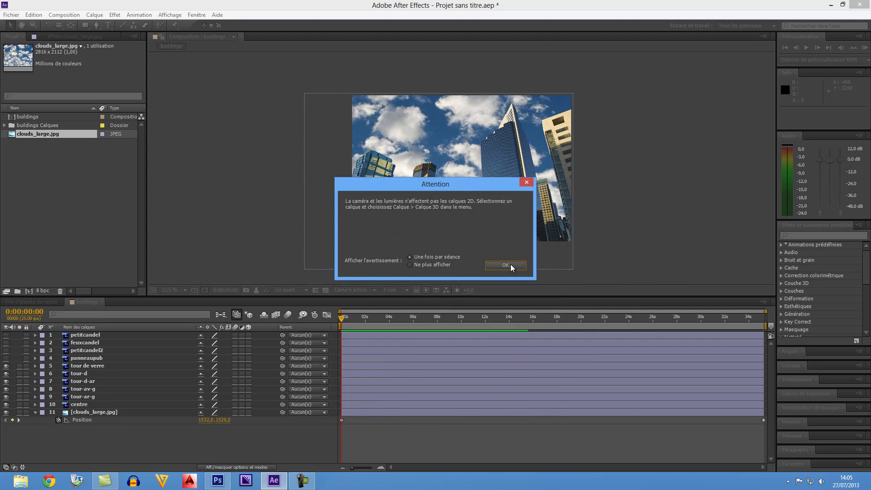
click(511, 264)
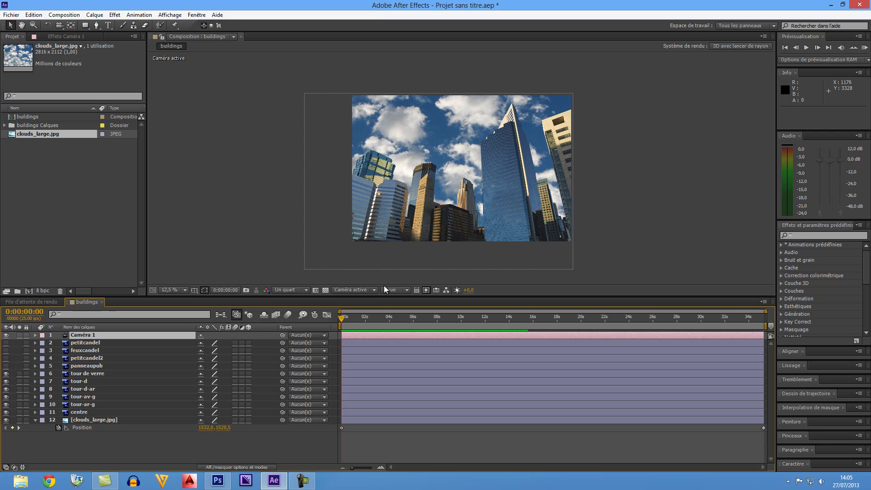
click(96, 421)
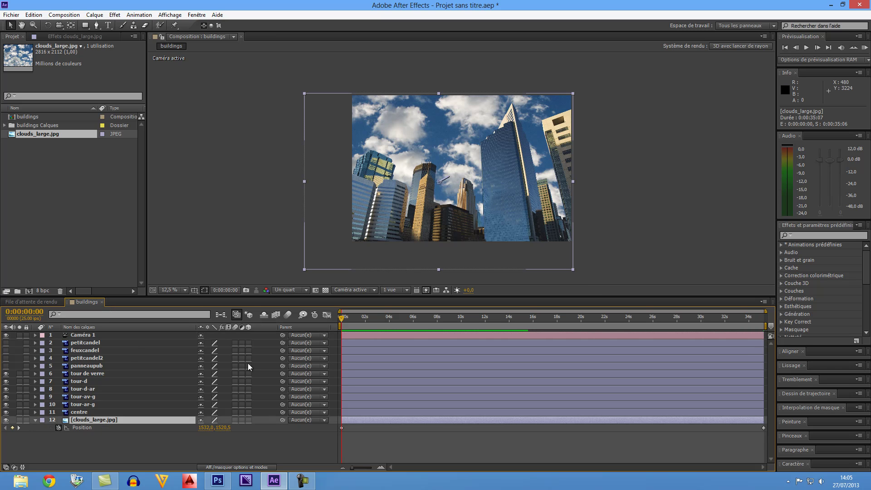
Make petitcandel and clouds_large.jpg 3D, push the clouds back to Z 286,2, and preview
click(249, 345)
click(248, 420)
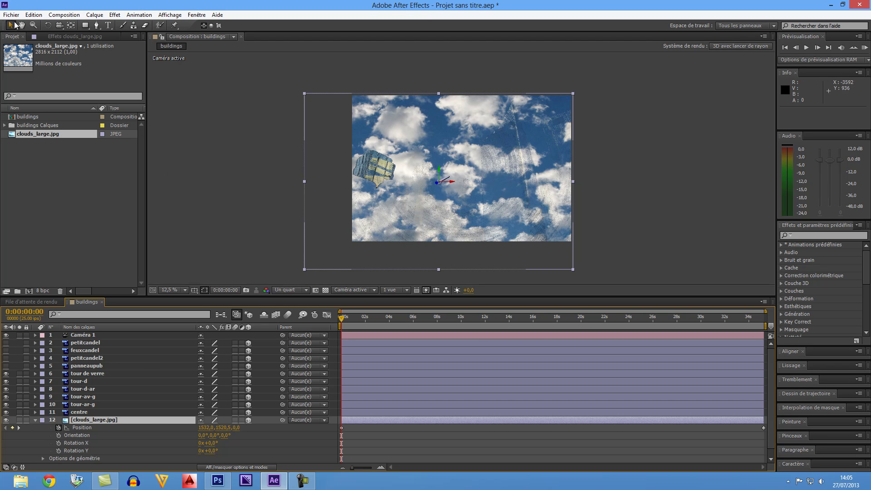
mouse_move(439, 187)
mouse_down()
mouse_move(451, 194)
mouse_move(575, 93)
mouse_up()
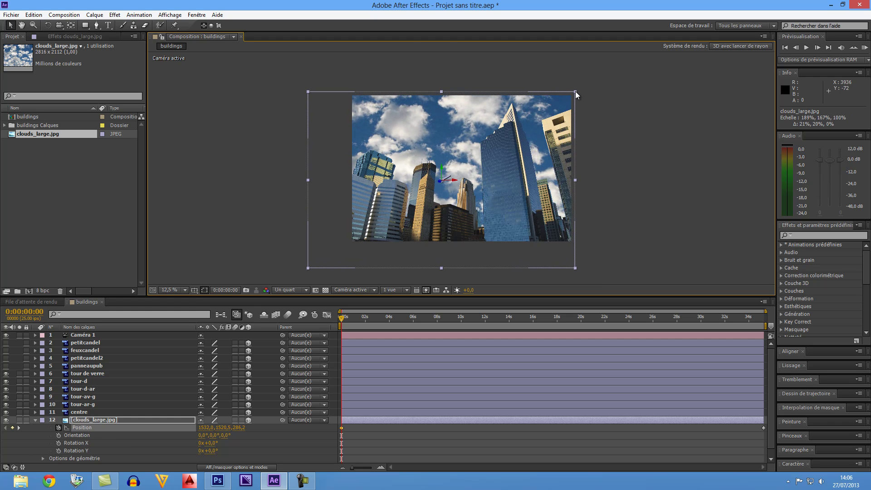
click(809, 49)
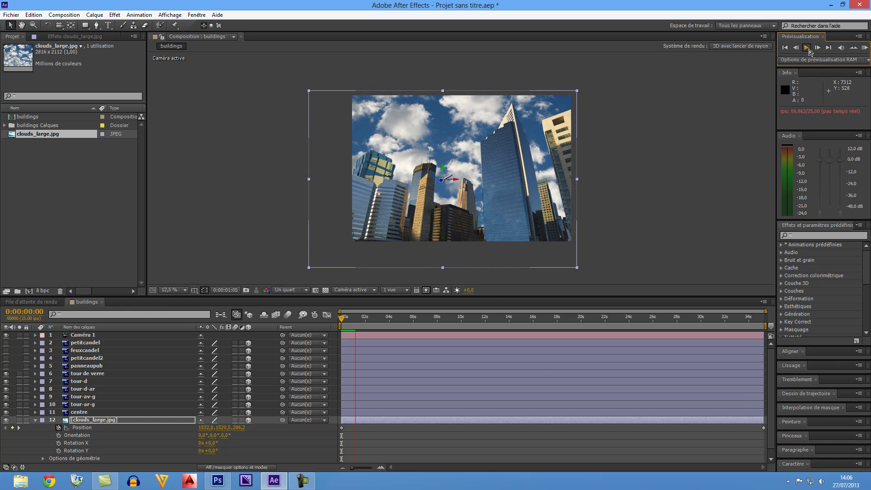
Play back and scrub the cloud drift, then show the empty Render Queue with Ctrl+Alt+0
click(807, 50)
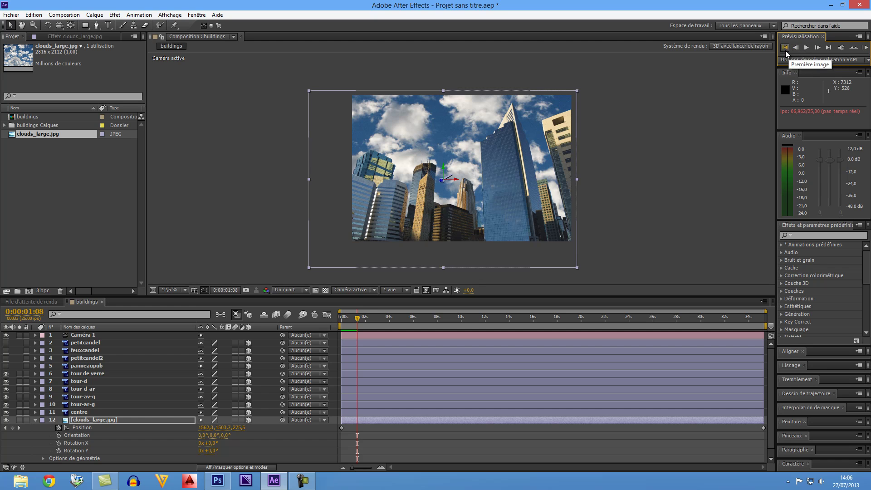
click(786, 48)
click(802, 48)
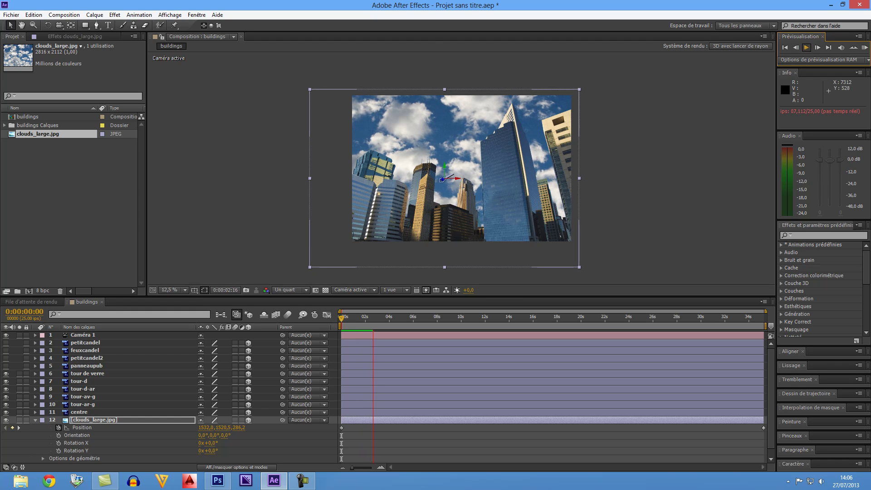
click(507, 360)
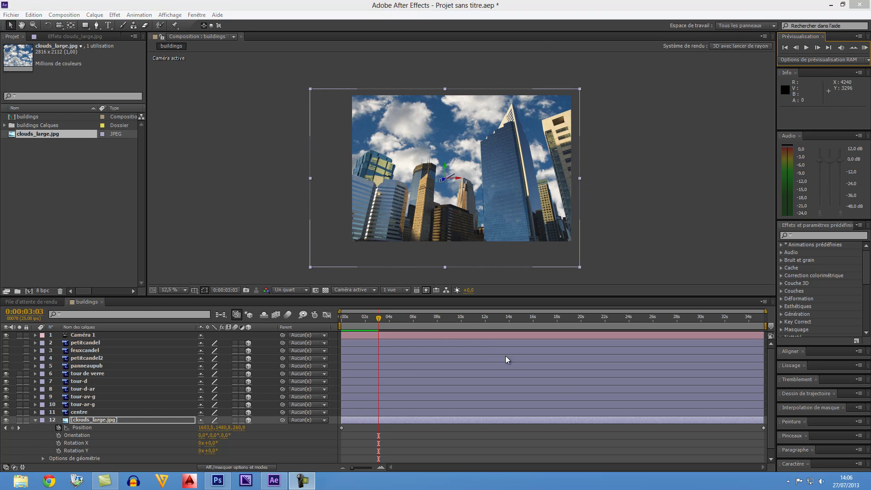
mouse_move(378, 320)
mouse_down()
mouse_move(698, 307)
mouse_move(271, 357)
mouse_up()
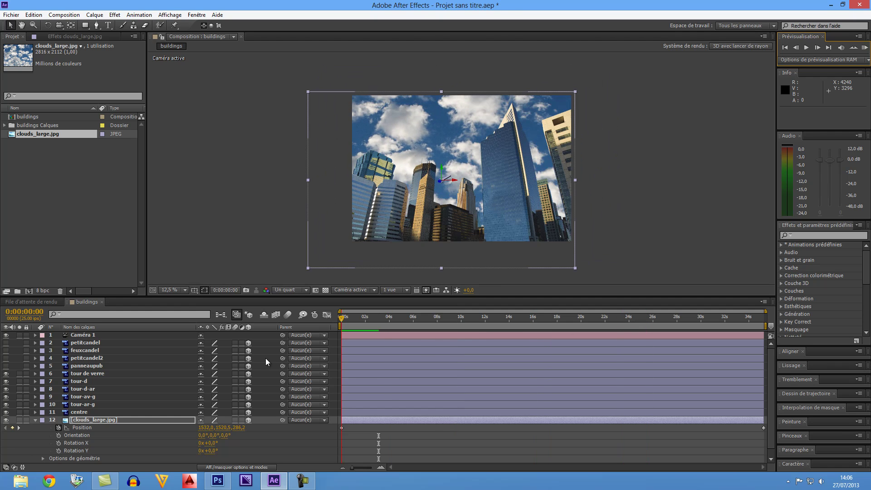
click(806, 48)
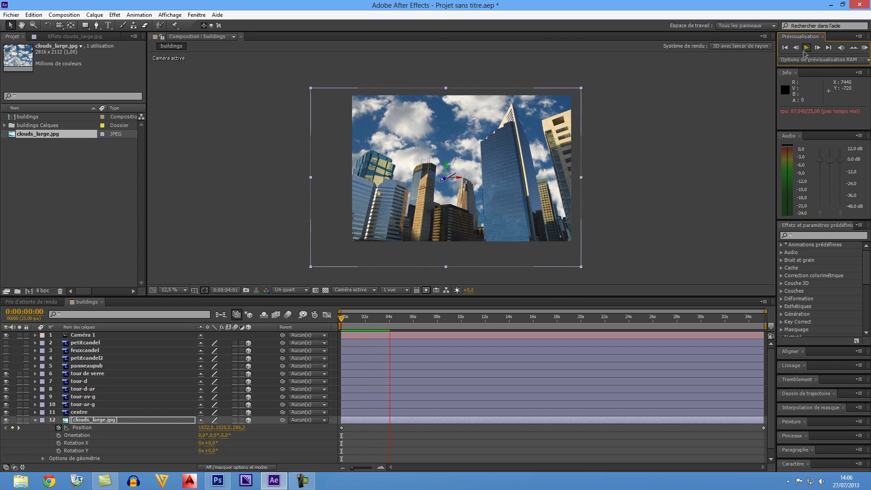
click(806, 48)
key(ctrl+alt+0)
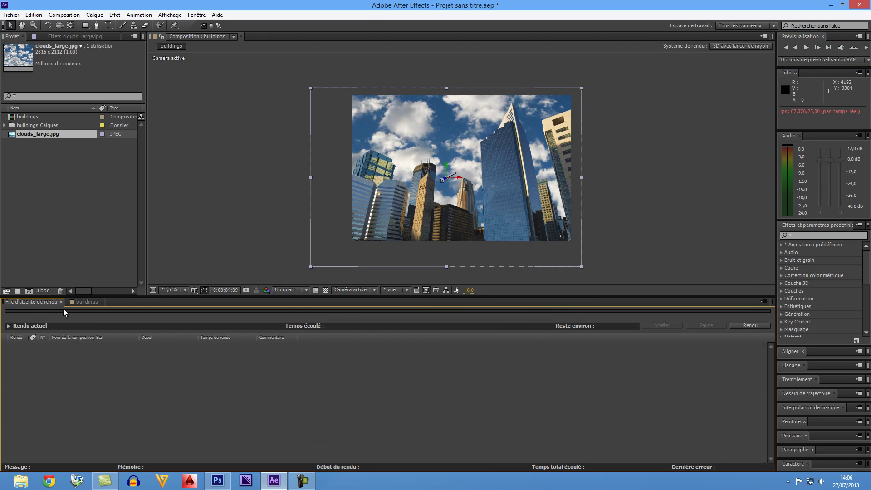
Back in the buildings timeline, delete the clouds layer's Position keyframes and turn off its stopwatch
click(75, 305)
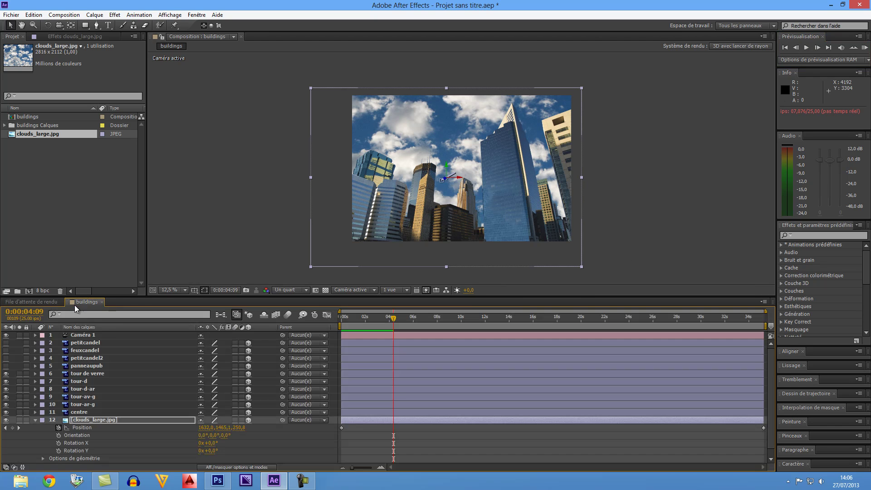
click(341, 428)
key(Delete)
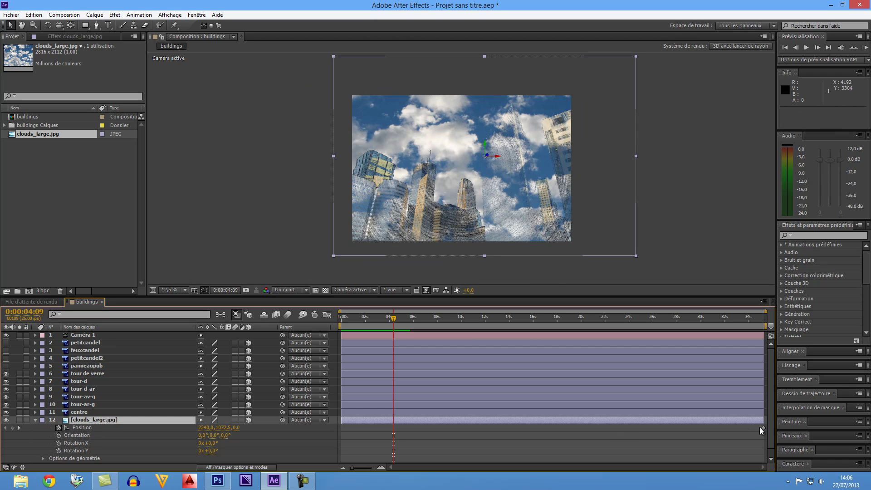
click(764, 429)
key(Delete)
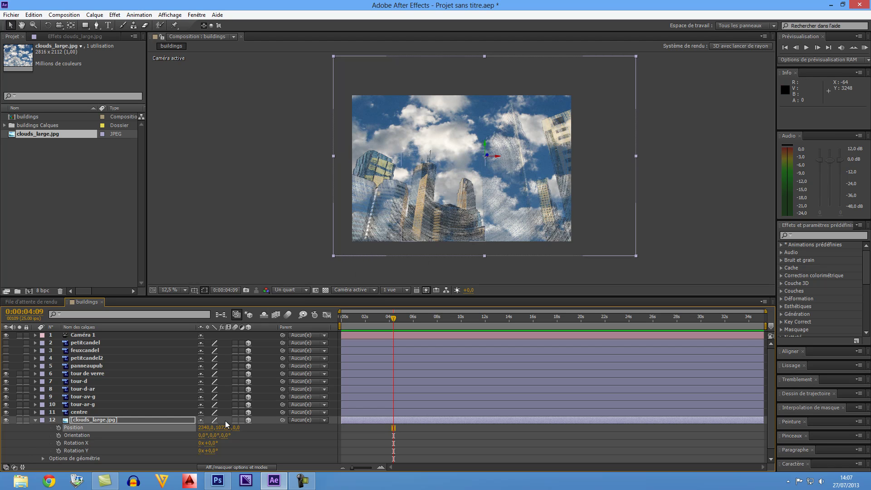
Set the clouds' Position to 1436,2, 1588,9, 163,0, placing the sky behind the skyline
drag(232, 428, 304, 426)
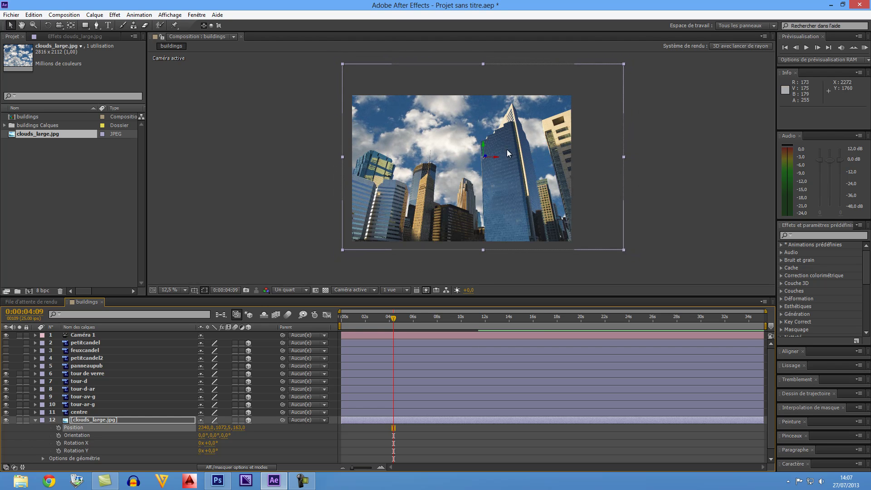
drag(507, 149, 480, 156)
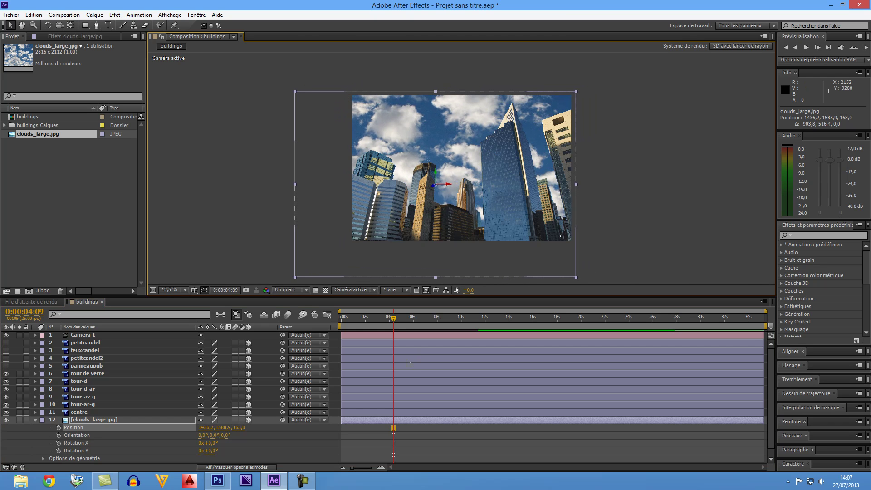
drag(393, 320, 325, 331)
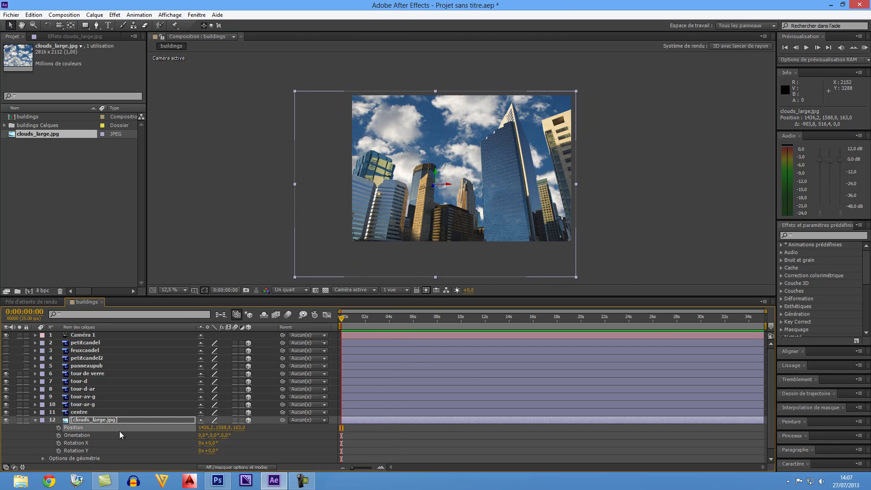
Keyframe the clouds' Position at 0 s and move the layer up-right at the timeline's end
click(86, 418)
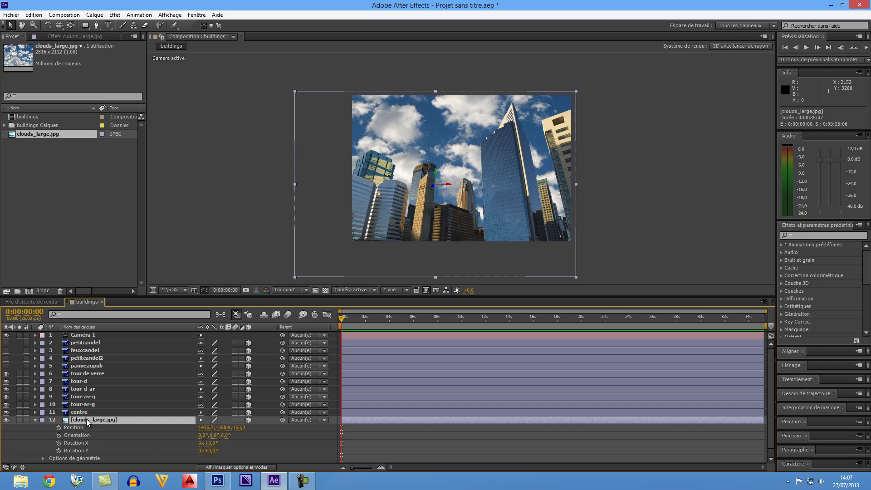
key(p)
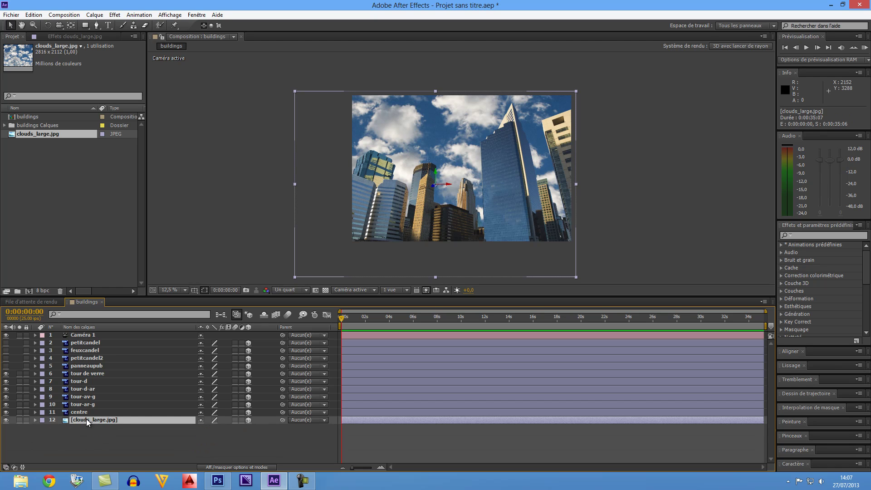
click(59, 427)
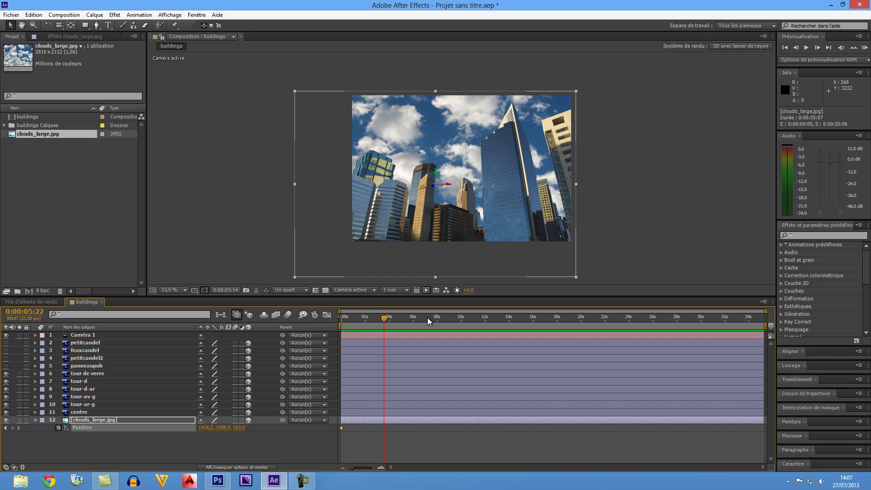
drag(342, 320, 763, 318)
drag(437, 226, 489, 195)
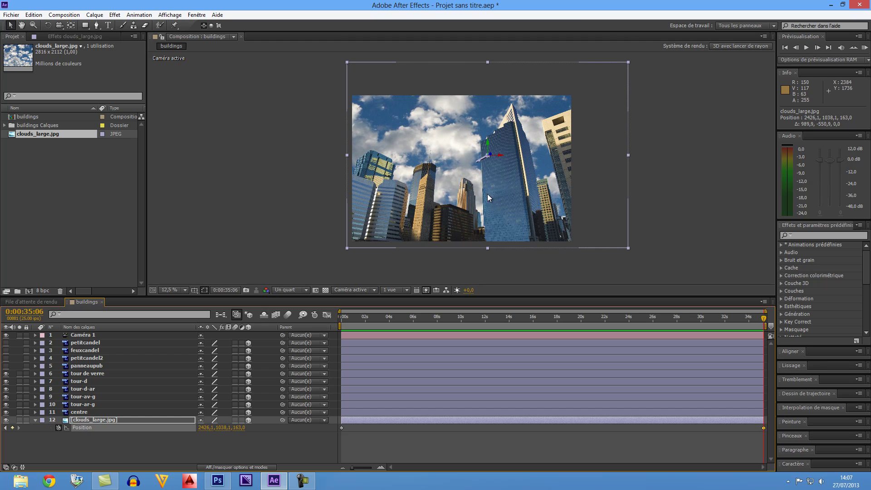
Preview the drift, move the end Position keyframe to about 12 s, and preview again
click(785, 48)
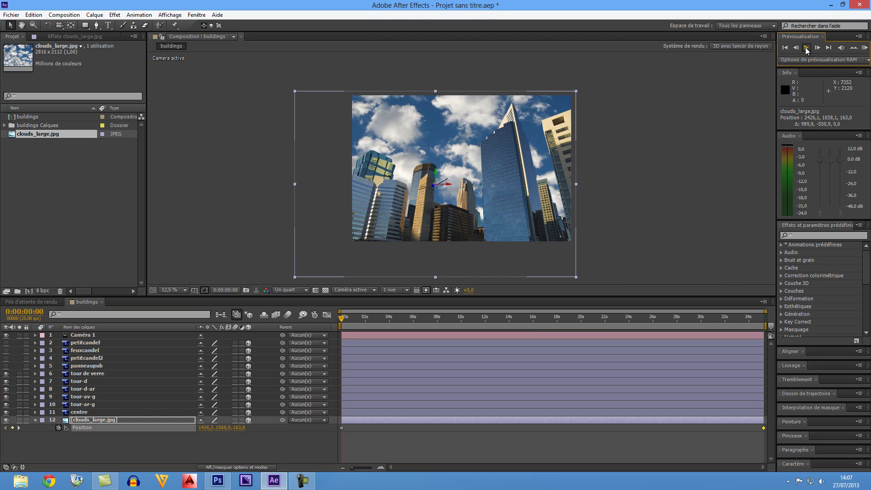
click(806, 47)
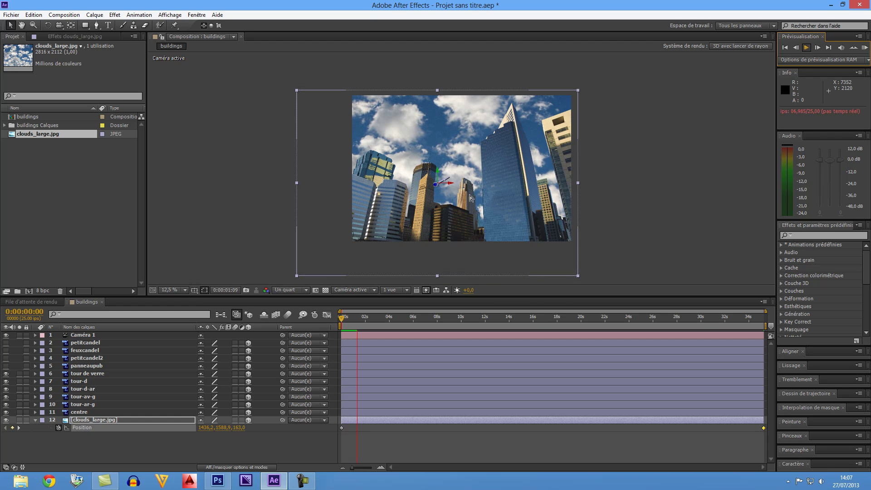
click(743, 292)
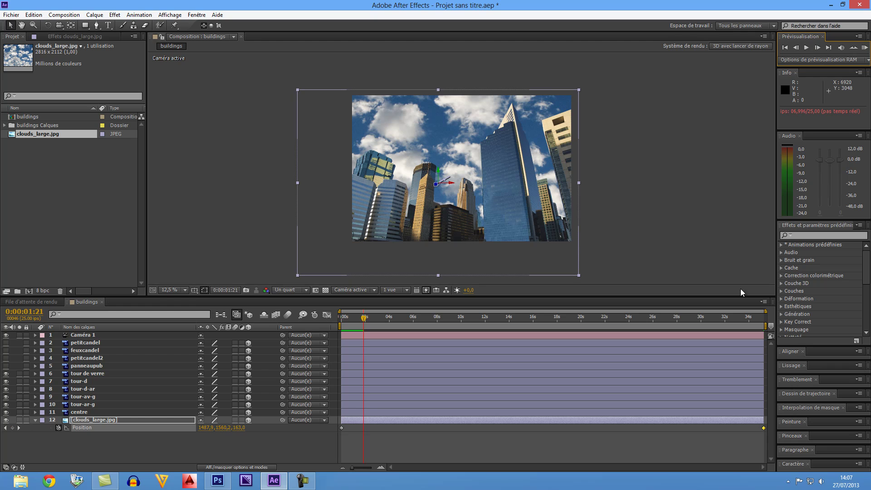
drag(764, 429, 488, 448)
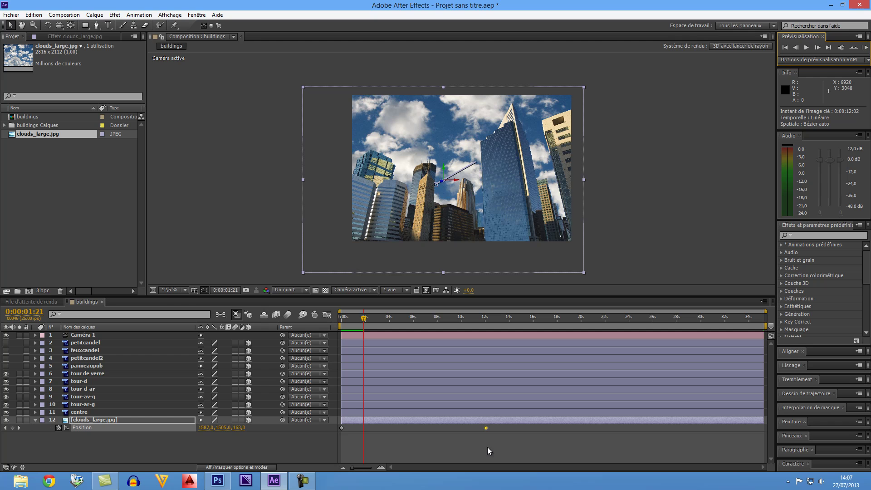
click(788, 48)
click(804, 47)
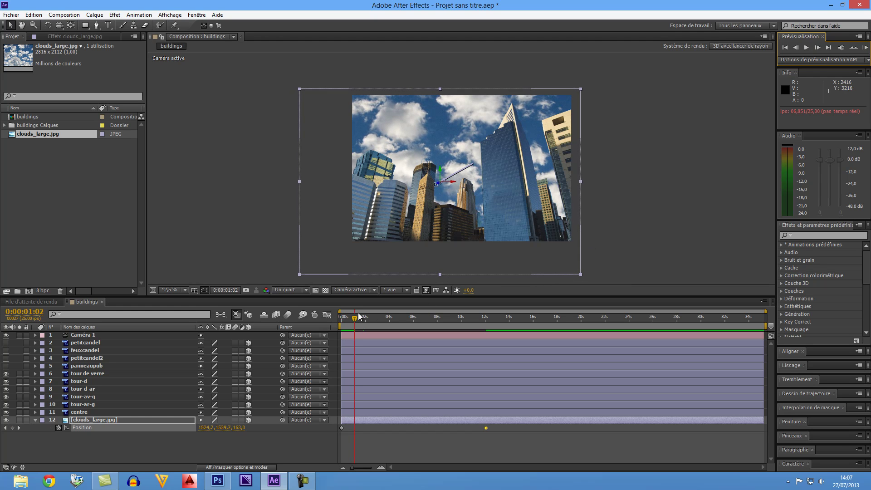
Scrub the drift, drag the later Position keyframe out to about 33 s, and preview
mouse_move(355, 319)
mouse_down()
mouse_move(517, 314)
mouse_move(335, 331)
mouse_move(422, 339)
mouse_move(411, 341)
mouse_up()
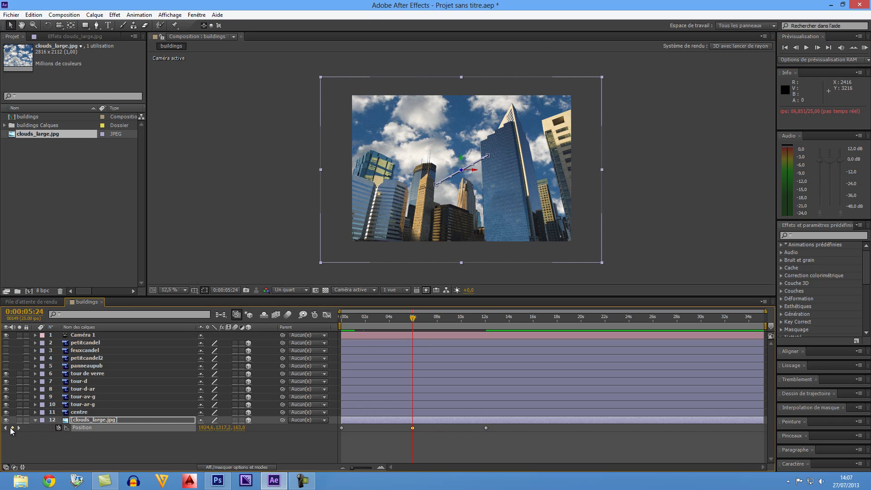
drag(413, 319, 329, 333)
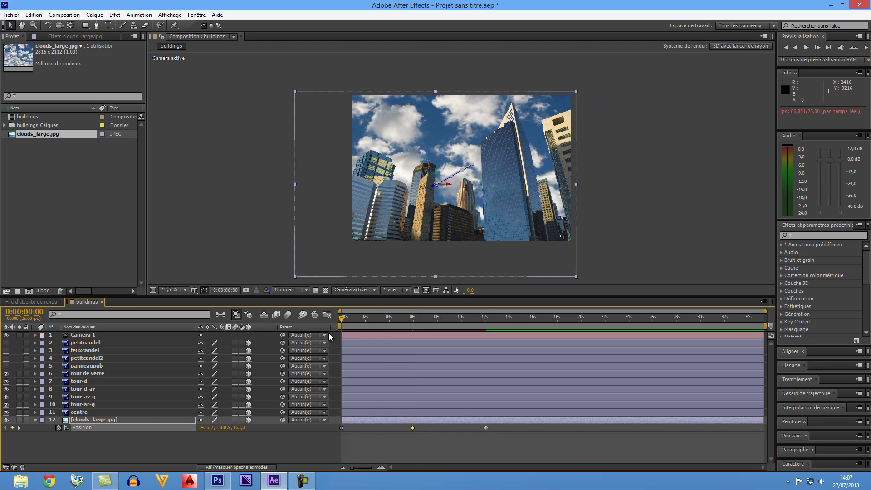
drag(486, 428, 742, 428)
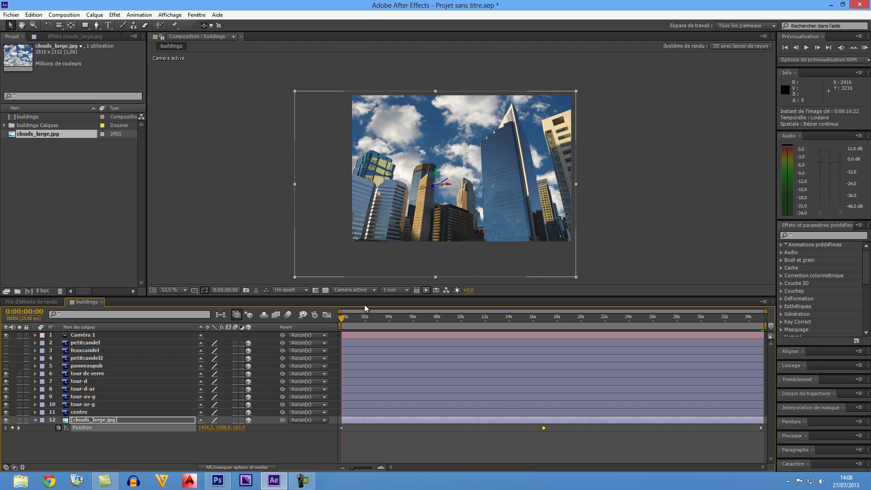
click(808, 48)
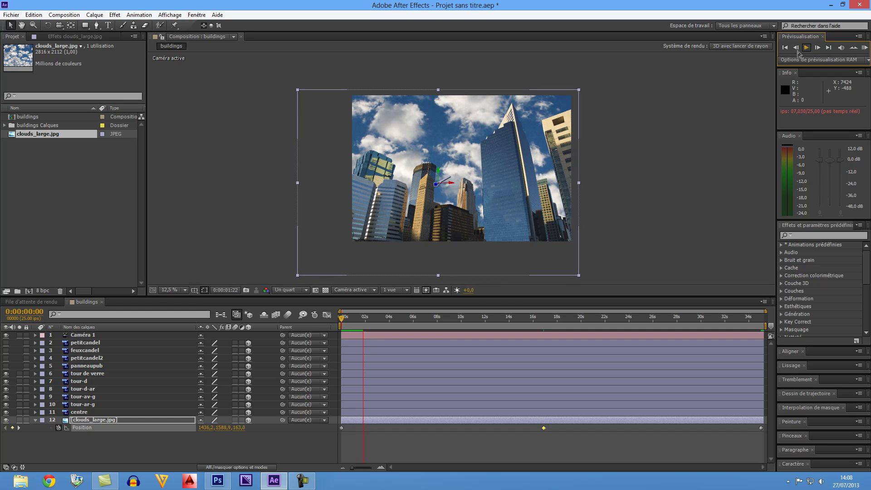
click(544, 431)
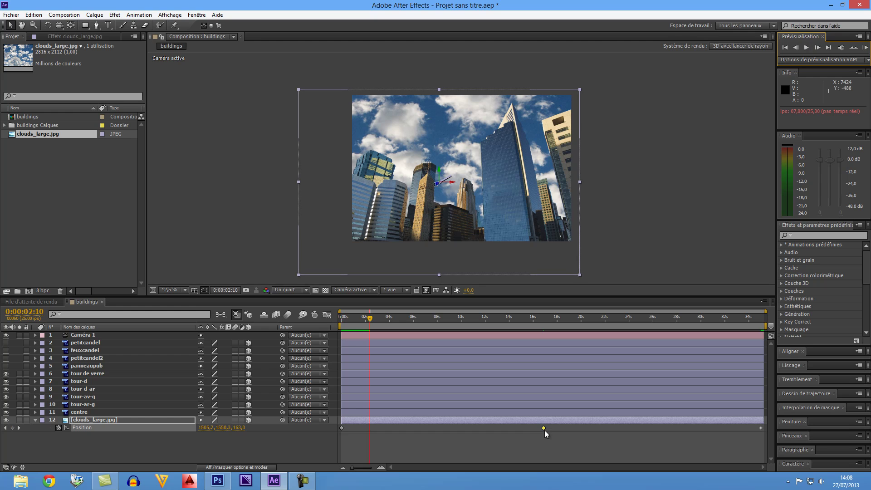
Delete the extra middle keyframe and place the final Position keyframe at about 15 s
key(Delete)
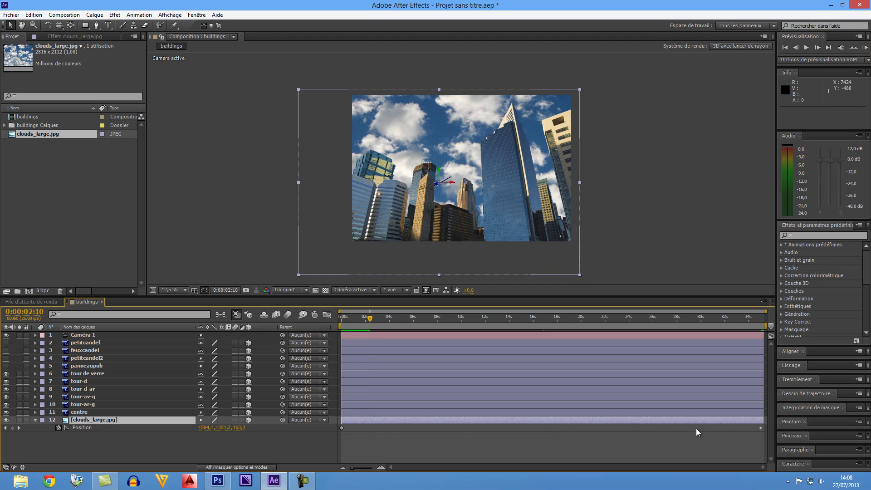
mouse_move(761, 428)
mouse_down()
mouse_move(507, 445)
mouse_move(521, 444)
mouse_up()
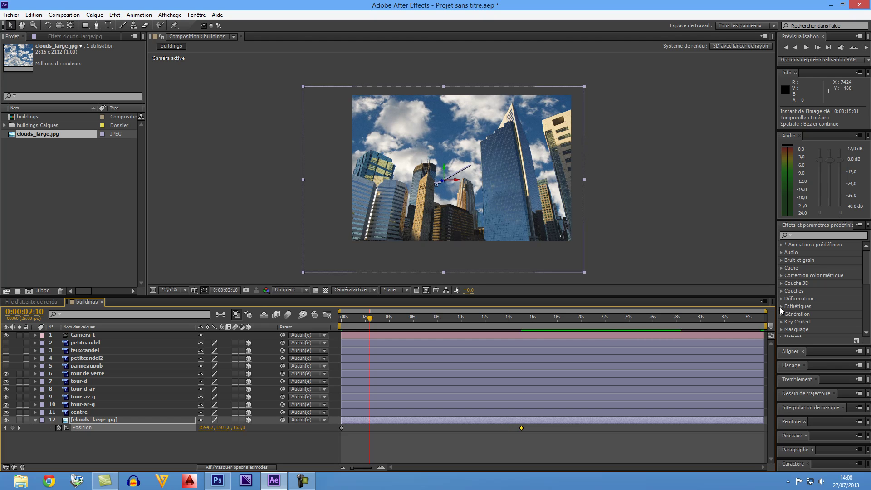
mouse_move(374, 320)
mouse_down()
mouse_move(477, 320)
mouse_move(315, 326)
mouse_up()
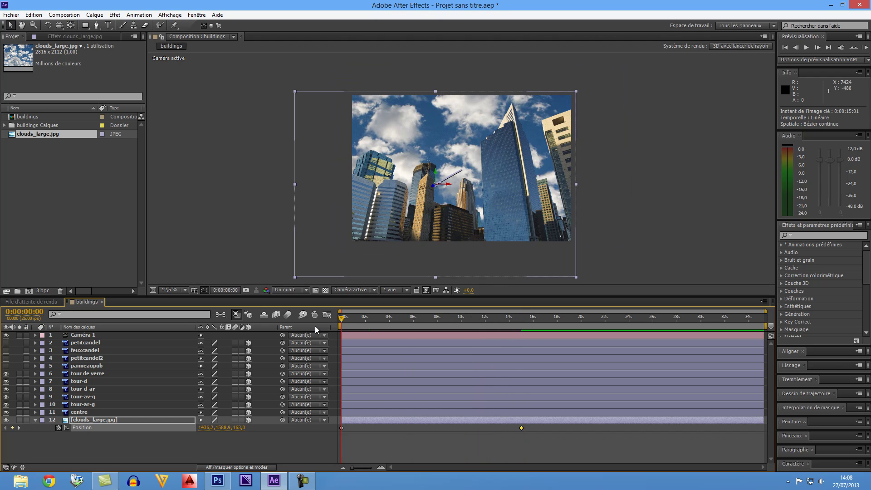
drag(342, 321, 524, 319)
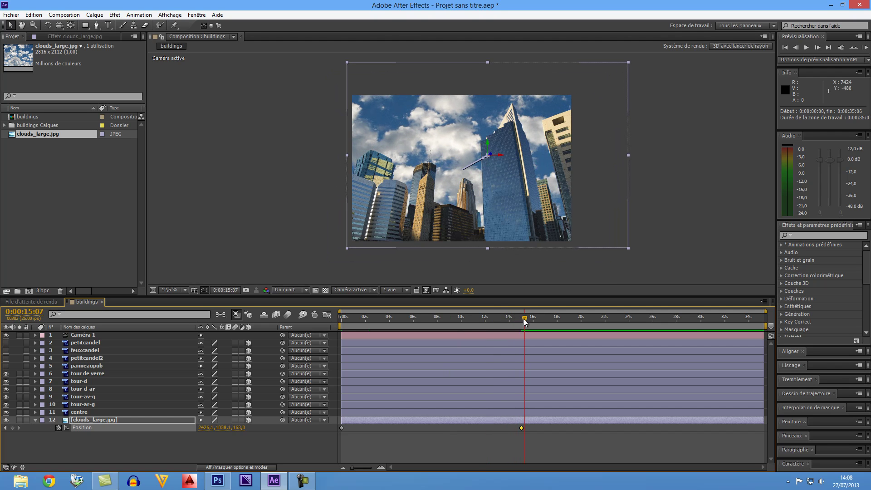
End the work area at 15 s and trim the composition to the work area
key(n)
right_click(505, 327)
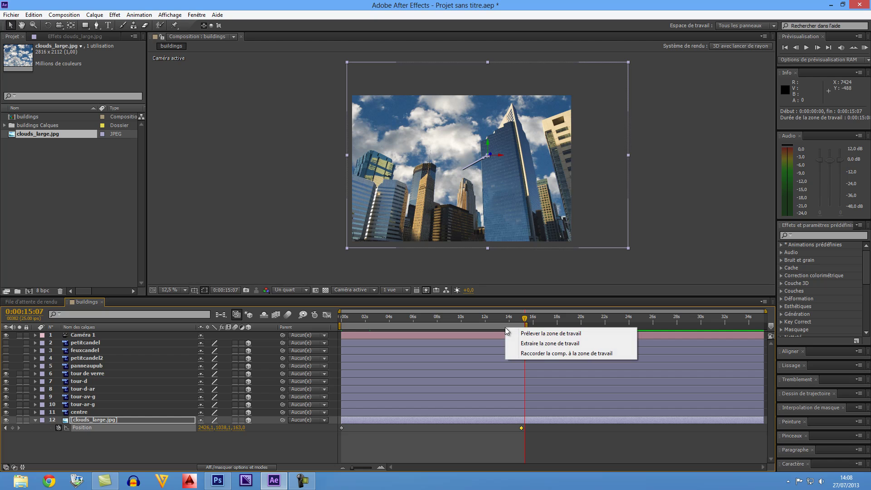
click(529, 353)
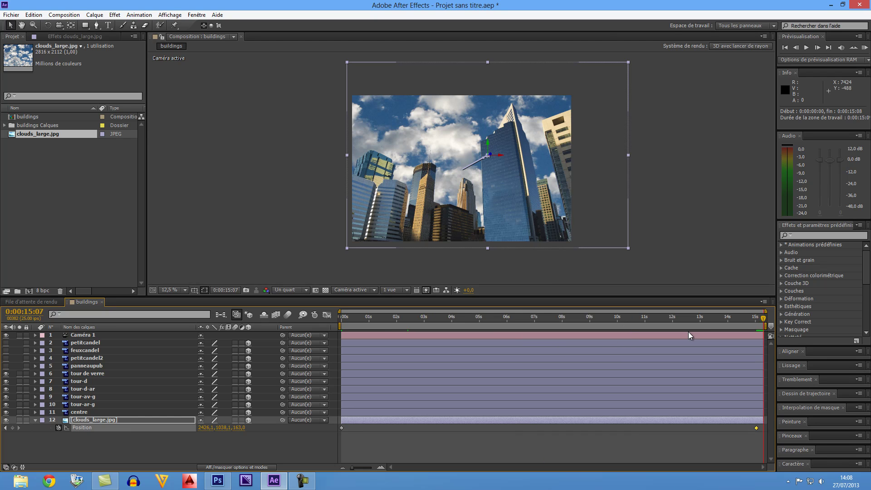
Preview the 15-second comp from the start, then select Caméra 1 and the tour de verre layer
drag(764, 319, 629, 317)
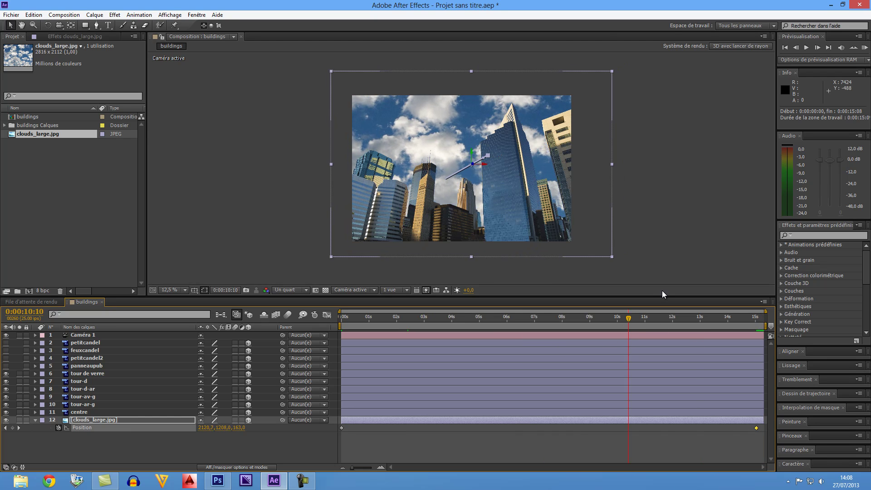
click(785, 47)
click(806, 48)
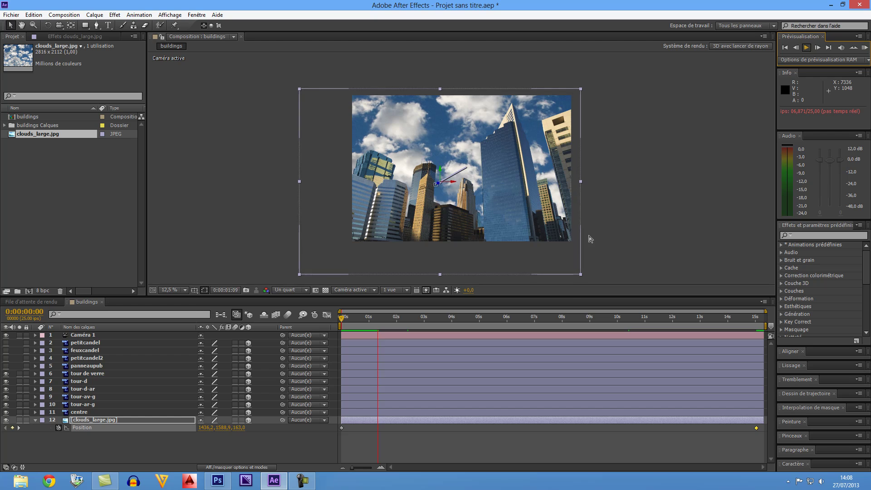
click(710, 268)
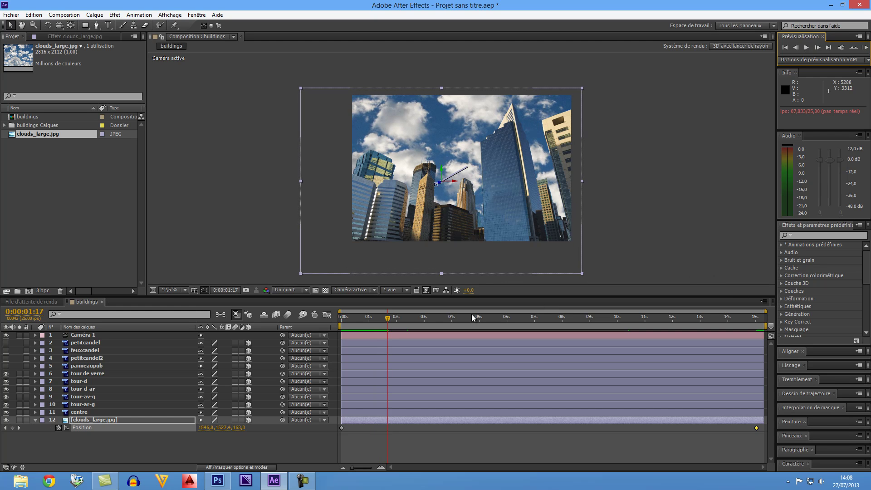
drag(384, 321, 337, 325)
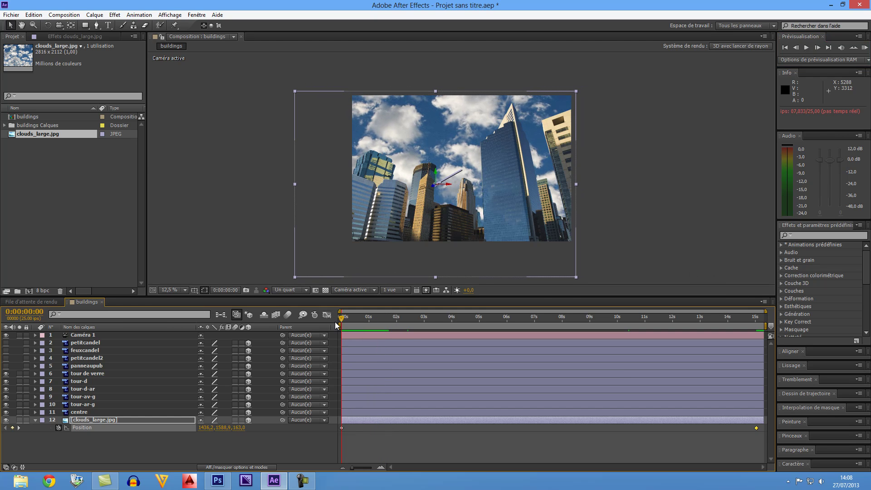
click(79, 335)
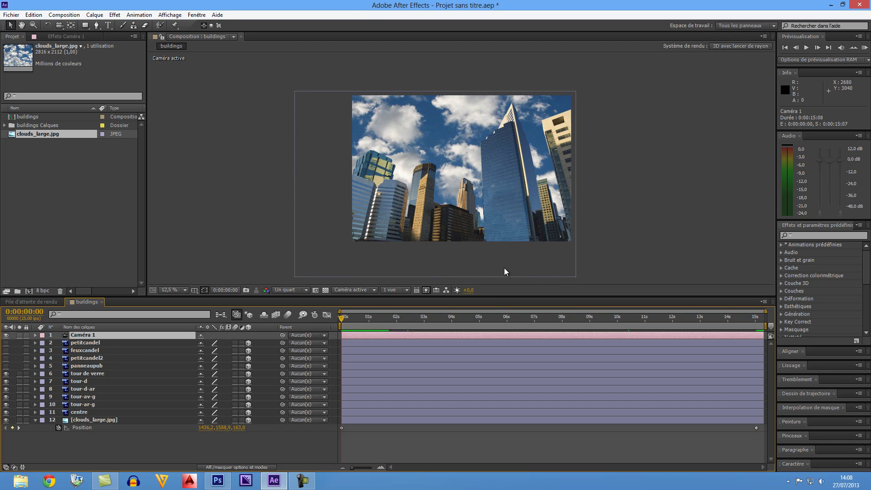
click(510, 216)
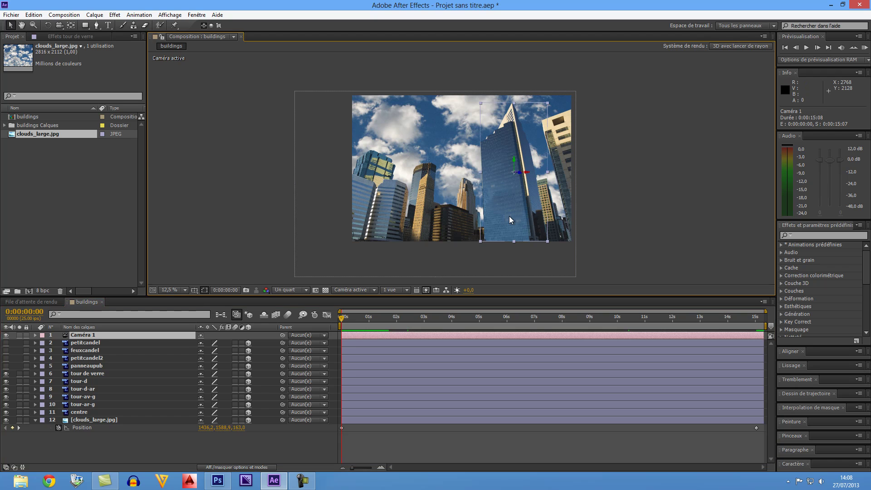
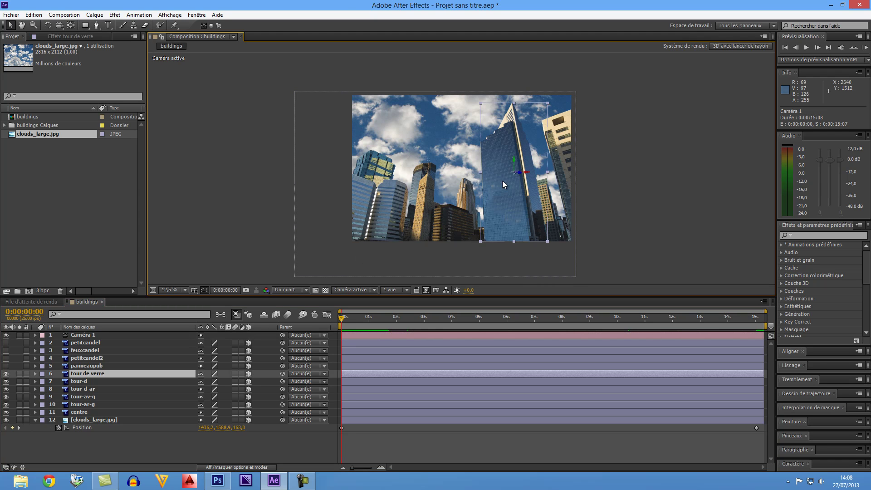
Push 'tour de verre' back along Z, scale it down slightly, then lift it onto the glass tower
mouse_move(520, 172)
mouse_down()
mouse_move(511, 177)
mouse_move(530, 184)
mouse_up()
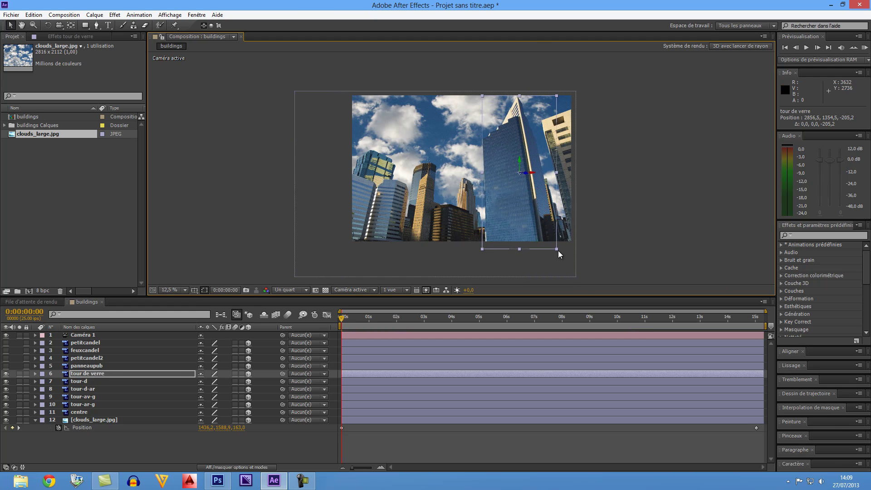
drag(558, 249, 552, 246)
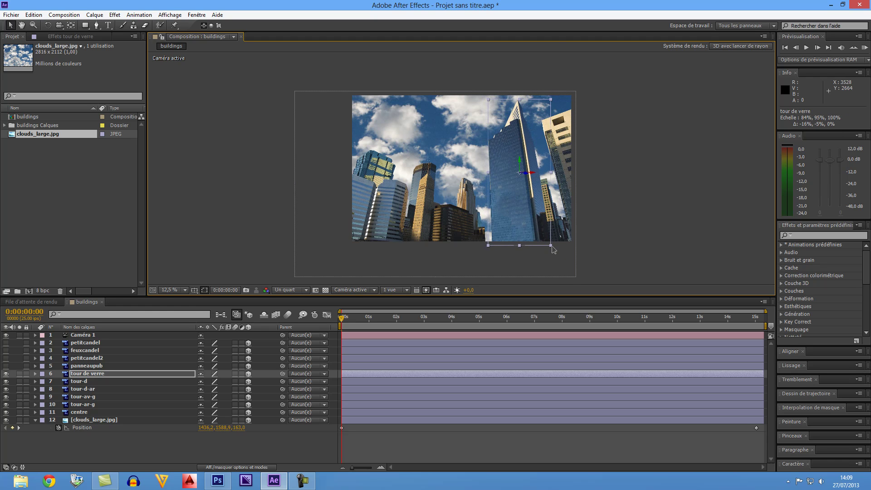
scroll(613, 245, up, 1)
key(h)
drag(467, 160, 436, 171)
key(v)
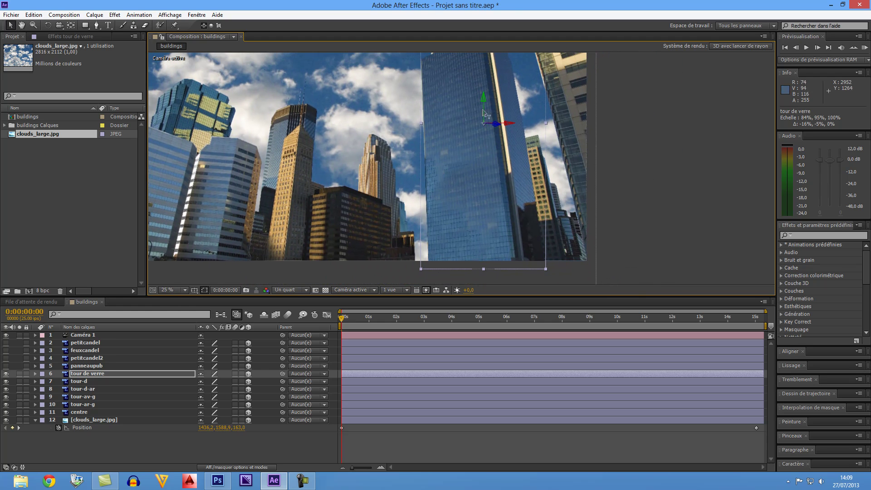
drag(485, 98, 484, 93)
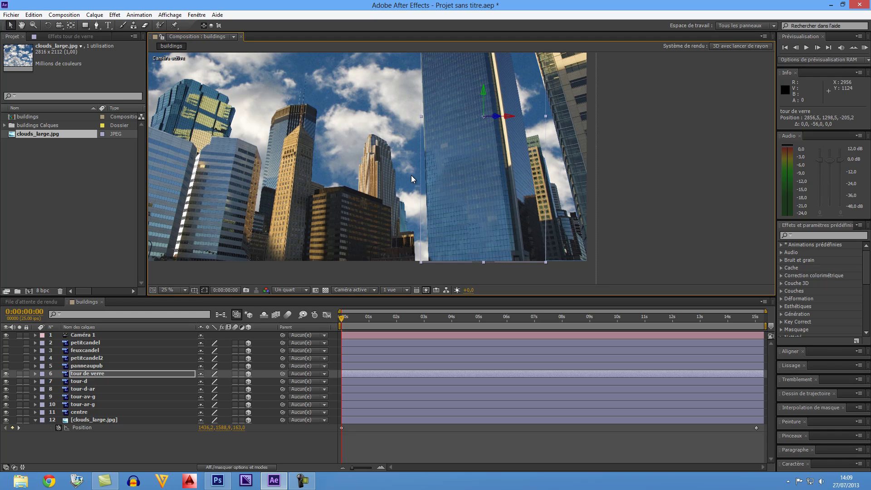
click(377, 212)
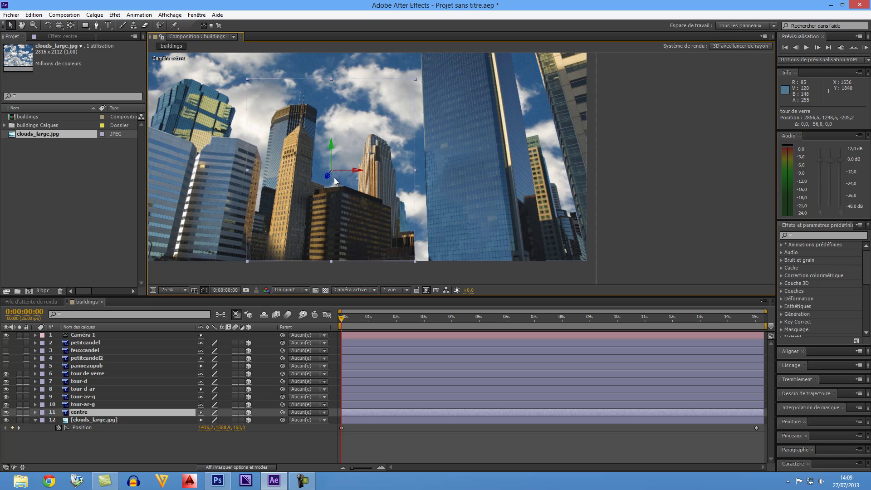
Push the 'centre' layer back in depth and enlarge it to fit its buildings
drag(329, 178, 361, 187)
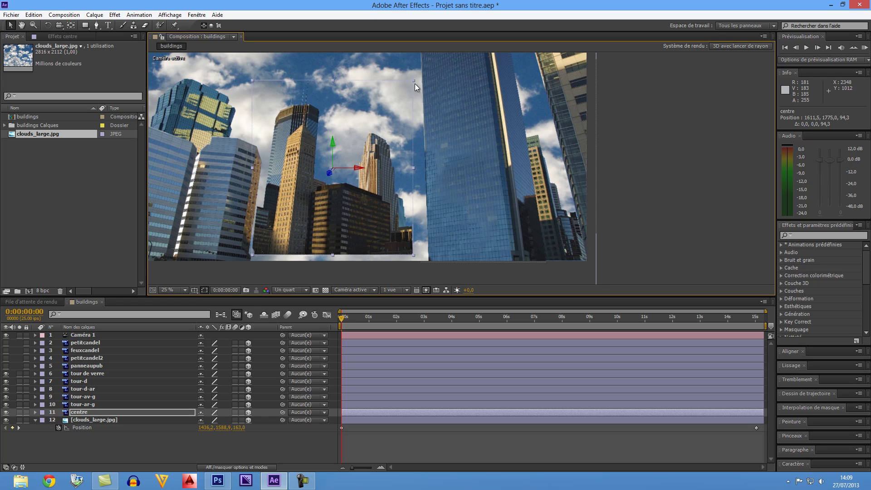
drag(413, 82, 435, 72)
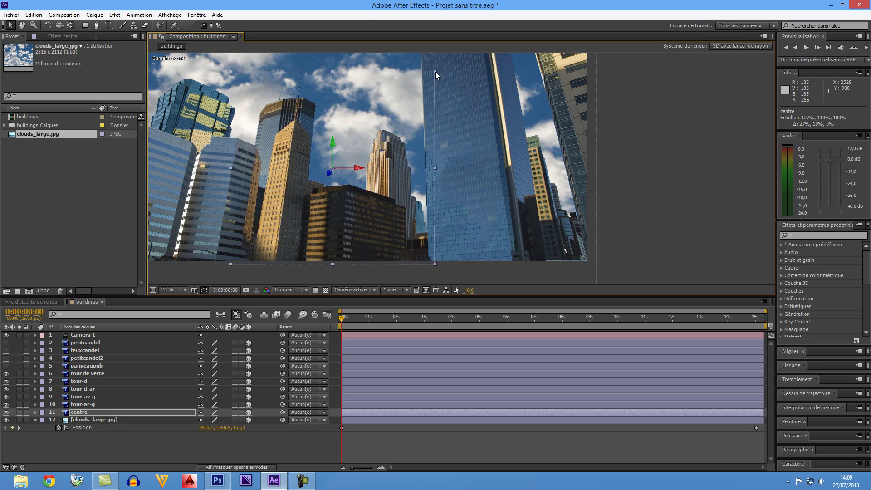
key(h)
drag(389, 154, 474, 154)
key(v)
Push 'tour-ar-g' back in depth and stretch it to 133%, 156%, 100% over its tower
click(280, 123)
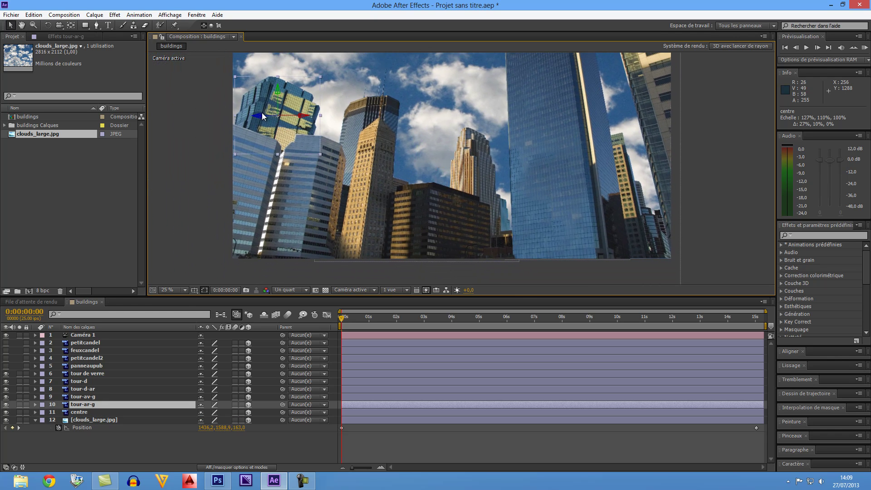
drag(258, 117, 275, 117)
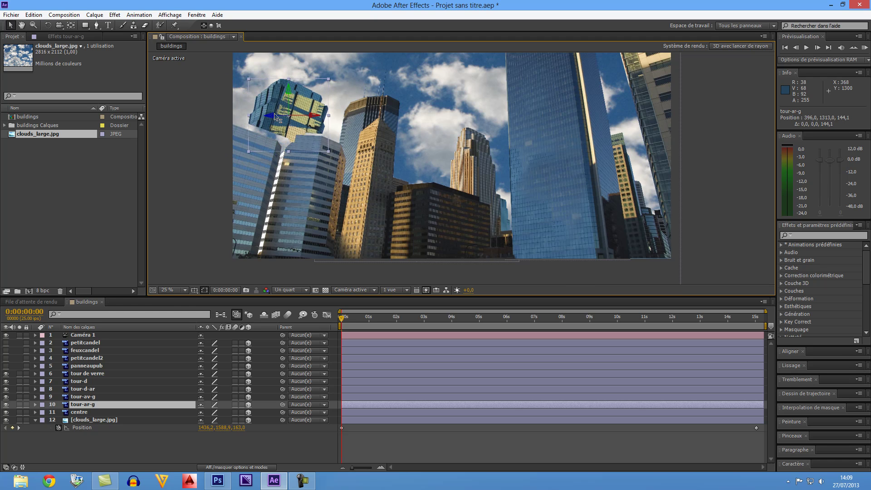
key(Return)
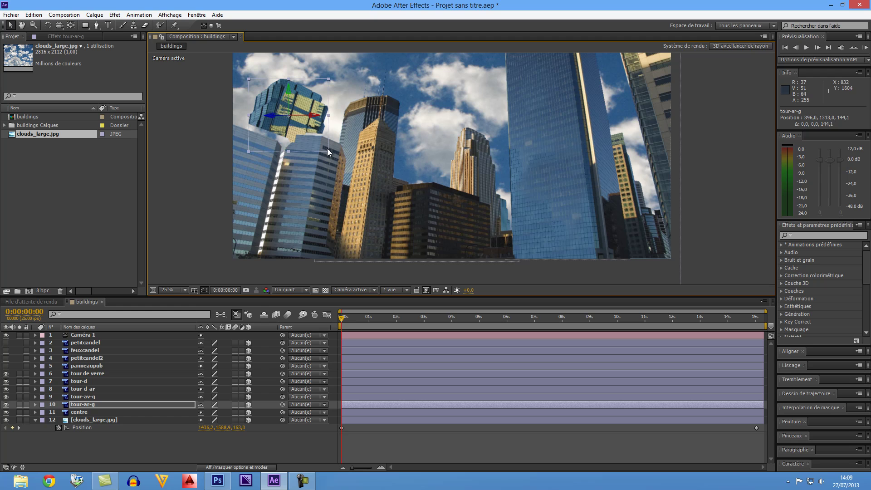
drag(328, 152, 342, 170)
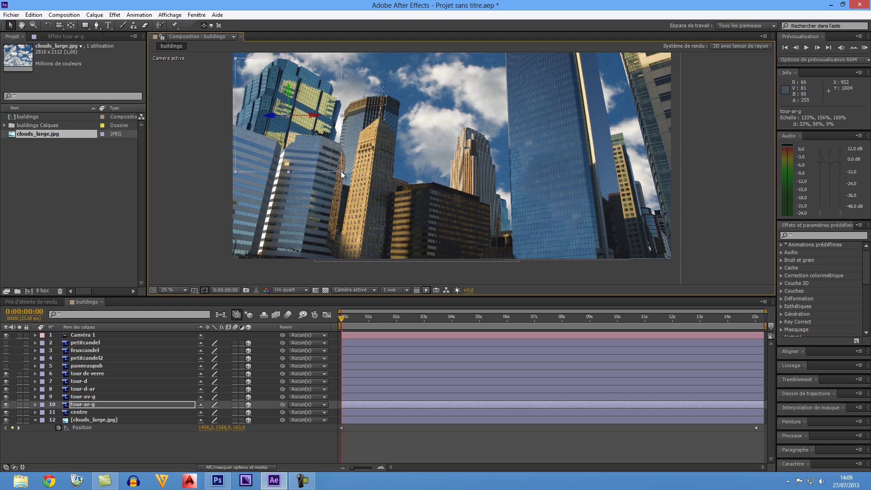
Bring 'tour-av-g' closer along Z and shift it right to 656.5, 1902, -180.8
click(285, 211)
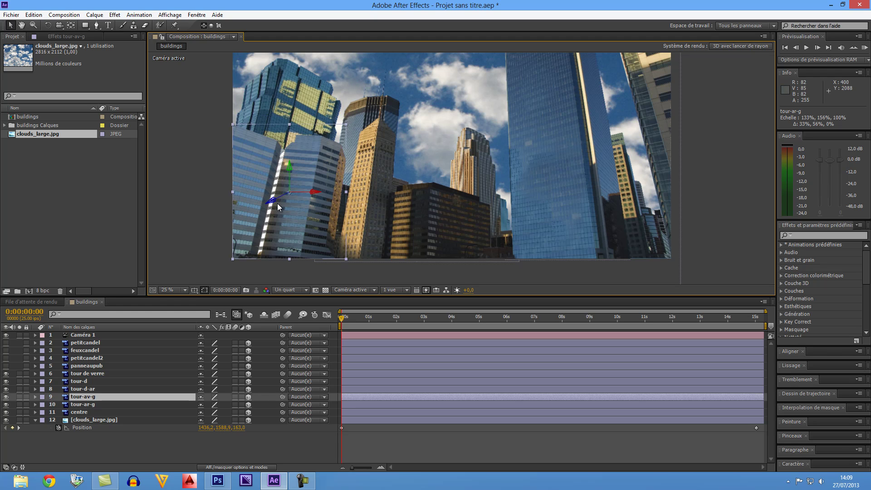
drag(275, 207, 252, 205)
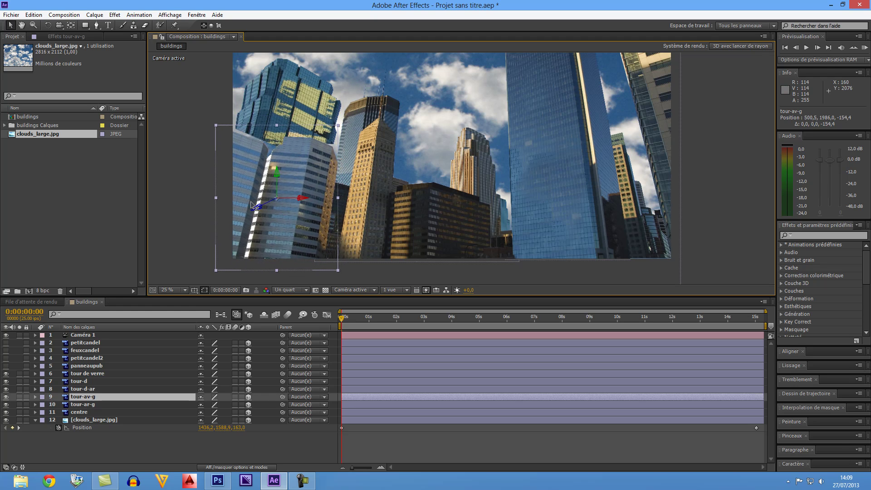
mouse_move(301, 200)
mouse_down()
mouse_move(316, 206)
mouse_move(275, 210)
mouse_move(315, 203)
mouse_move(294, 165)
mouse_up()
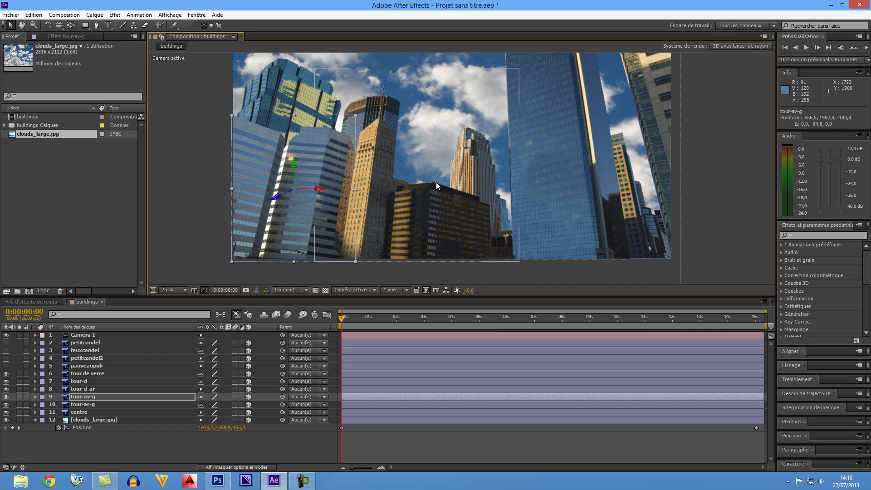
key(h)
mouse_move(479, 169)
mouse_down()
mouse_move(362, 203)
mouse_move(350, 188)
mouse_up()
Move 'tour-d' right and stretch it wider to 137%, 108%, 100% over the right-hand tower
key(v)
click(519, 126)
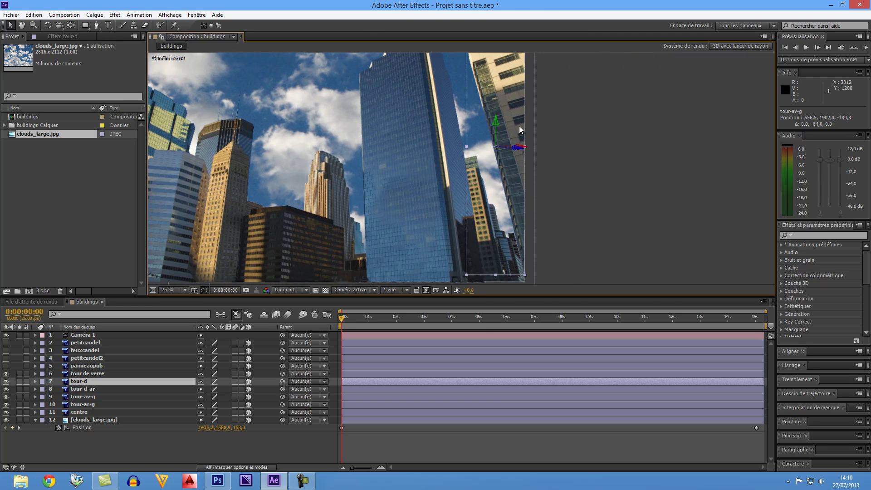
mouse_move(513, 149)
mouse_down()
mouse_move(538, 153)
mouse_move(522, 155)
mouse_up()
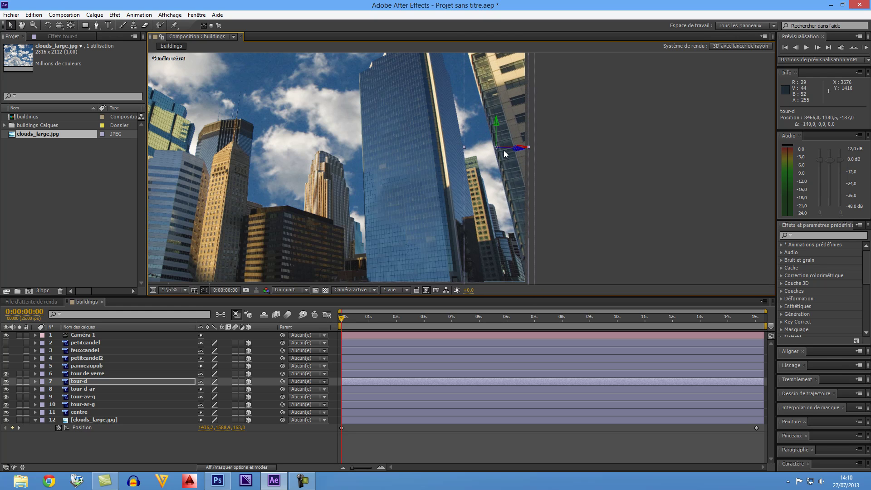
key(comma)
drag(495, 88, 500, 83)
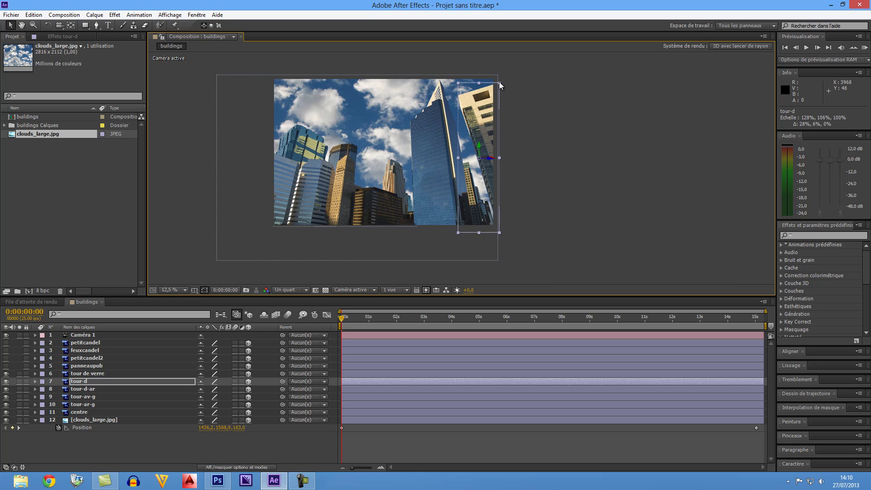
drag(487, 110, 482, 114)
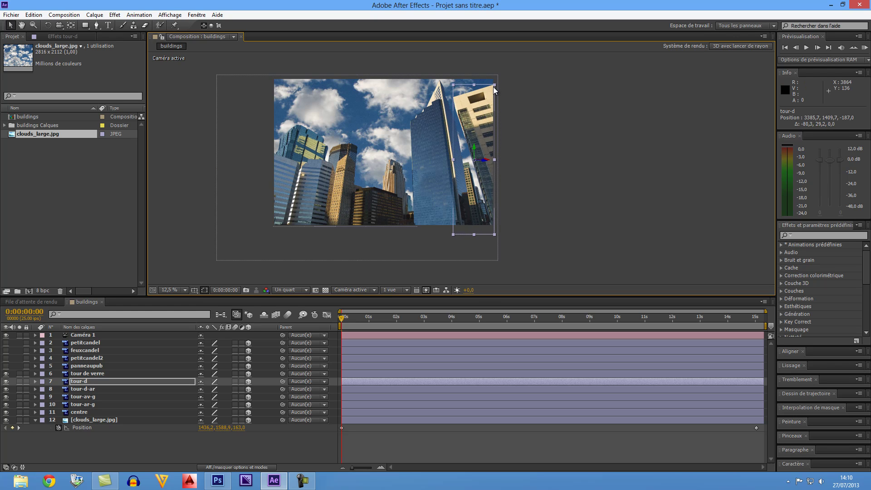
drag(495, 85, 453, 83)
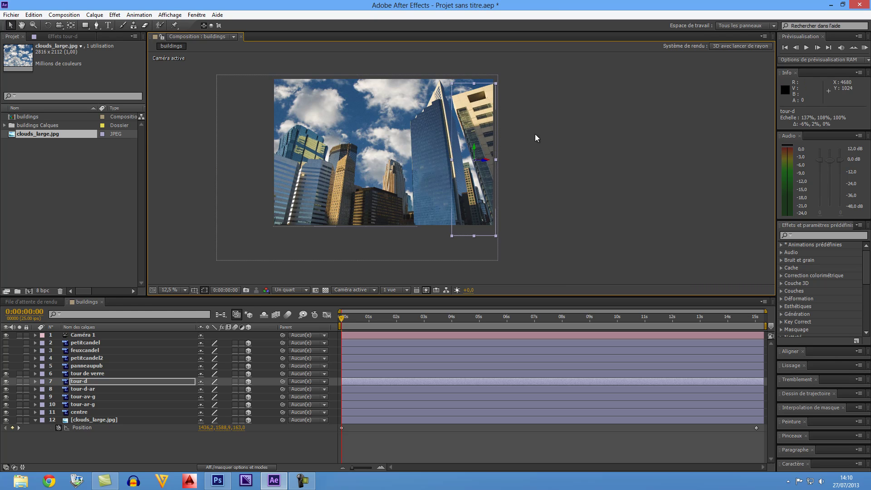
key(period)
key(comma)
Rotate the 'tour-d' layer about 5.8° around its Z axis
click(47, 25)
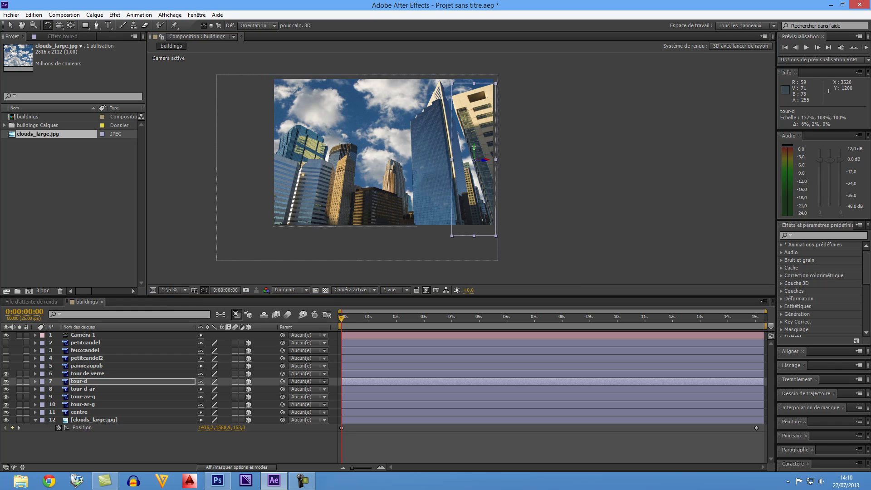
drag(472, 150, 477, 148)
key(ctrl+z)
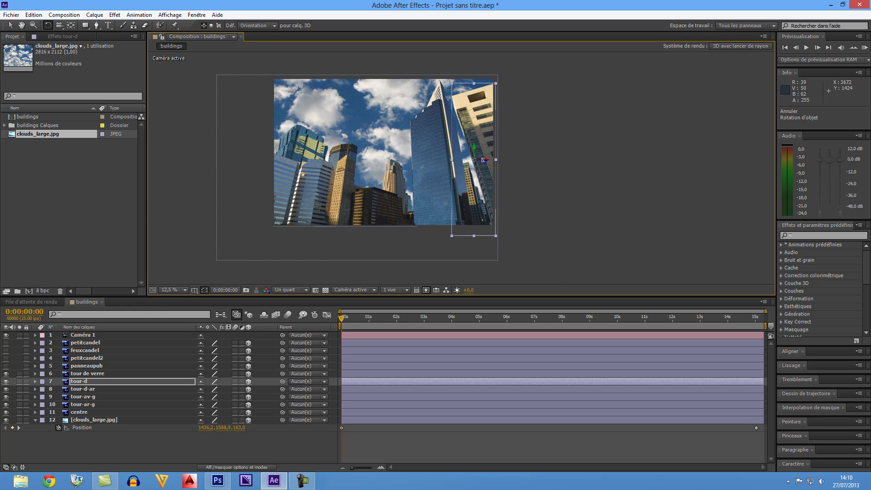
drag(483, 160, 482, 160)
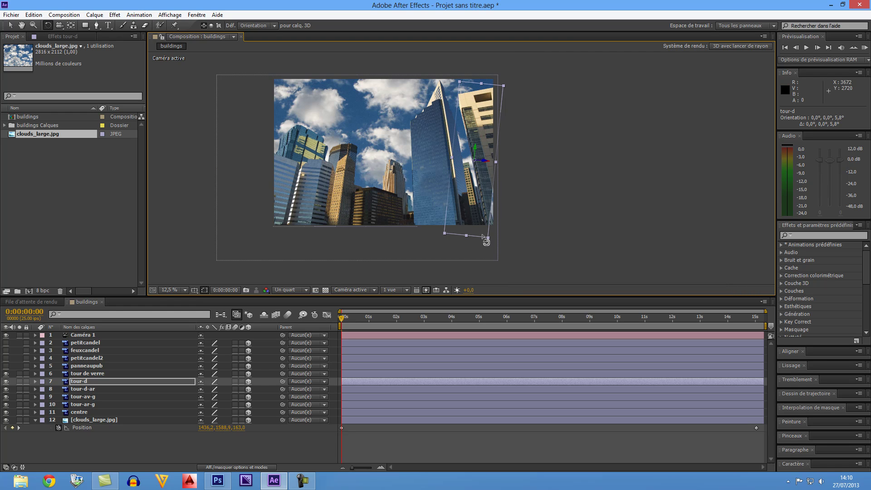
Rescale 'tour-d' to 137%, 108%, 100% and nudge its position over the right-hand tower
click(10, 25)
drag(487, 238, 492, 245)
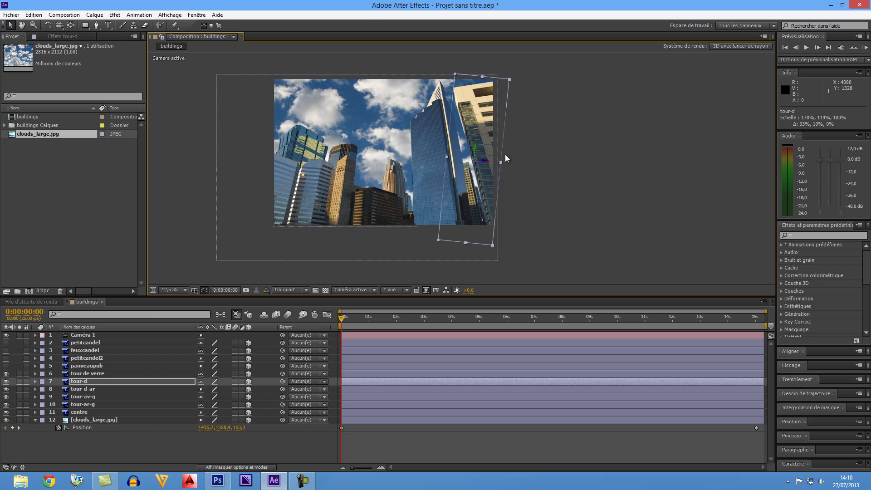
drag(447, 157, 448, 157)
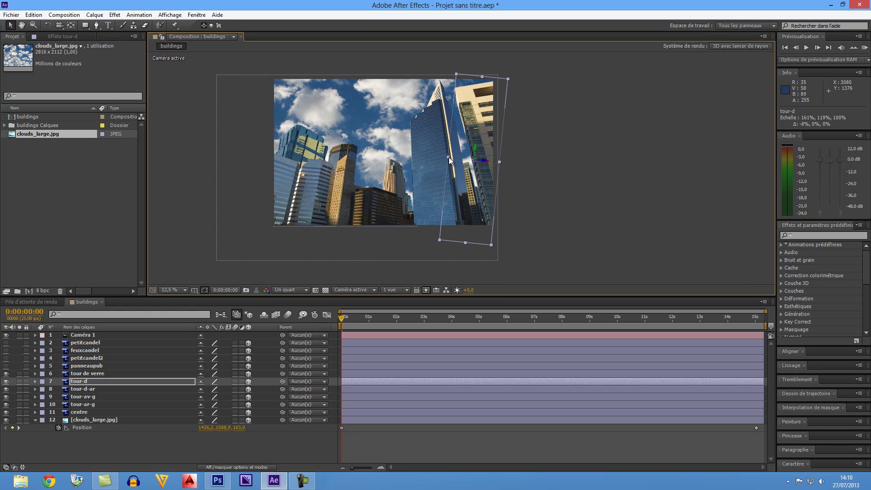
drag(477, 156, 489, 146)
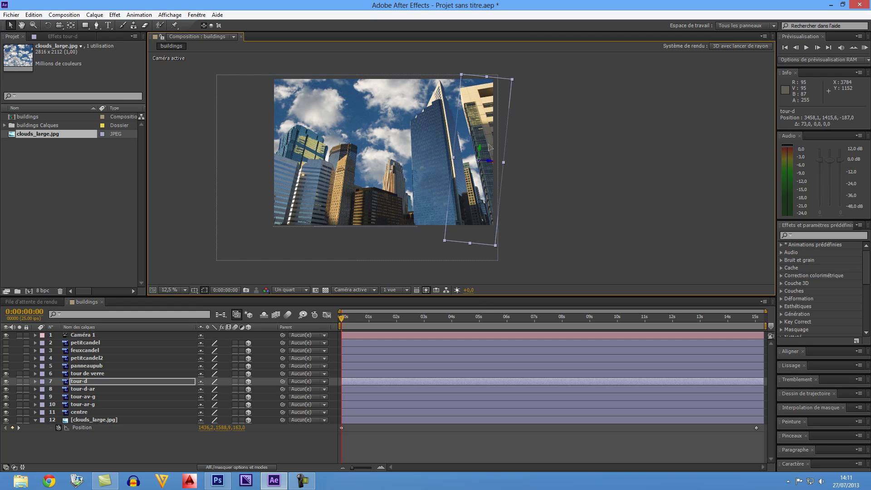
click(525, 200)
click(475, 205)
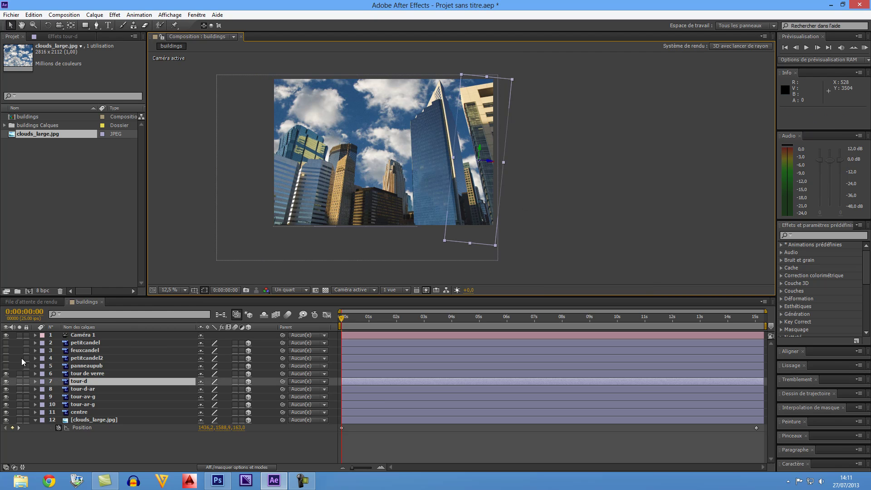
Briefly hide 'tour-d' to check behind it, then turn on the 'tour-d-ar' layer
click(6, 381)
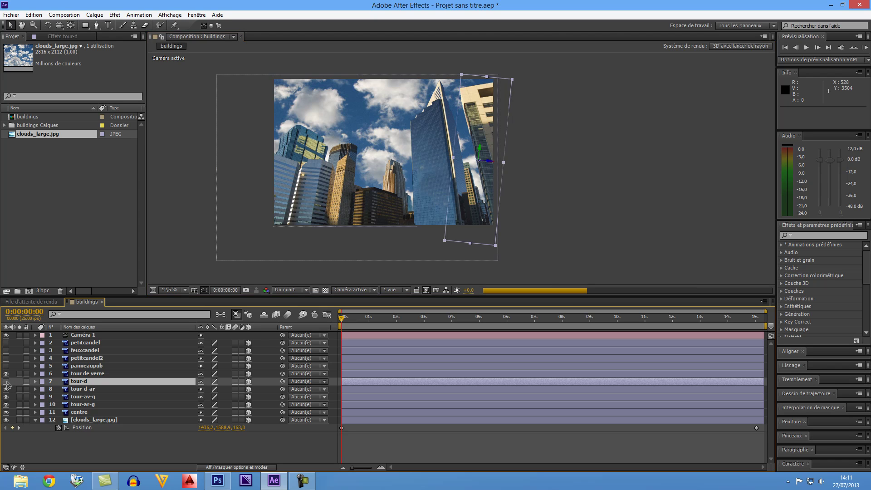
click(6, 381)
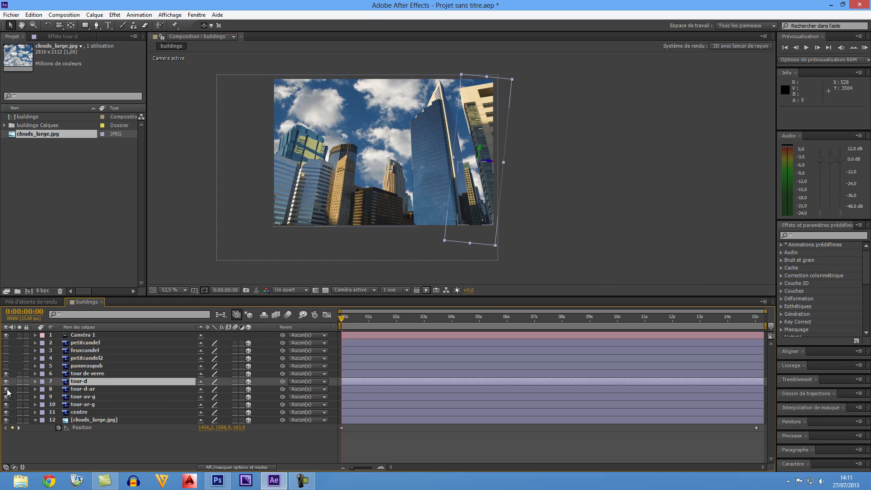
click(7, 390)
Scale 'tour-d-ar' to 121%, 110%, 100% and position it at 3666, 2053, 113
click(6, 390)
click(90, 390)
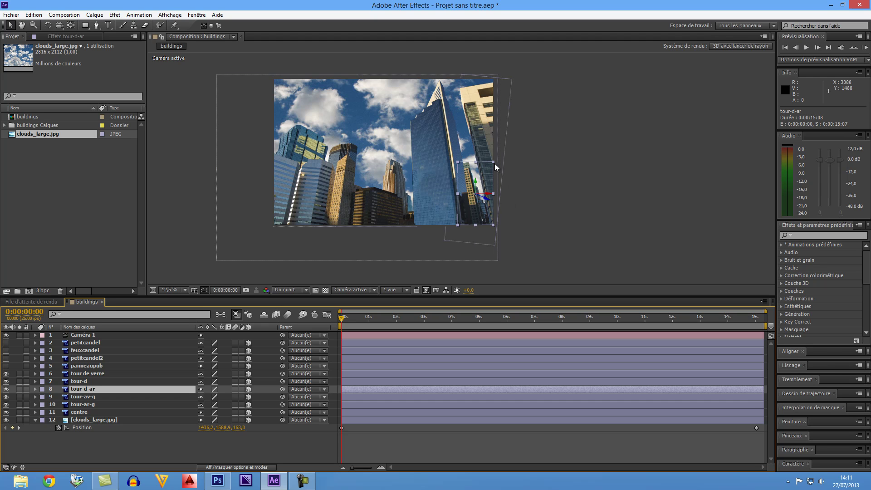
drag(494, 162, 497, 159)
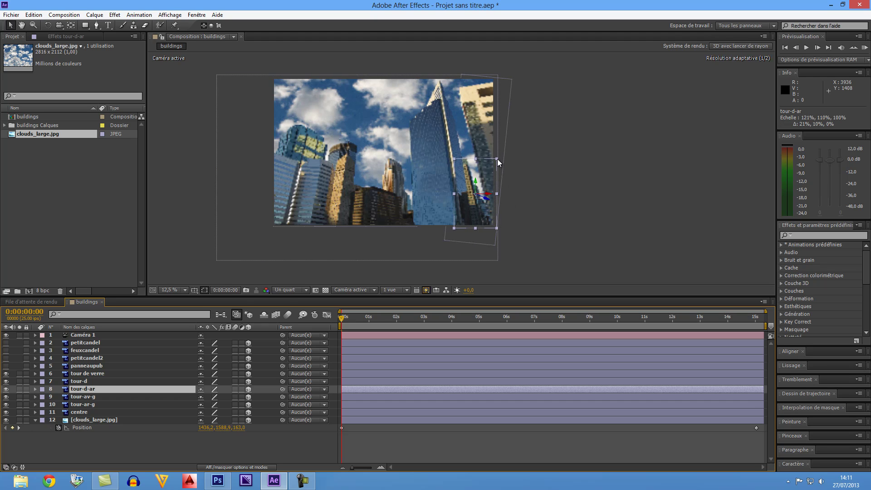
drag(488, 200, 494, 195)
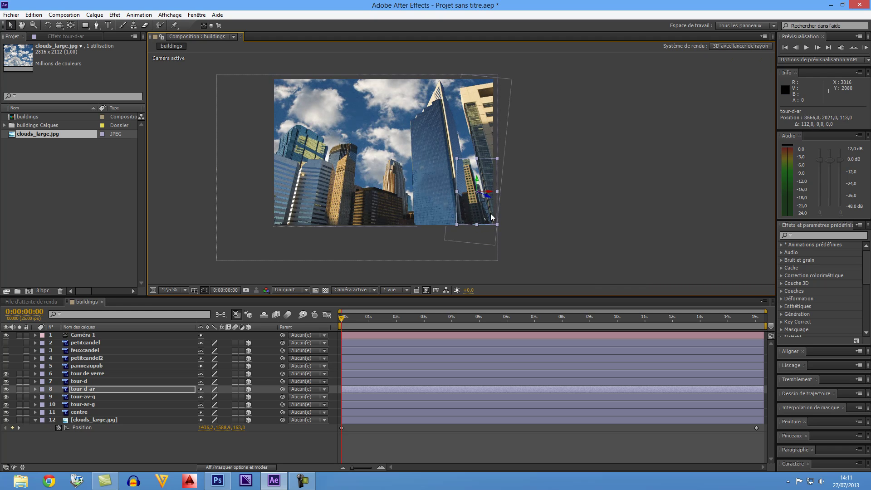
drag(481, 188, 448, 186)
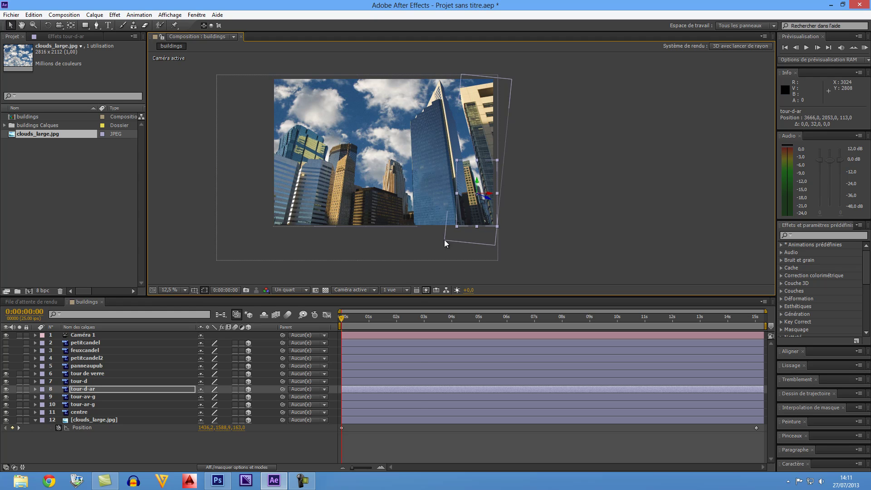
click(357, 290)
Switch the viewer to the Top view at 25% to see the whole layer layout
click(376, 392)
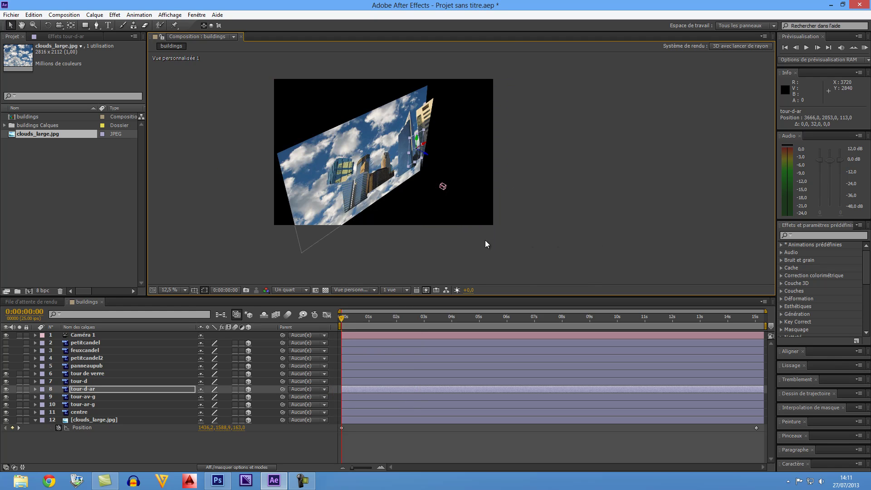
key(period)
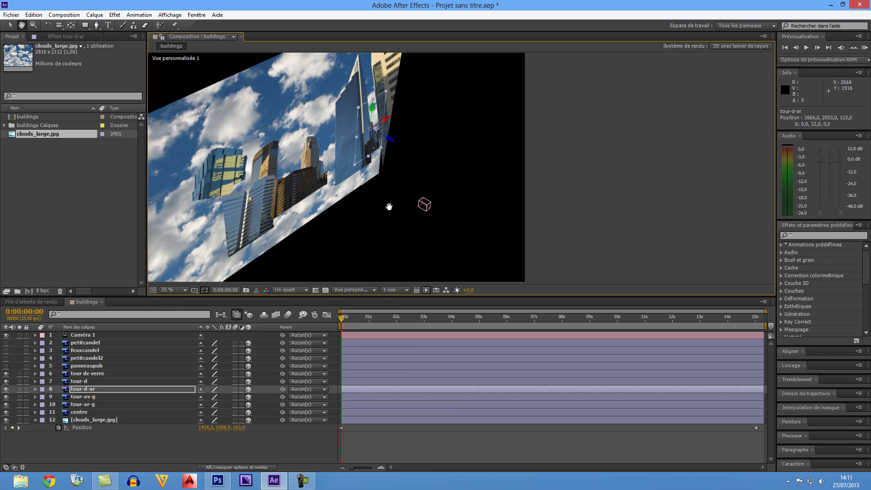
drag(389, 207, 484, 205)
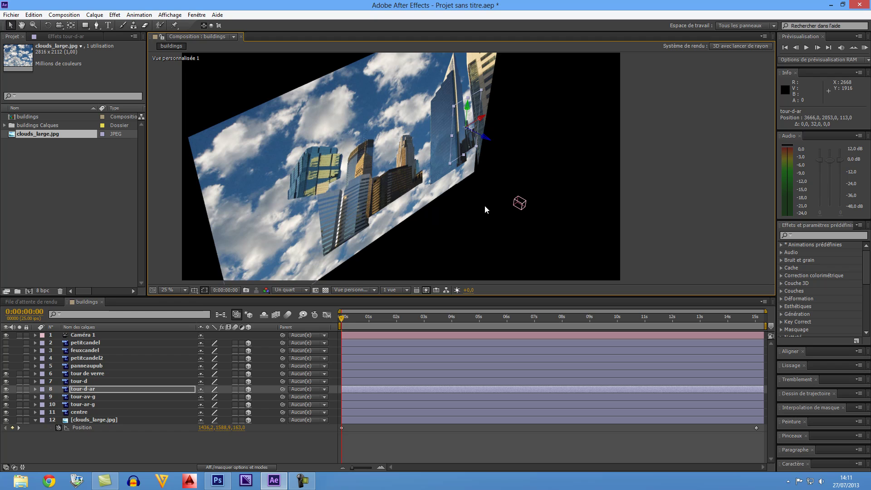
click(362, 289)
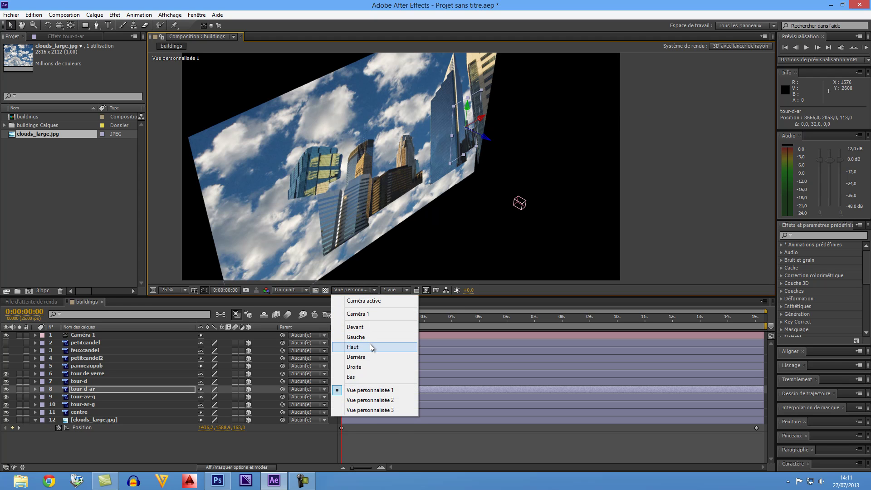
click(370, 347)
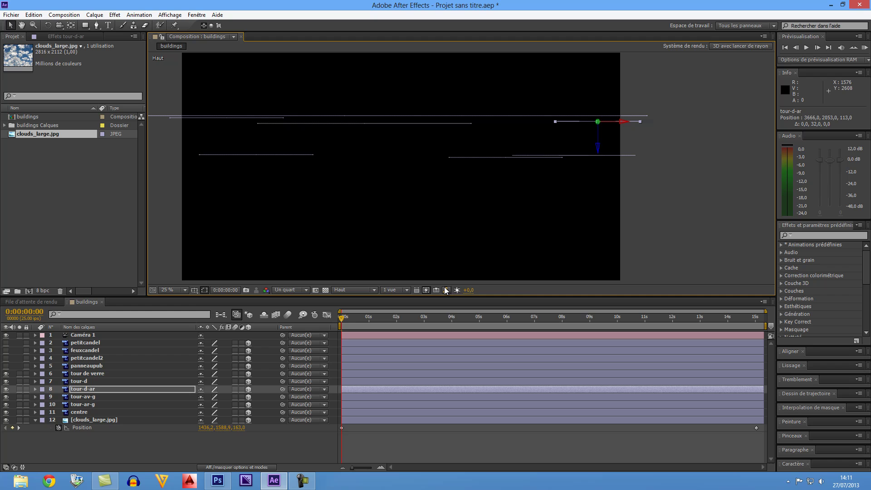
Move 'tour-d' along its depth axis and check the result through the Active Camera
click(589, 156)
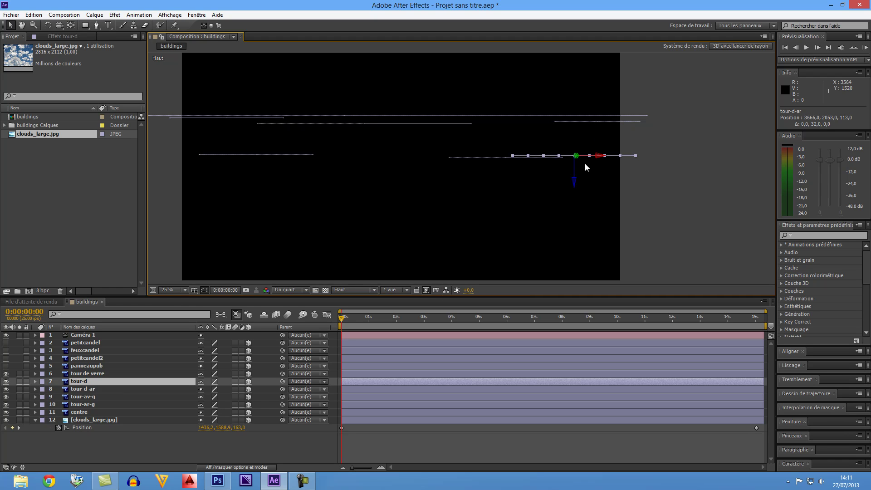
drag(576, 183, 575, 180)
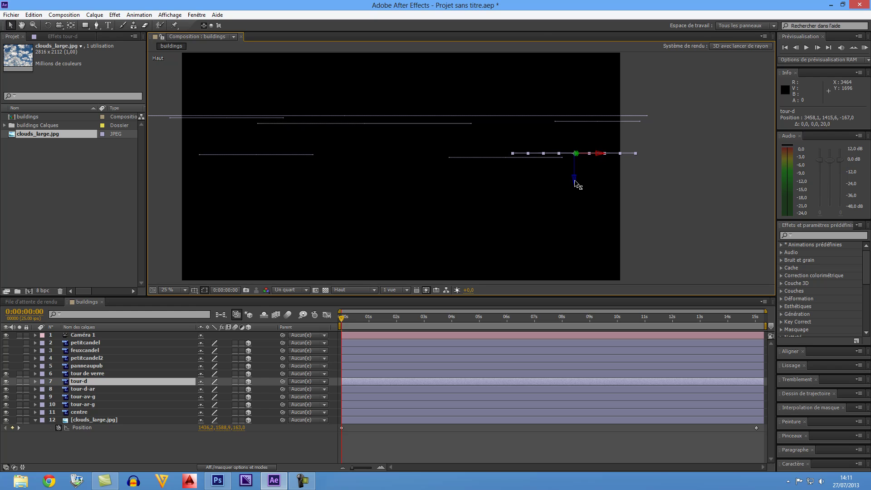
key(Return)
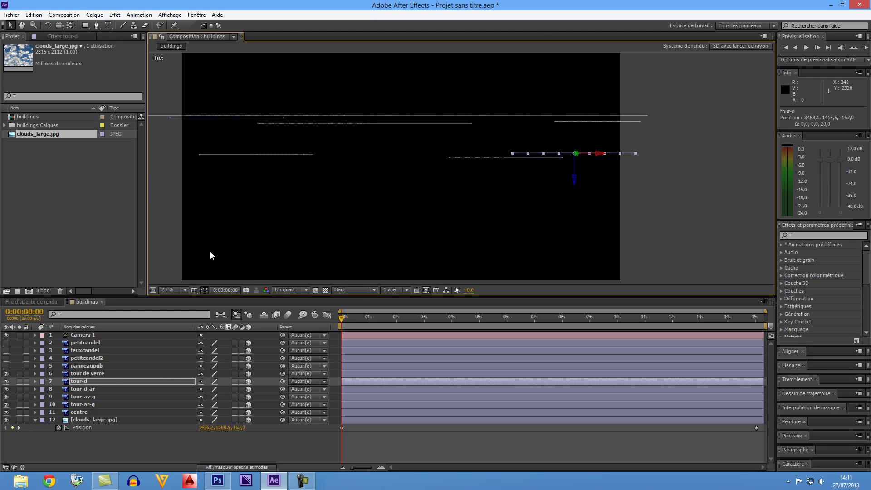
click(356, 293)
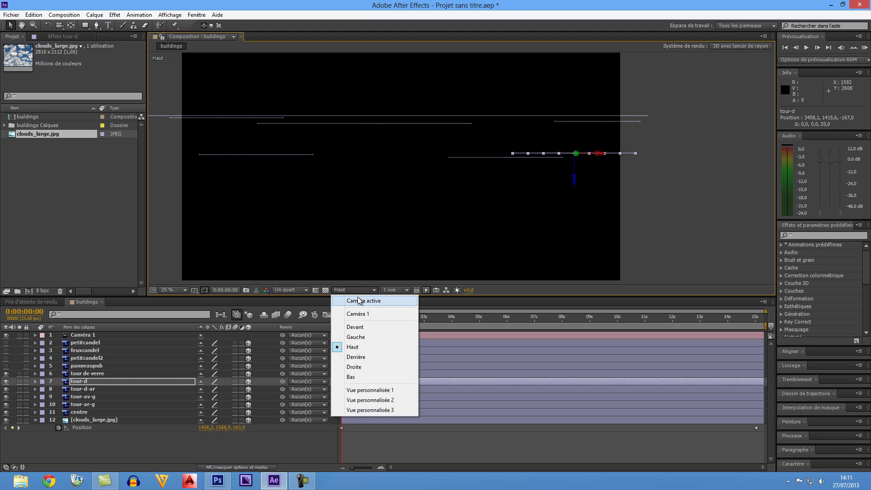
click(363, 302)
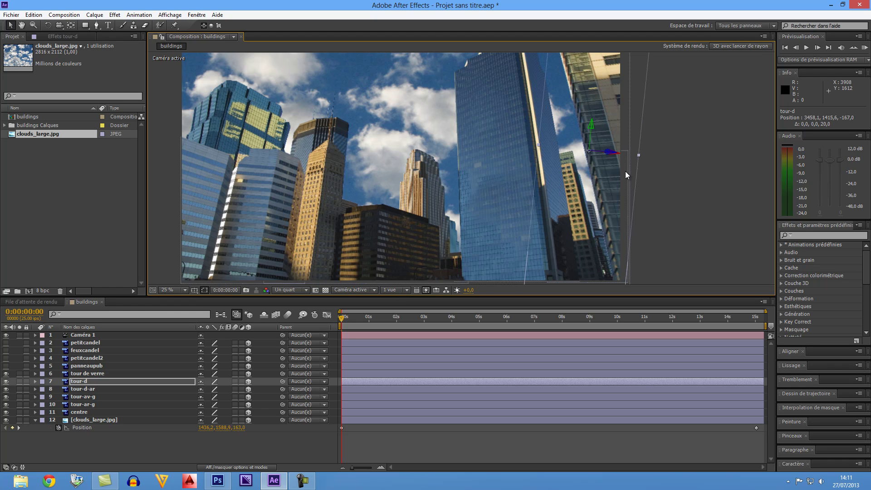
click(375, 290)
click(365, 347)
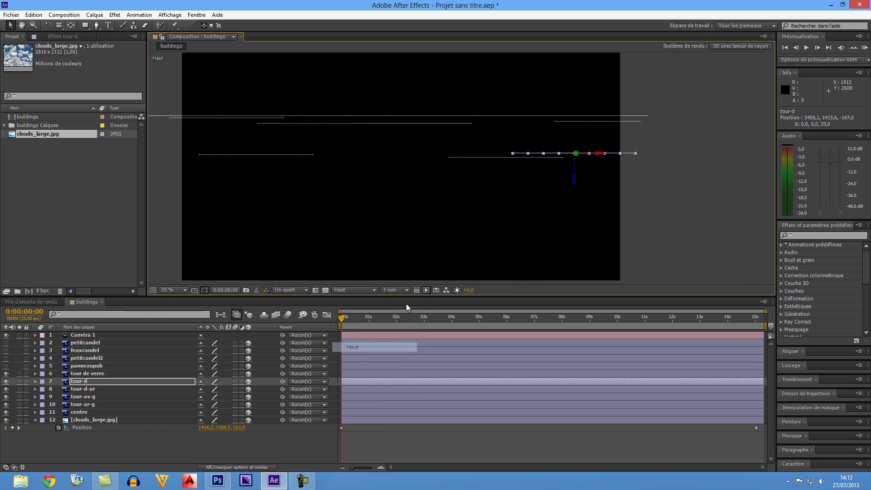
Shift 'tour-ar-g', 'centre' and 'tour de verre' in depth, 'tour de verre' ending at 2856.5, 1298.5, -237.2
click(236, 118)
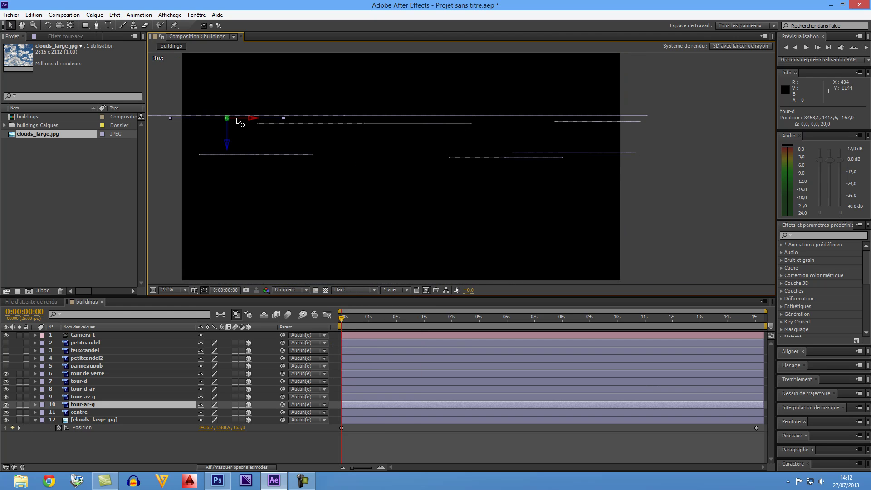
drag(229, 143, 229, 144)
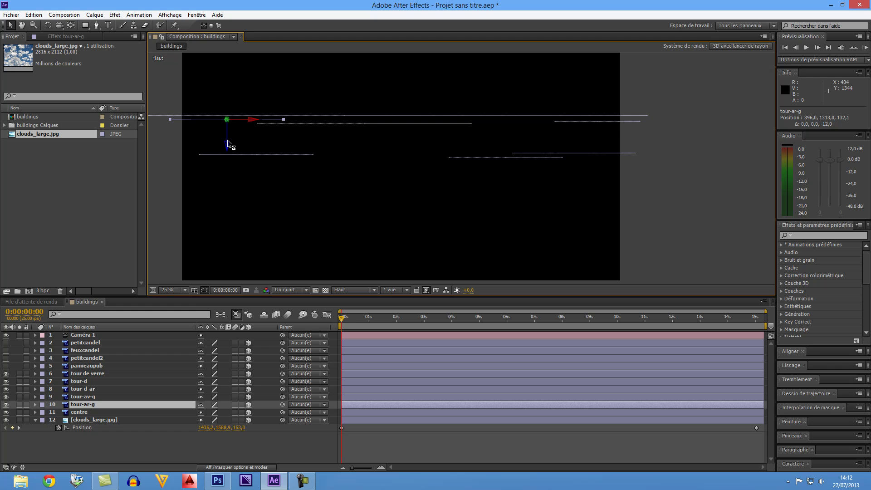
click(348, 124)
drag(367, 152, 366, 162)
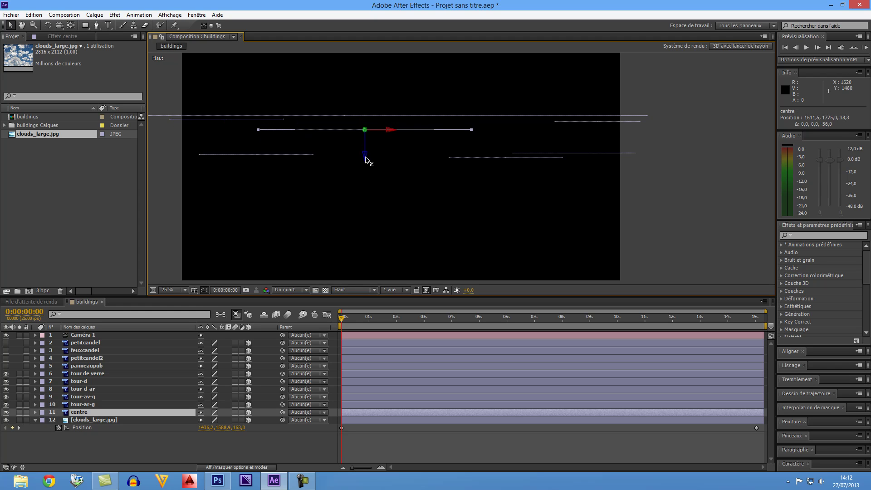
click(538, 159)
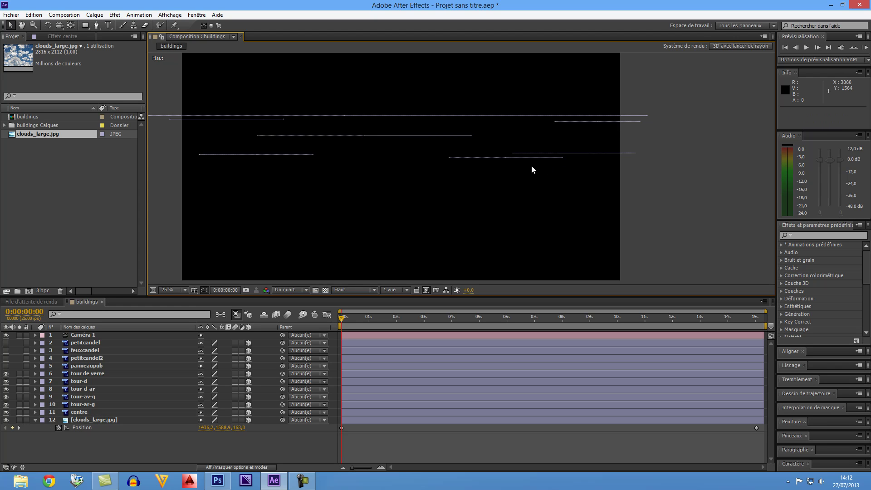
click(508, 159)
drag(507, 181, 507, 185)
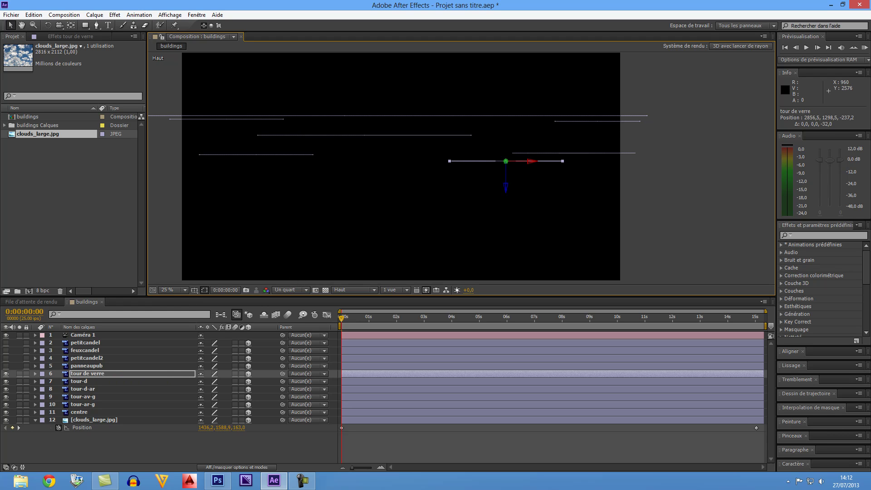
click(371, 291)
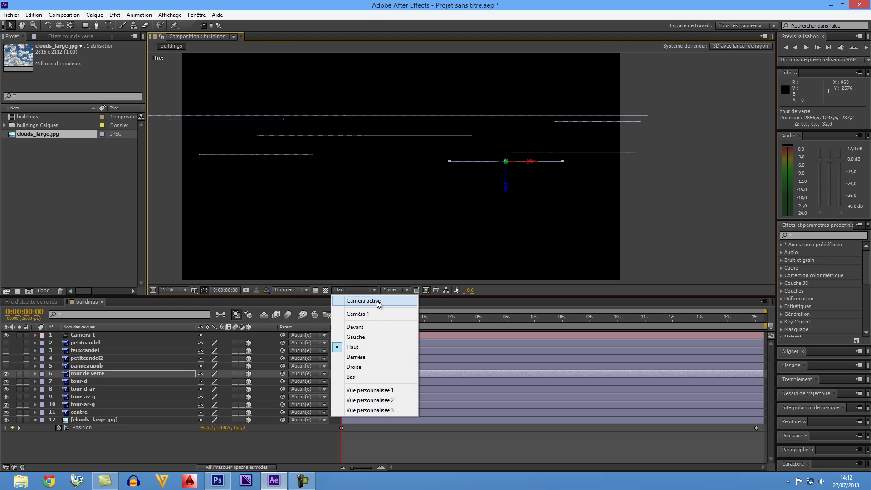
Show 'feuxcandel', bring it toward the camera, scale to 99% and raise it to 2518, 1631, -456.9
click(376, 301)
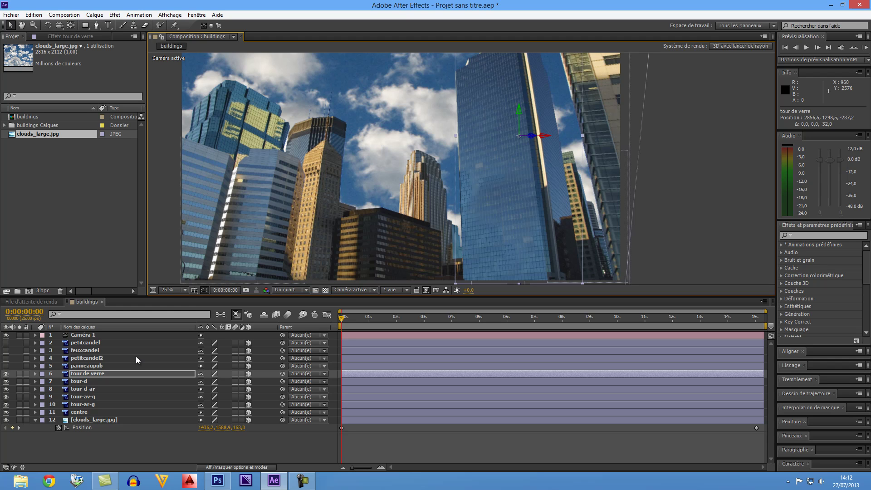
click(90, 350)
click(6, 350)
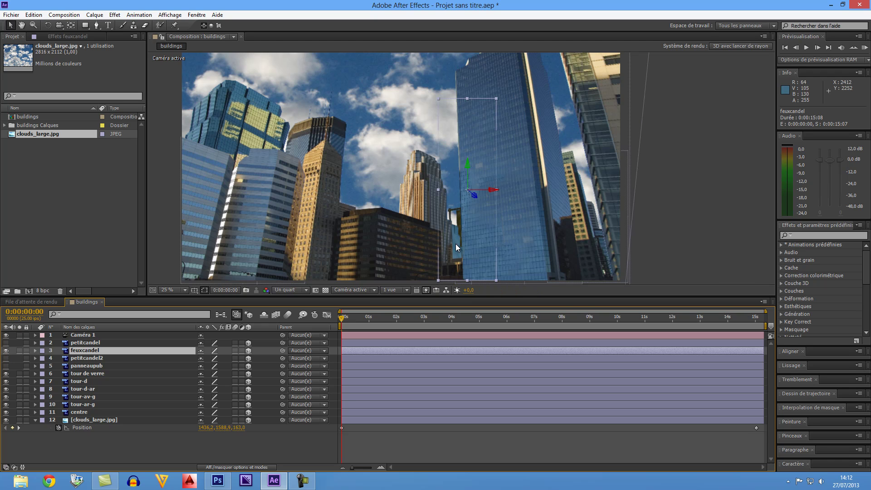
drag(473, 204, 533, 206)
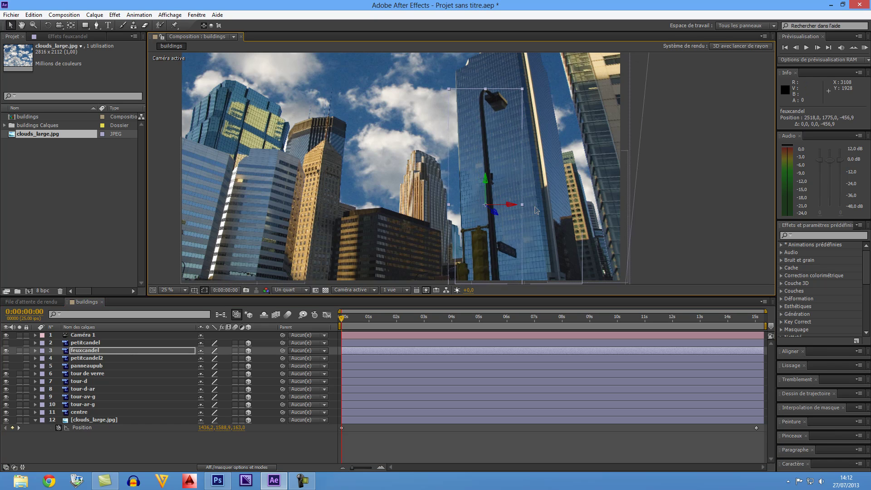
key(alt+KP_Subtract)
key(comma)
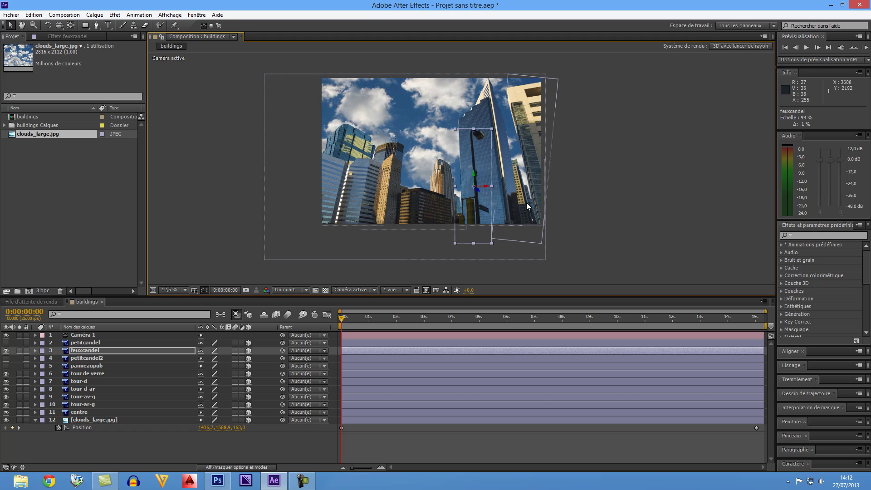
mouse_move(479, 177)
mouse_down()
mouse_move(477, 159)
mouse_move(482, 167)
mouse_up()
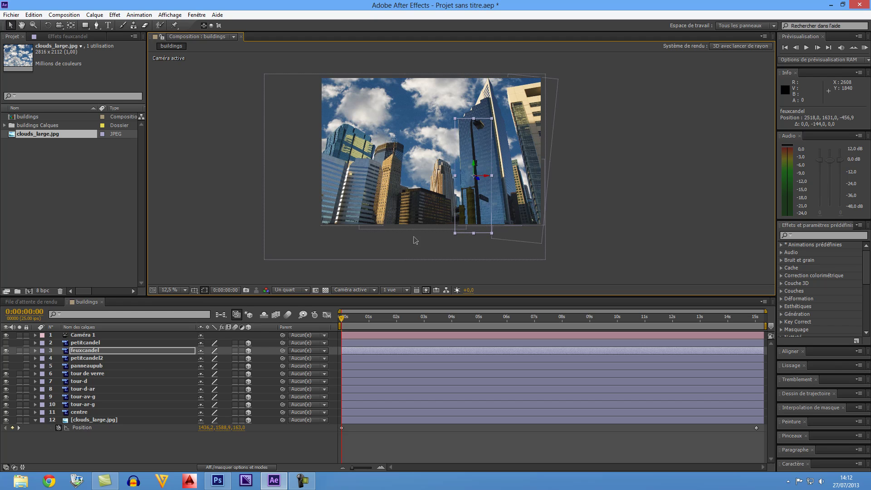
click(74, 359)
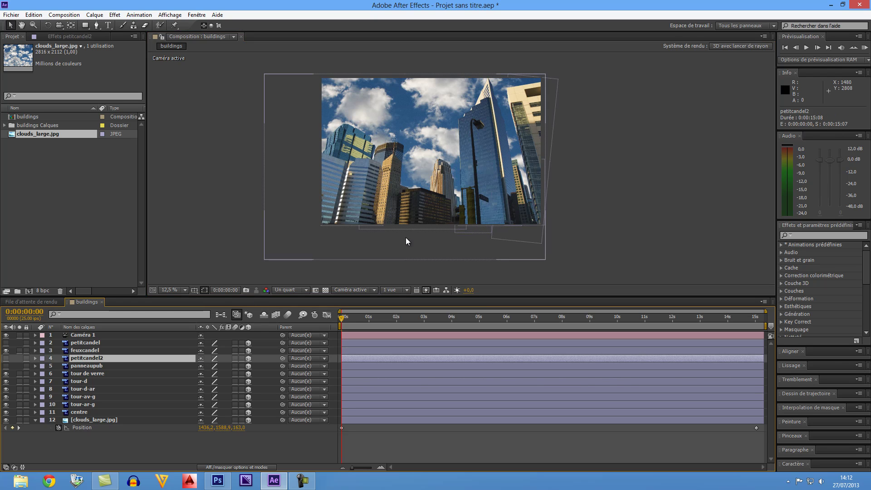
Hide 'panneaupub' and move 'petitcandel2' closer and higher, to 1305, 2083.5, -641.6
click(6, 365)
mouse_move(369, 222)
mouse_down()
mouse_move(387, 224)
mouse_move(356, 239)
mouse_up()
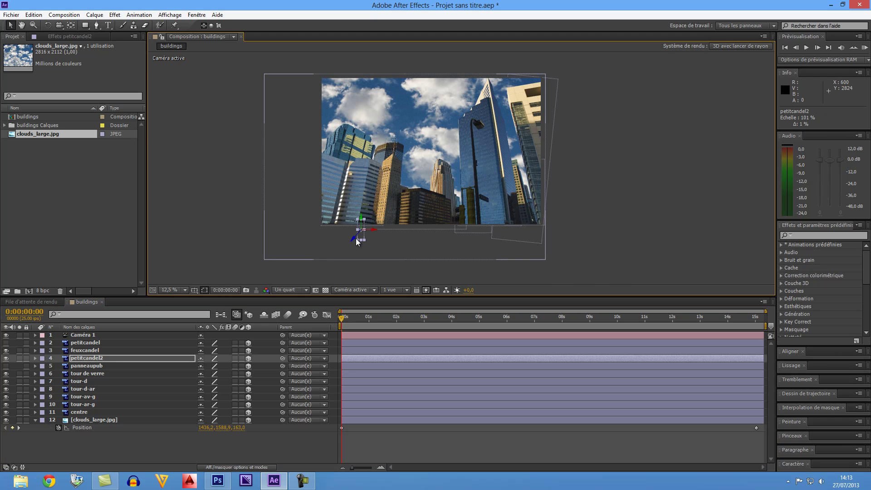
key(period)
drag(430, 151, 485, 93)
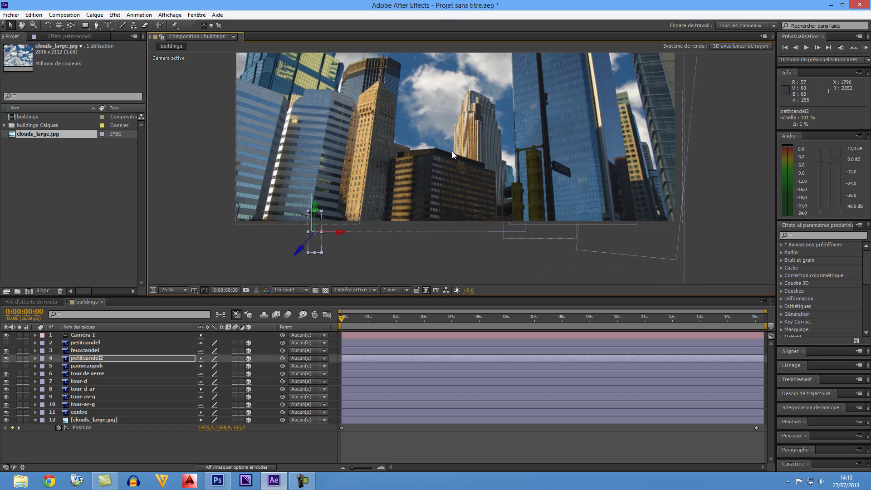
drag(319, 213, 324, 187)
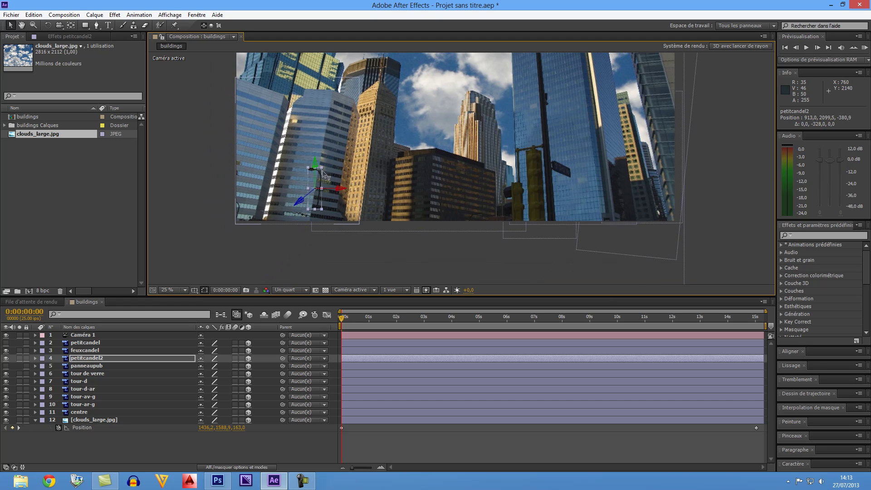
mouse_move(304, 214)
mouse_down()
mouse_move(272, 229)
mouse_move(358, 226)
mouse_move(361, 192)
mouse_up()
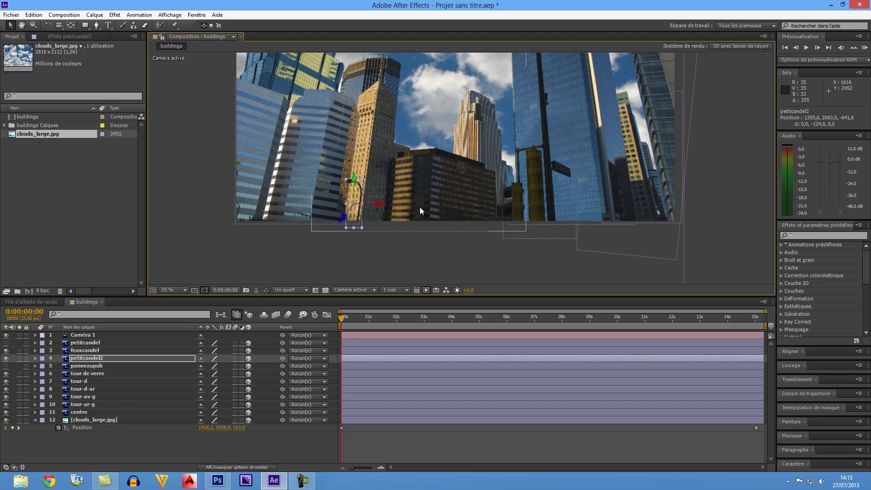
Shift 'tour-av-g' left and nudge the 'centre' layer down slightly
click(255, 144)
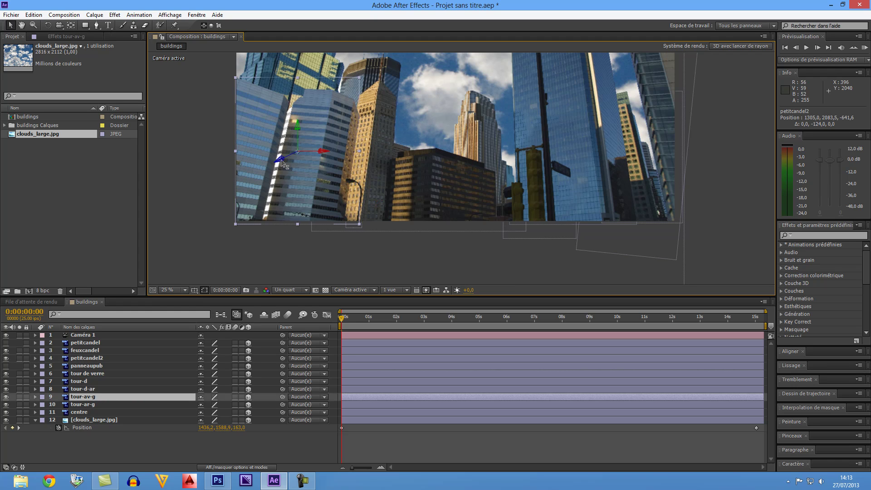
mouse_move(317, 154)
mouse_down()
mouse_move(297, 158)
mouse_move(281, 140)
mouse_up()
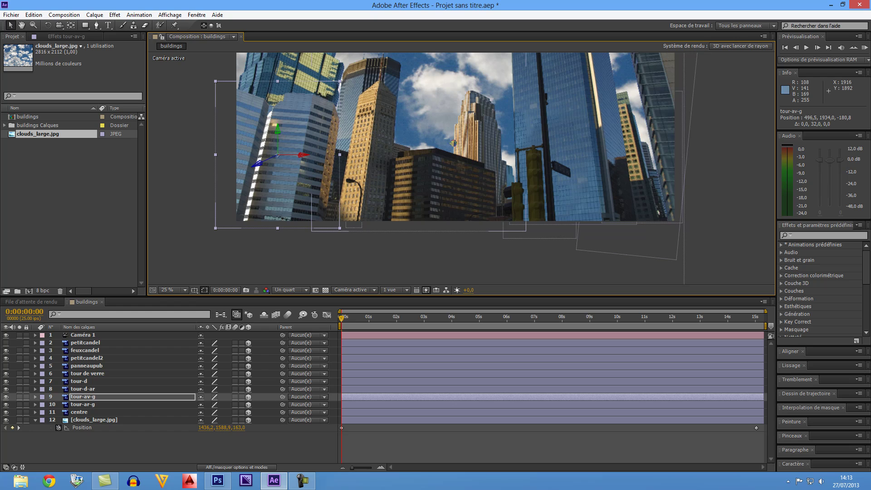
click(444, 186)
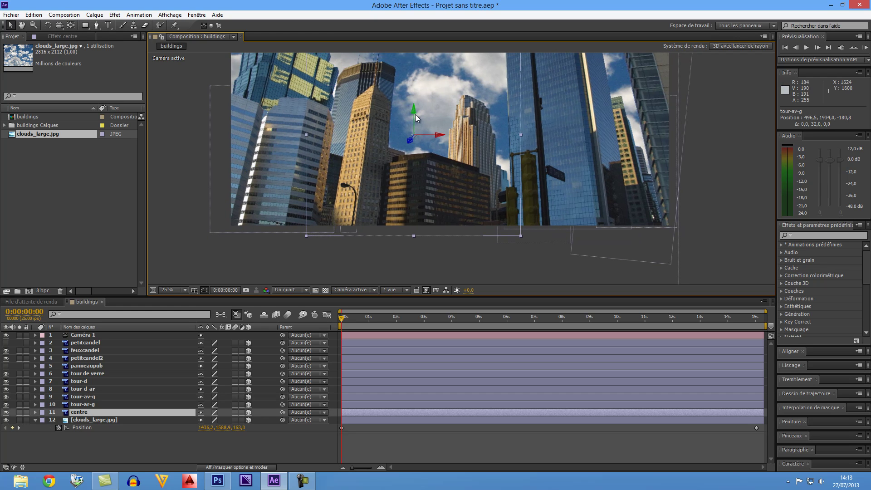
drag(415, 113, 418, 120)
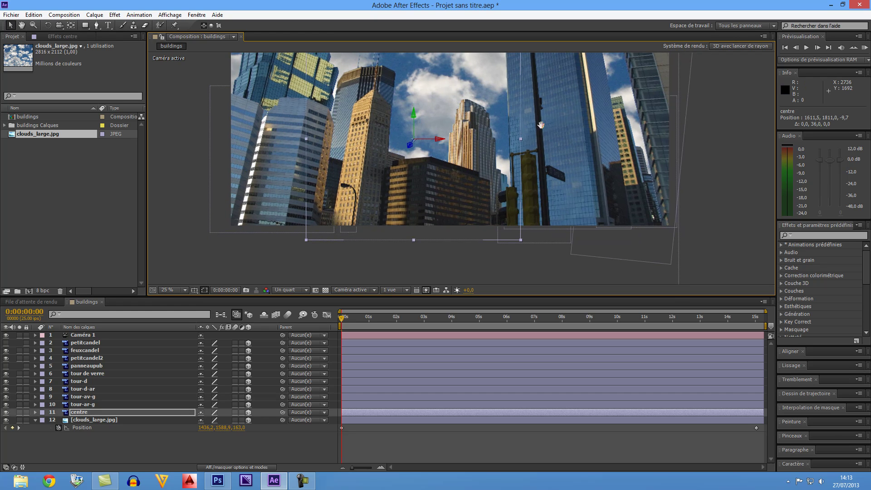
Lower 'tour de verre' slightly to 2856.5, 1310.5, -237.2
drag(552, 125, 480, 156)
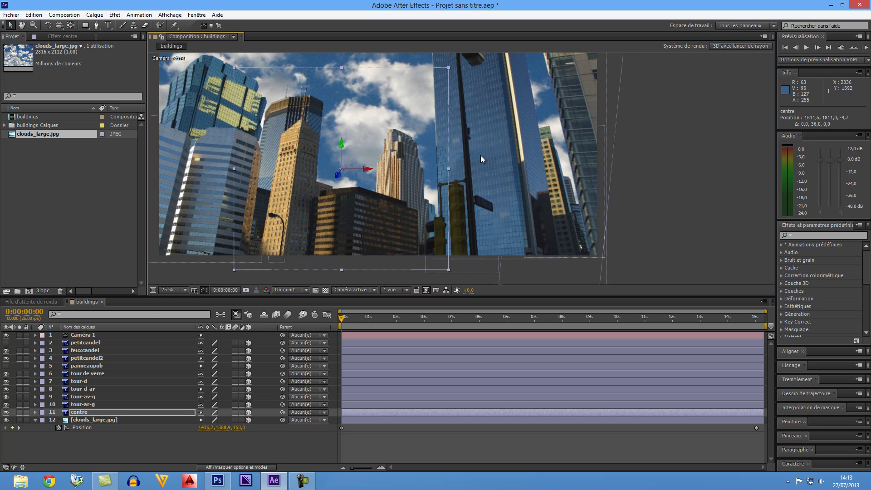
click(552, 197)
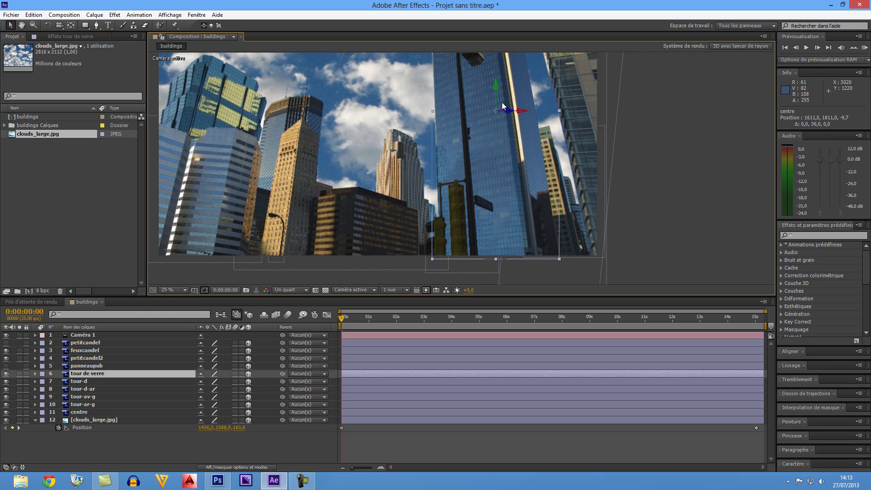
drag(497, 89, 497, 90)
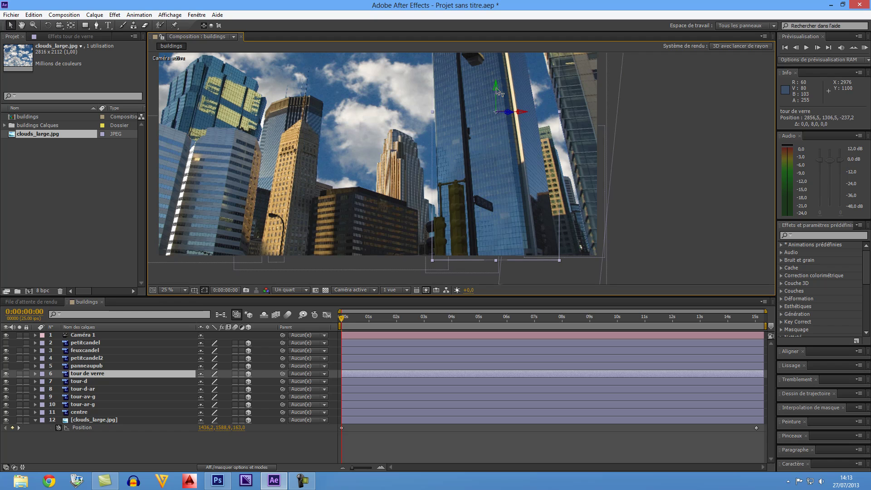
key(Return)
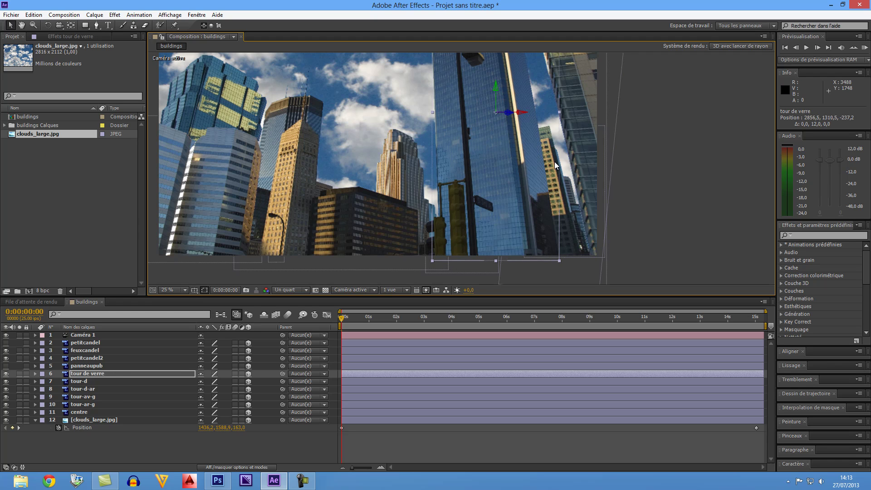
Make the 'petitcandel' and 'panneaupub' layers visible again
click(91, 381)
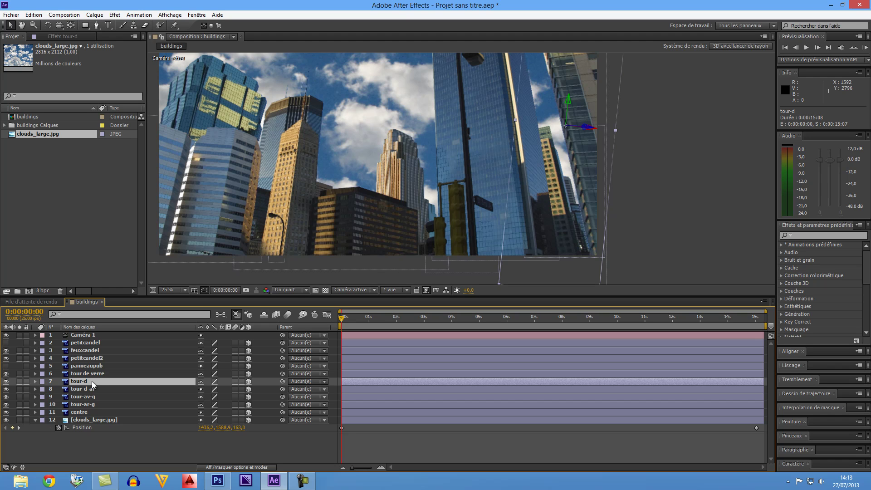
click(6, 365)
click(6, 343)
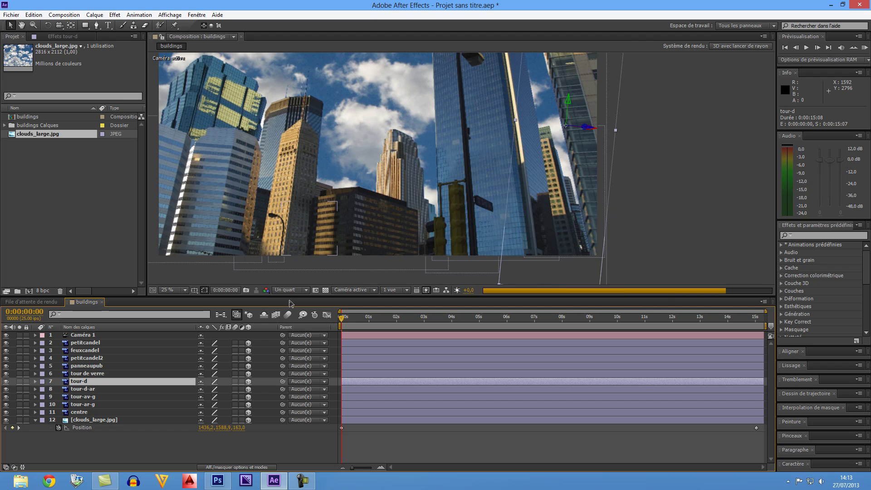
Move the petitcandel lamp back, up and slightly left to 2828, 1905.5, -866, beside the right tower
click(83, 343)
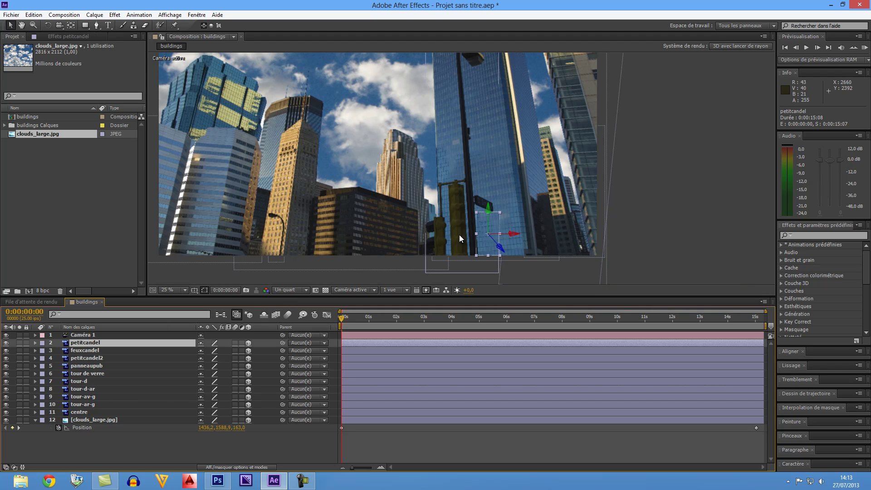
drag(498, 250, 582, 257)
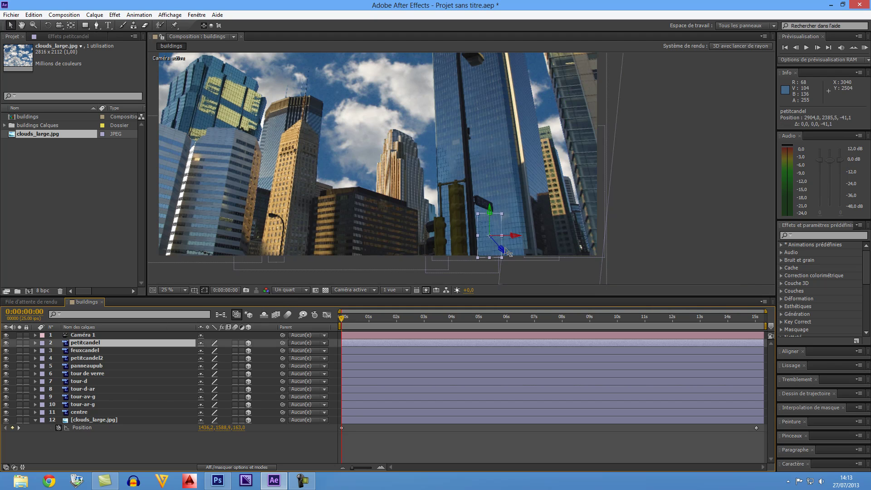
mouse_move(525, 250)
mouse_down()
mouse_move(527, 214)
mouse_move(566, 240)
mouse_move(562, 220)
mouse_up()
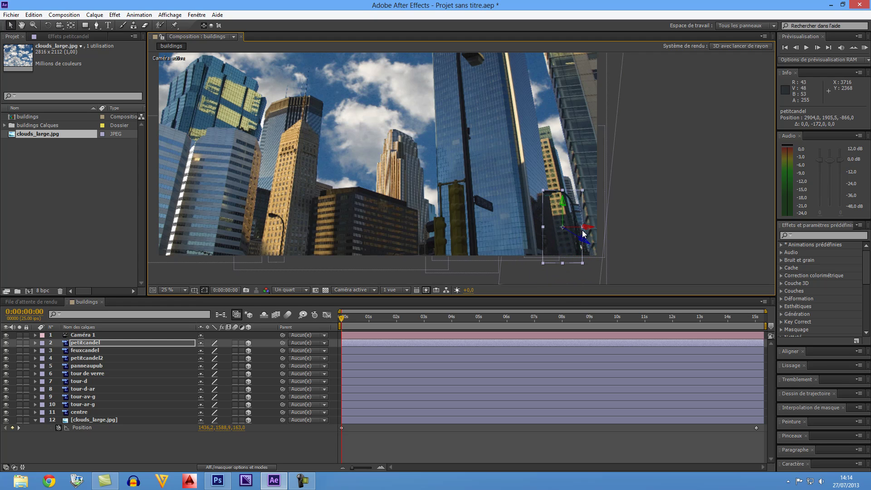
drag(585, 232, 578, 230)
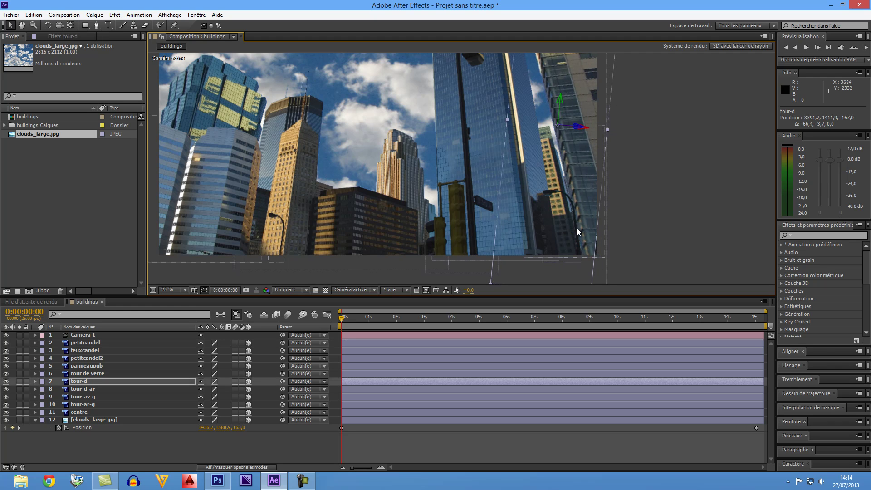
key(ctrl+z)
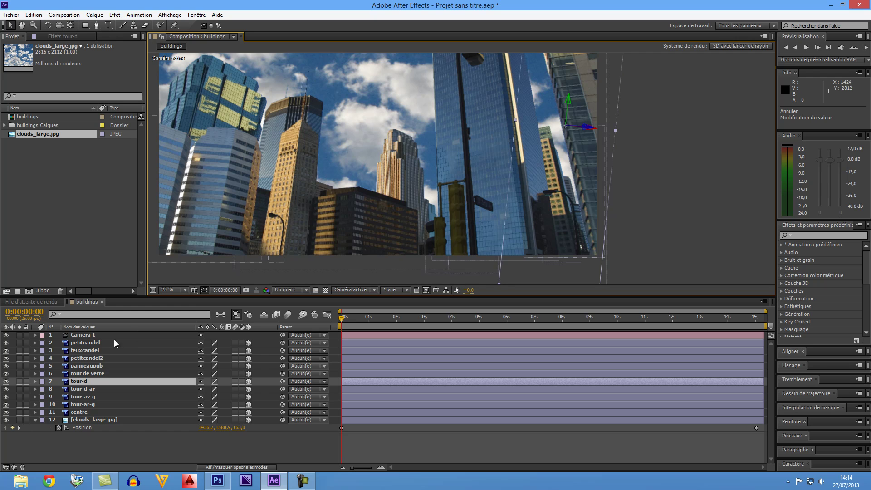
click(93, 343)
drag(591, 230, 578, 230)
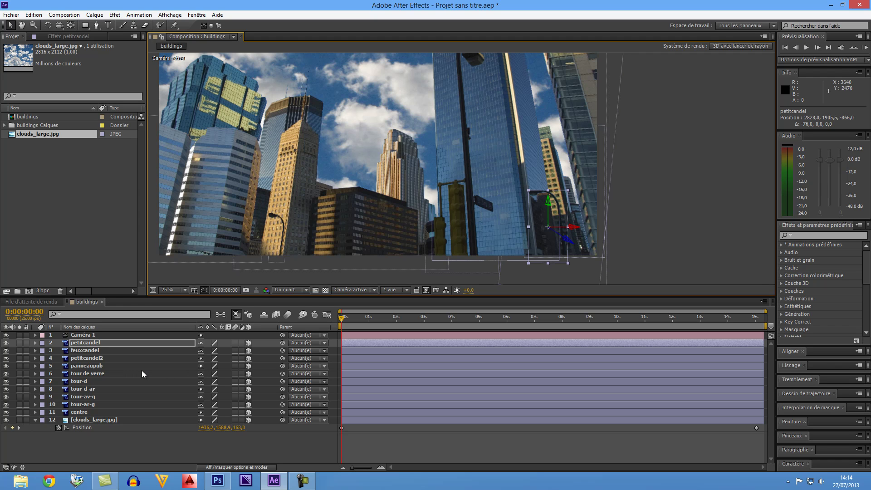
Place the panneaupub billboard at about 1463.2, 2221.9, -294.8, in front of the dark central building
click(70, 366)
drag(305, 244, 276, 265)
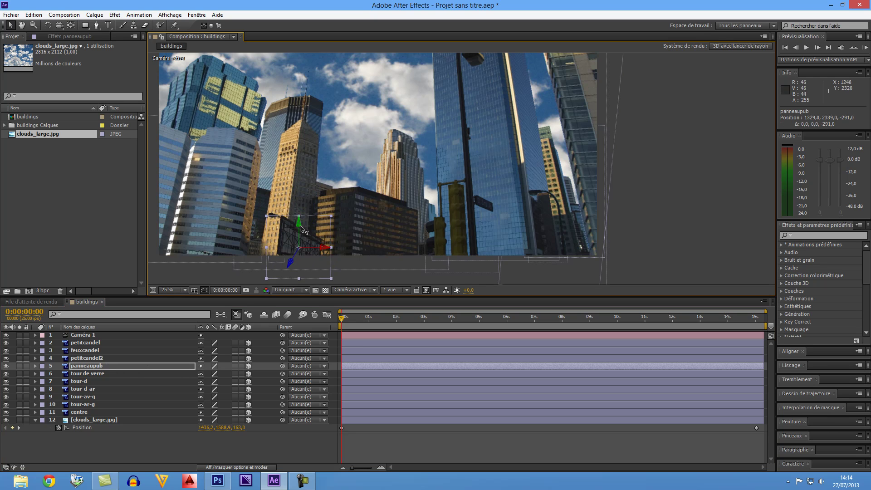
drag(300, 226, 308, 211)
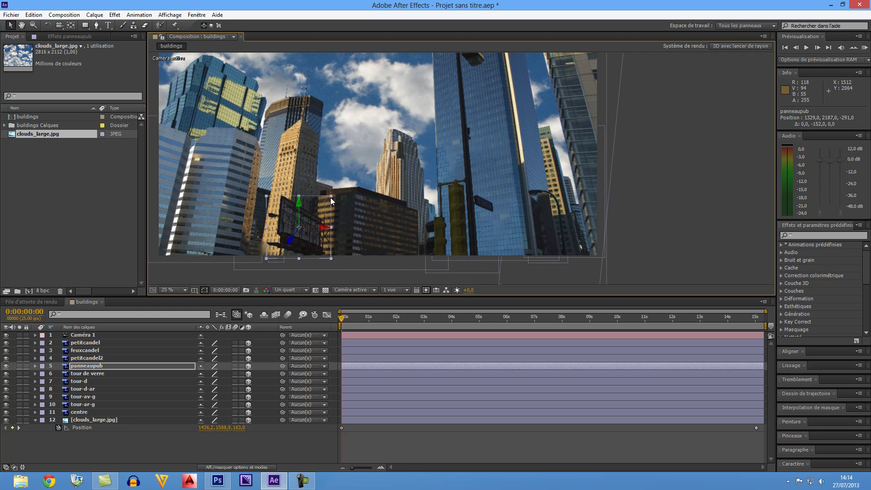
mouse_move(295, 245)
mouse_down()
mouse_move(237, 269)
mouse_move(271, 227)
mouse_move(304, 221)
mouse_up()
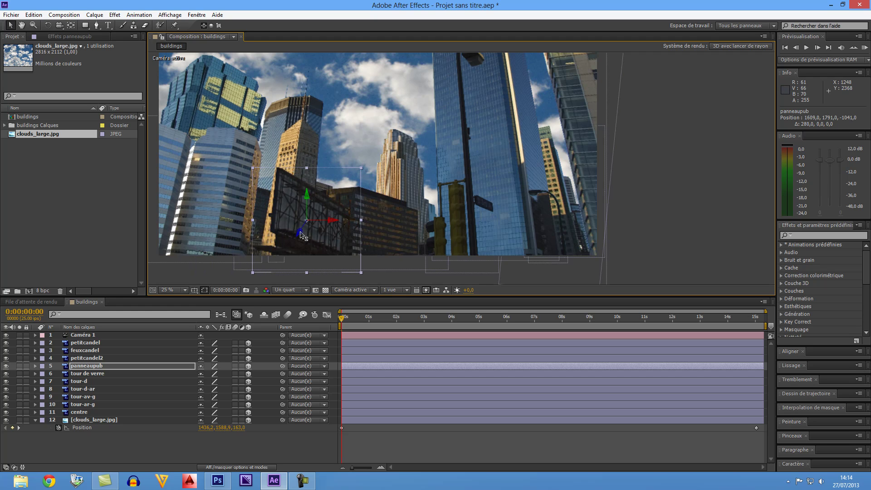
drag(301, 233, 358, 229)
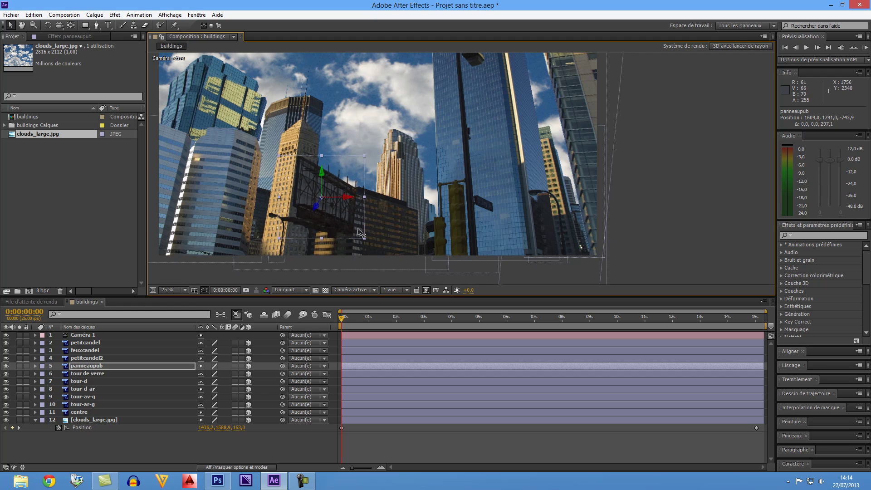
mouse_move(345, 223)
mouse_down()
mouse_move(347, 243)
mouse_move(432, 225)
mouse_up()
drag(360, 212, 338, 255)
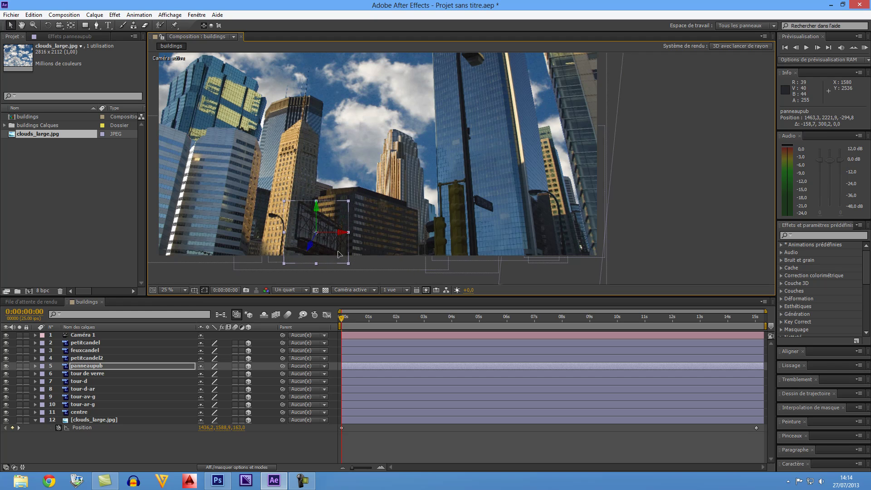
Shift the petitcandel2 lamp slightly left to 1237, 2083.5, -641.6
click(281, 221)
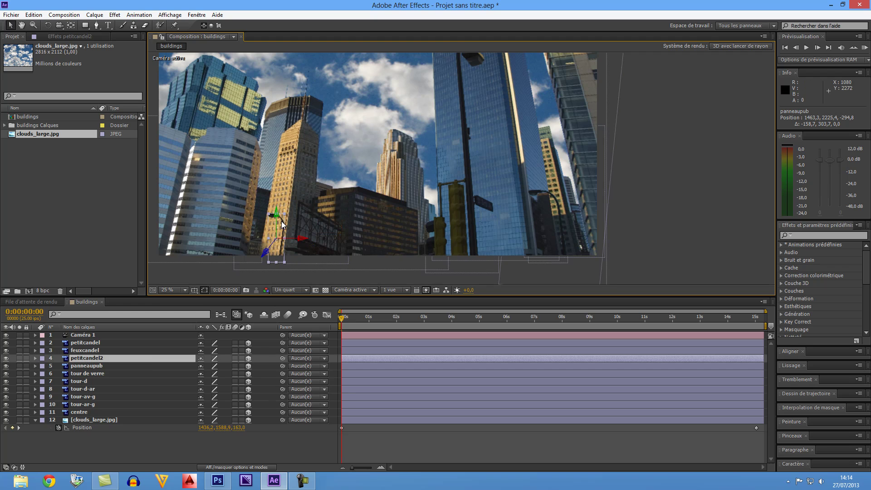
drag(291, 239, 290, 246)
key(Return)
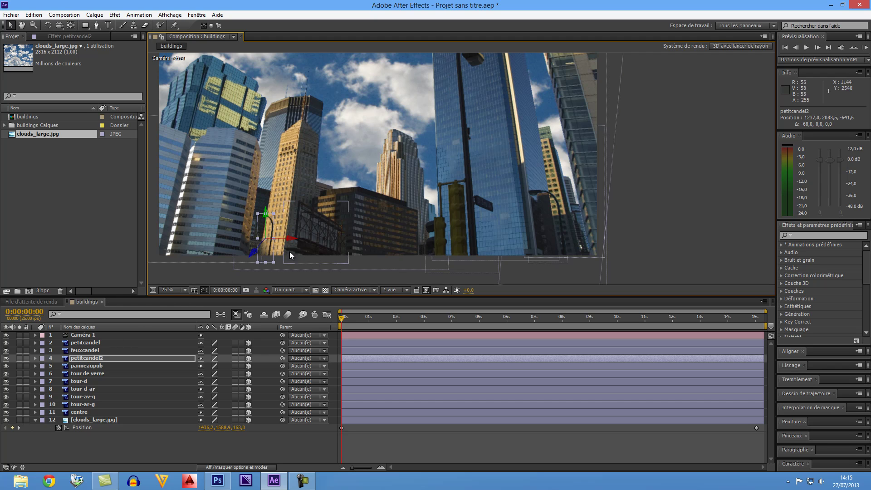
Deselect all layers and set the viewer zoom to 12.5% to show the full frame
click(649, 250)
key(comma)
key(comma)
key(period)
key(period)
key(comma)
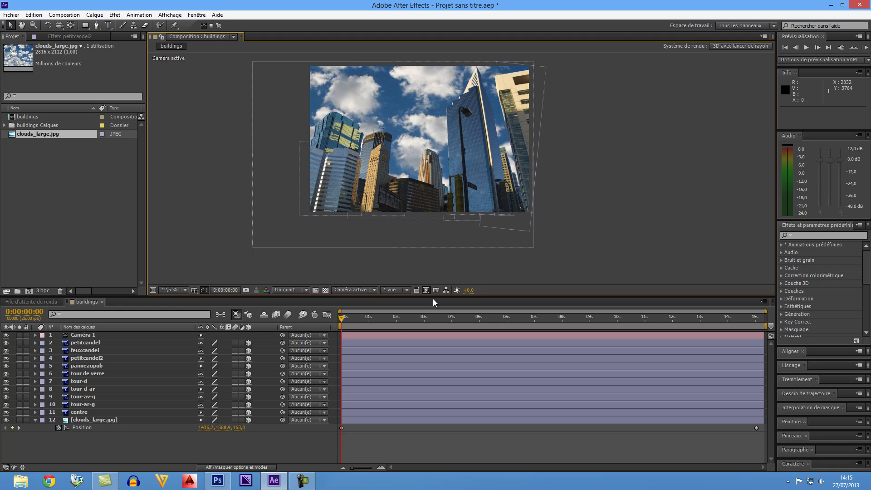
Select Caméra 1 and show only its orientation and rotation properties with R
click(109, 335)
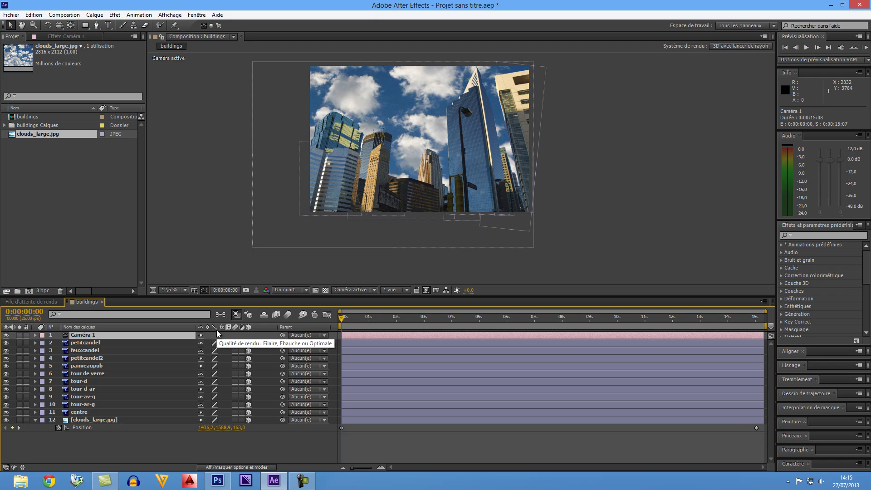
click(34, 336)
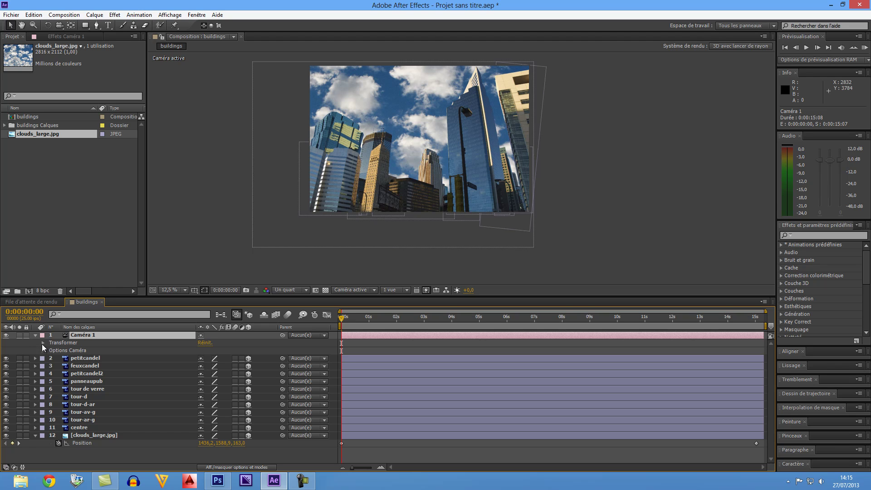
click(124, 343)
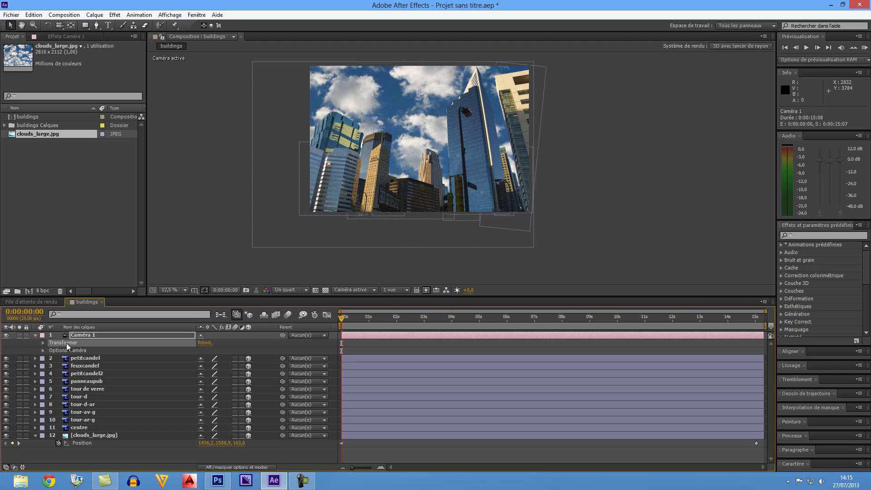
key(r)
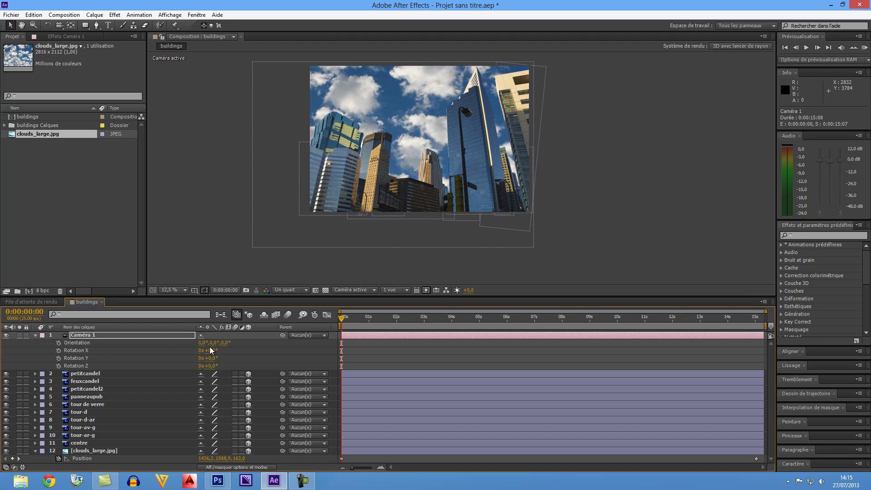
Test camera Rotation X and Orientation X, Z and Y values, undoing each
drag(209, 350, 211, 353)
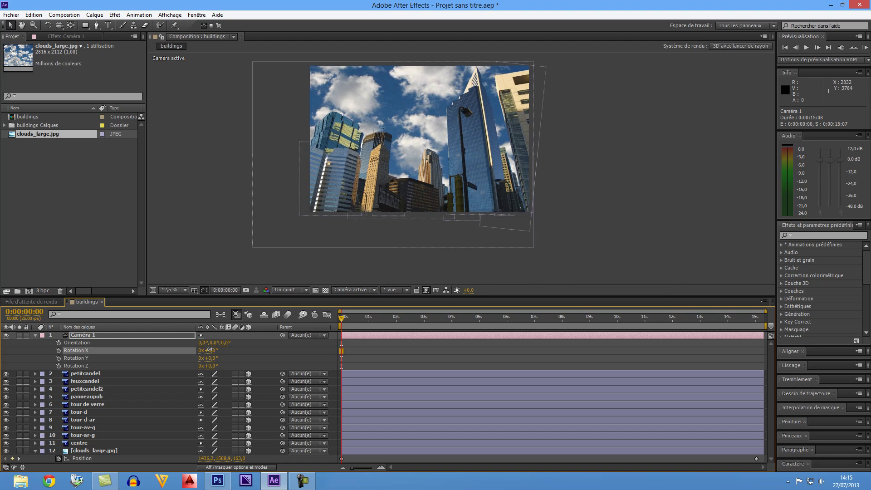
key(ctrl+z)
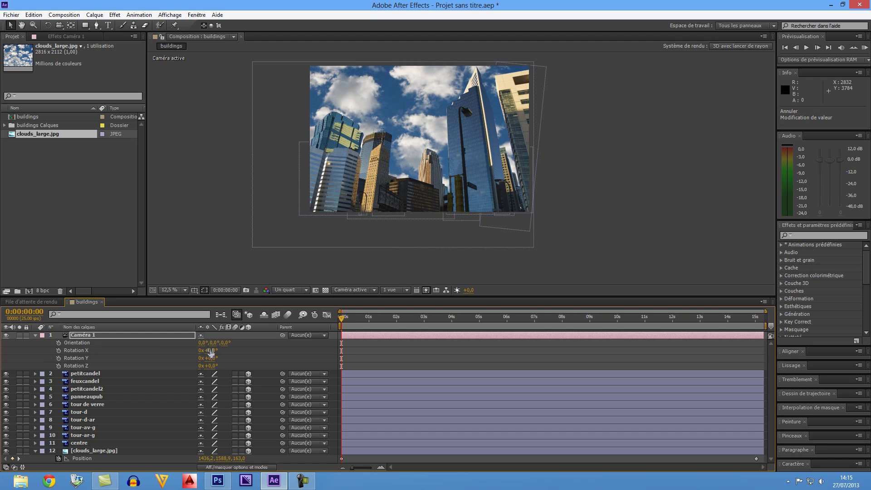
drag(201, 342, 203, 343)
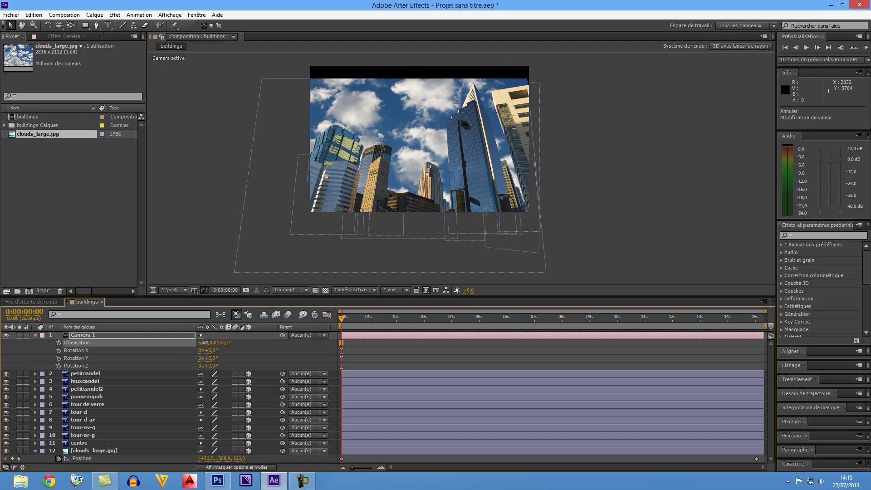
key(ctrl+z)
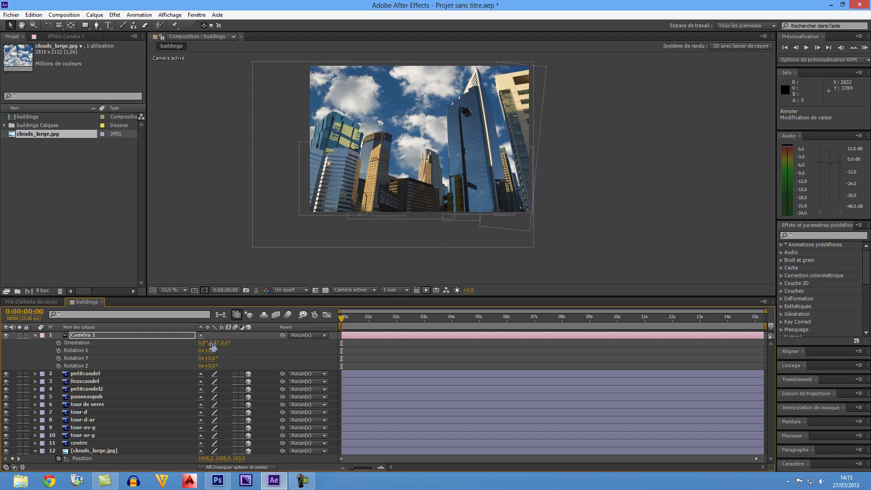
drag(223, 343, 226, 343)
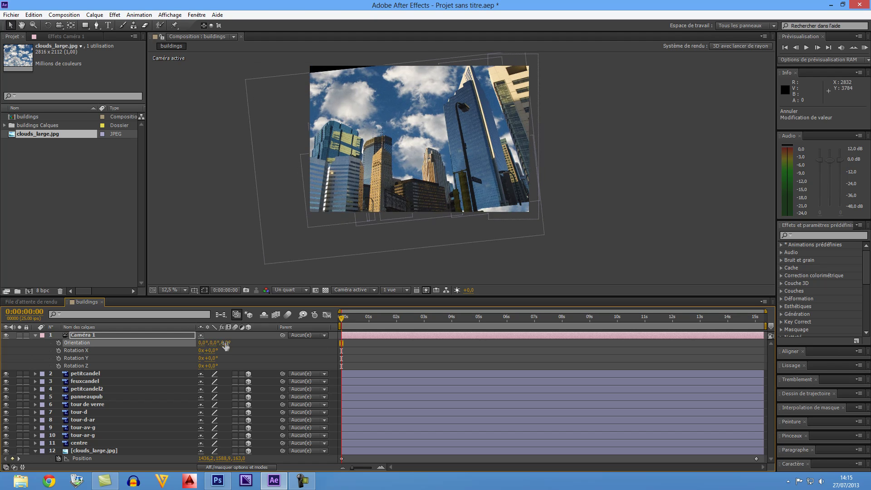
key(ctrl+z)
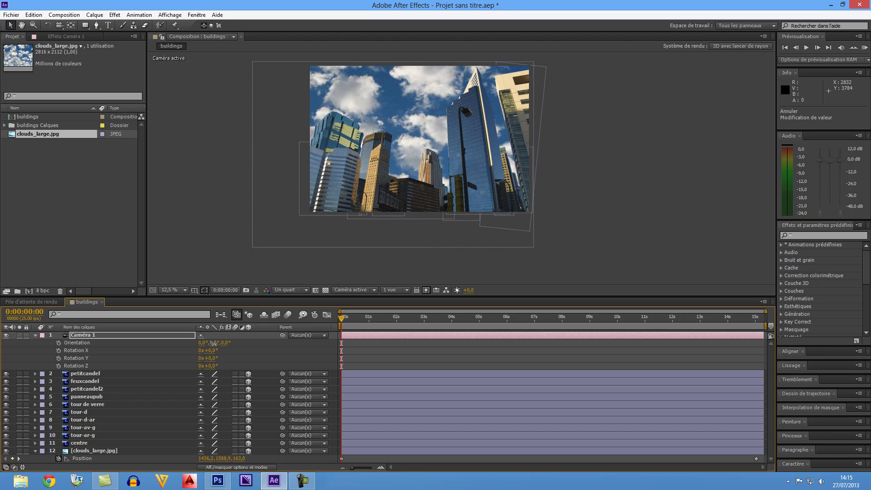
drag(214, 344, 215, 344)
key(ctrl+z)
Set a Rotation Y keyframe on Caméra 1 at 0 s, then move to about 3 s
drag(210, 359, 211, 362)
key(ctrl+z)
click(58, 358)
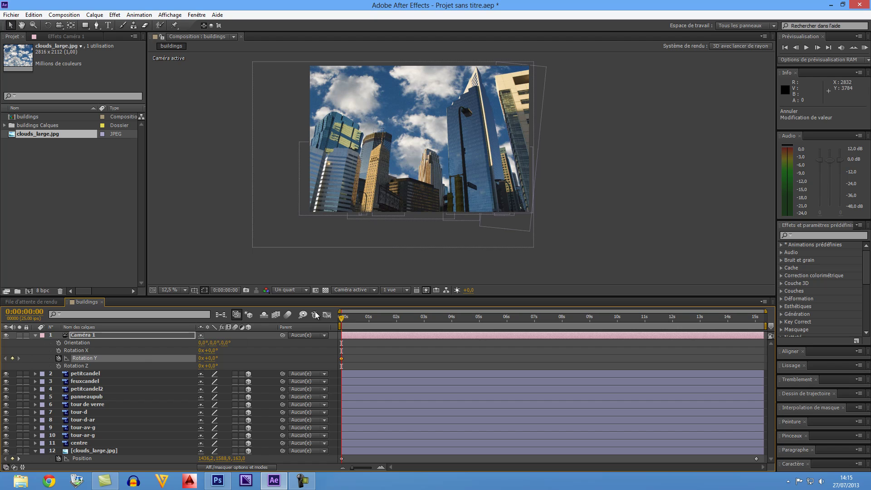
drag(342, 322, 444, 323)
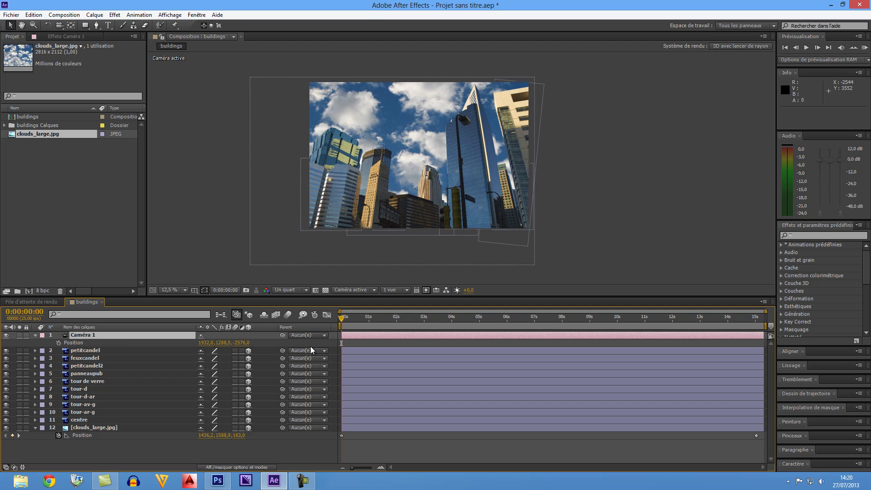
Keyframe Caméra 1 Position at 0 s and again at 0:00:07:09 with a higher X value
click(59, 344)
mouse_move(343, 321)
mouse_down()
mouse_move(735, 309)
mouse_move(545, 333)
mouse_up()
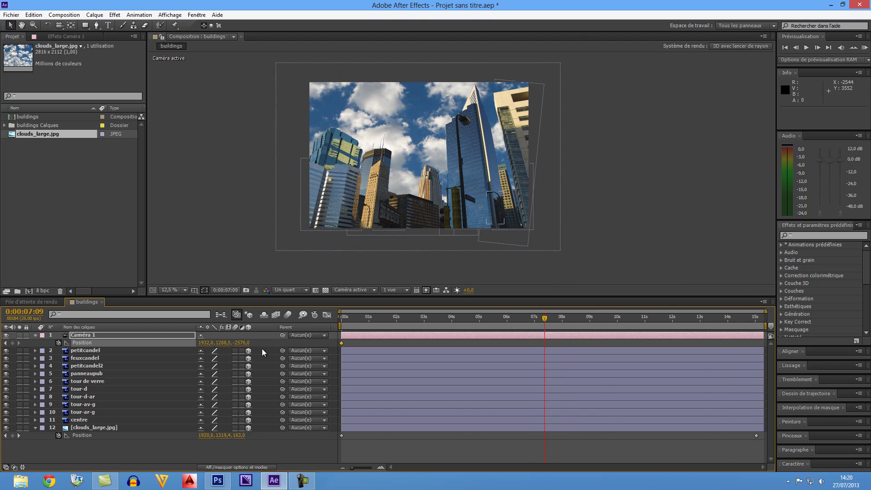
mouse_move(205, 343)
mouse_down()
mouse_move(313, 343)
mouse_move(272, 353)
mouse_up()
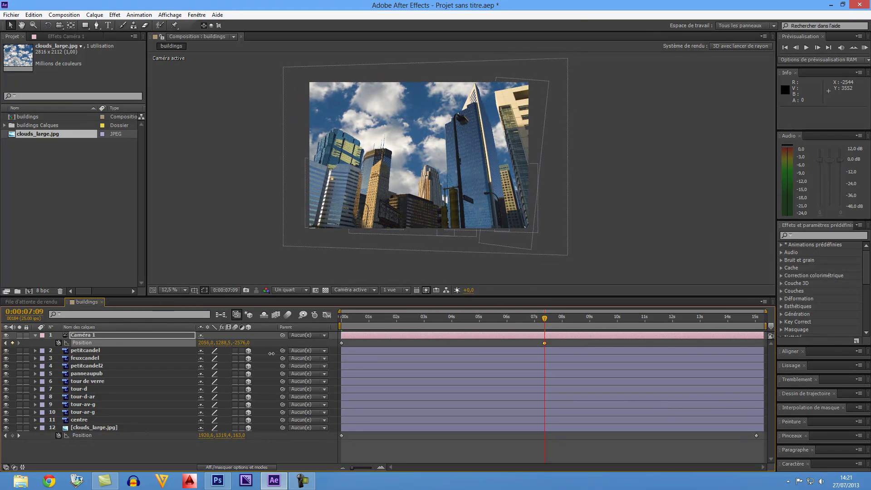
drag(271, 353, 263, 354)
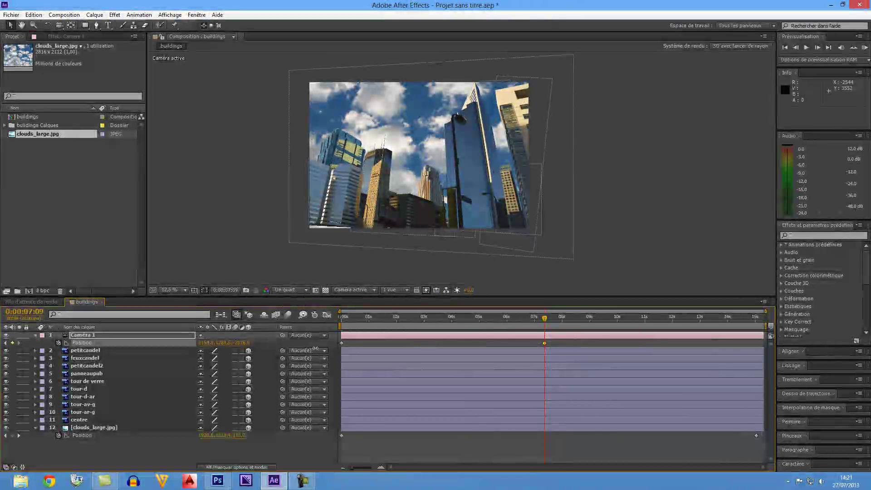
click(326, 188)
Move tour-av-g to 543.7, 1968.5, -190.6 and scale it to about 124%, checking at 0 s and 8 s
drag(334, 180, 340, 181)
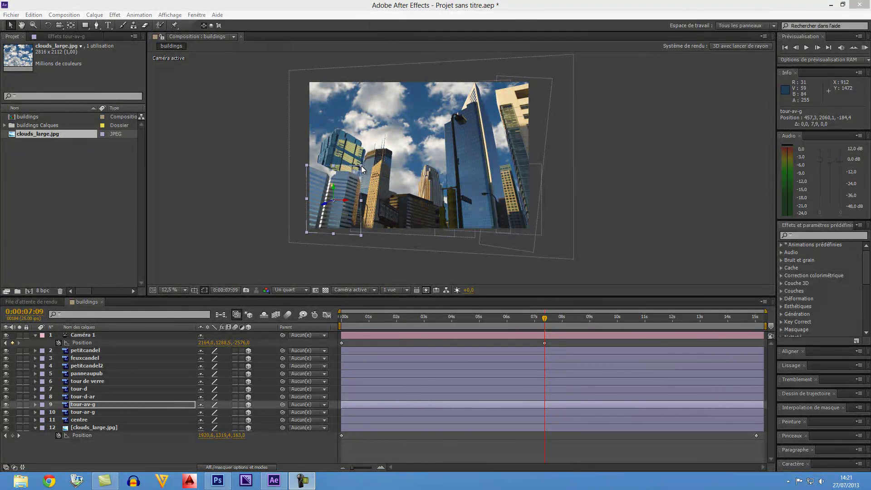
mouse_move(361, 165)
mouse_down()
mouse_move(374, 154)
mouse_move(351, 163)
mouse_move(361, 165)
mouse_up()
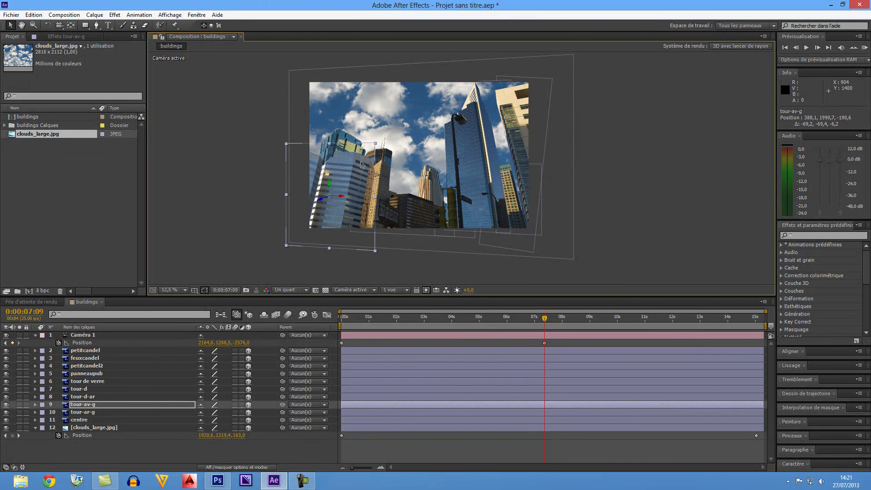
drag(546, 319, 298, 347)
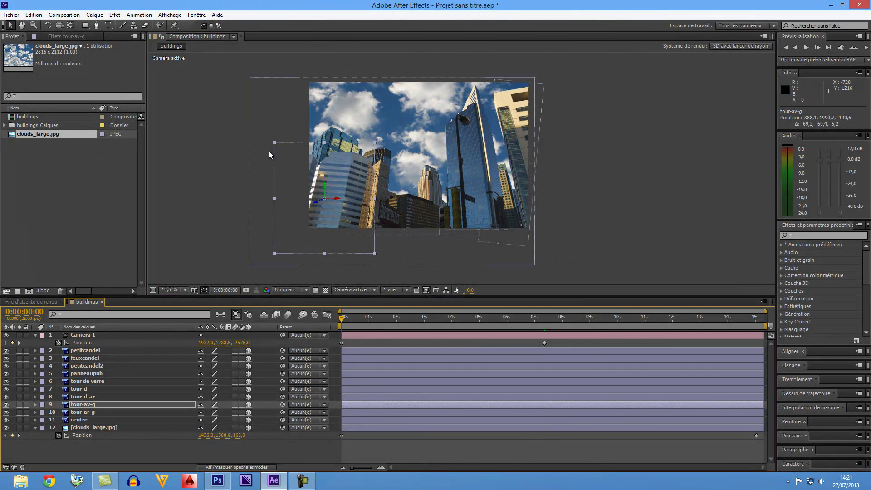
drag(275, 143, 286, 150)
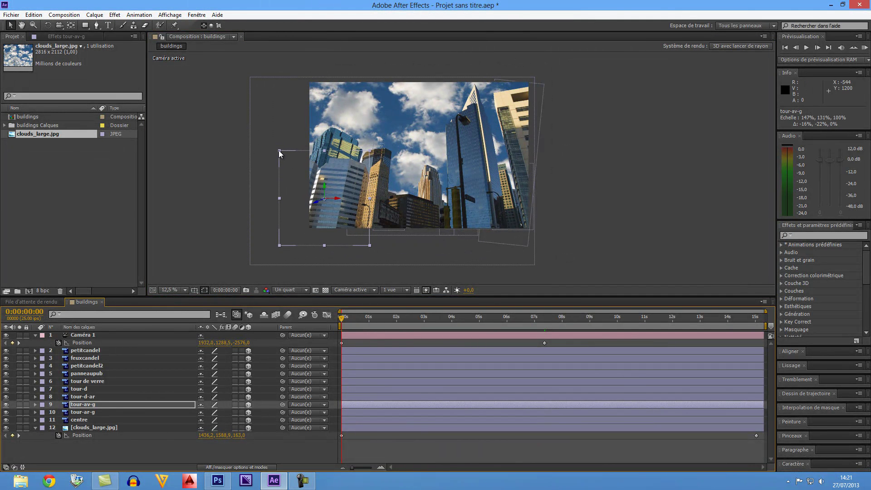
drag(286, 150, 296, 150)
drag(387, 244, 382, 244)
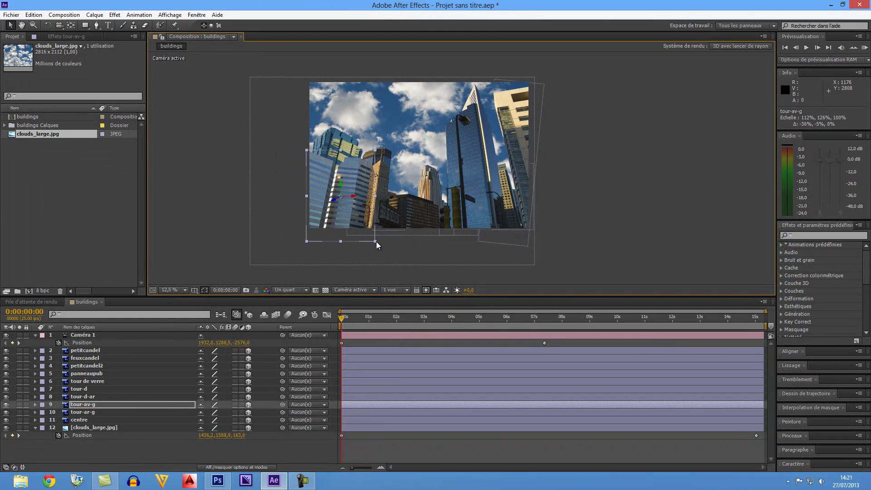
drag(382, 245, 344, 213)
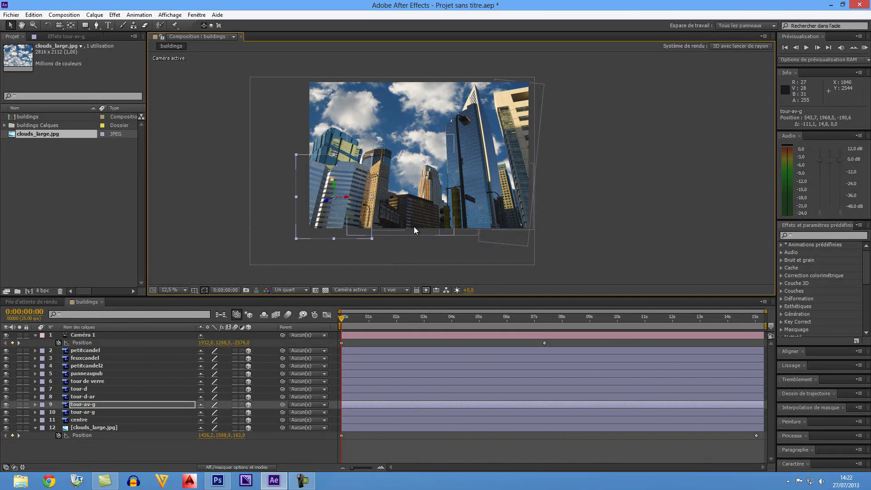
drag(356, 320, 672, 305)
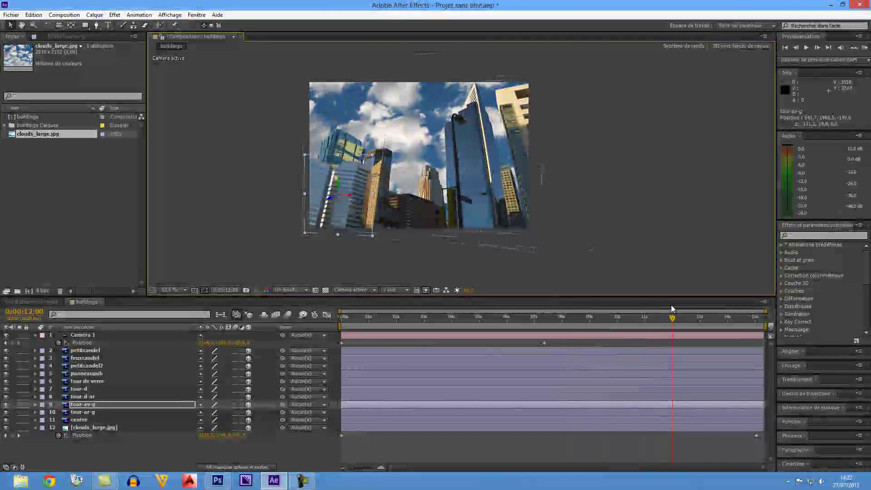
At 0:00:15:07, set Caméra 1 Position to 1862, 1440.5, -2576, then scrub back to the start
drag(672, 305, 762, 296)
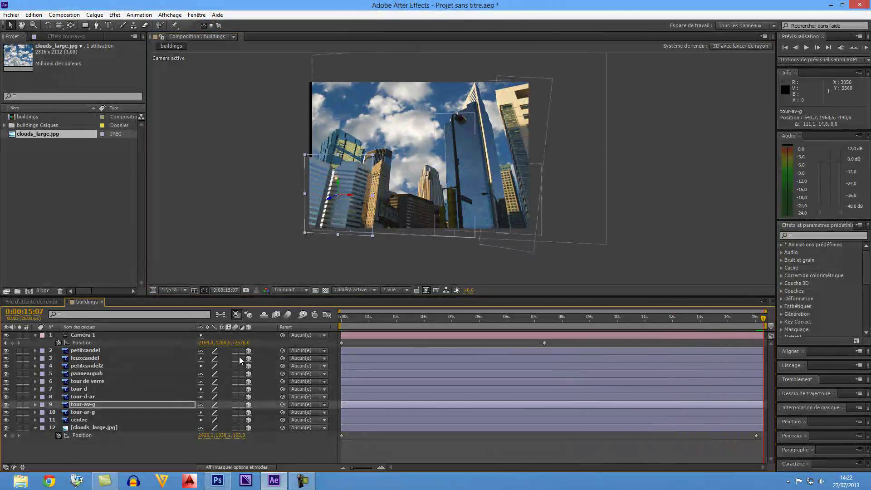
drag(201, 343, 94, 374)
drag(217, 343, 291, 340)
click(670, 317)
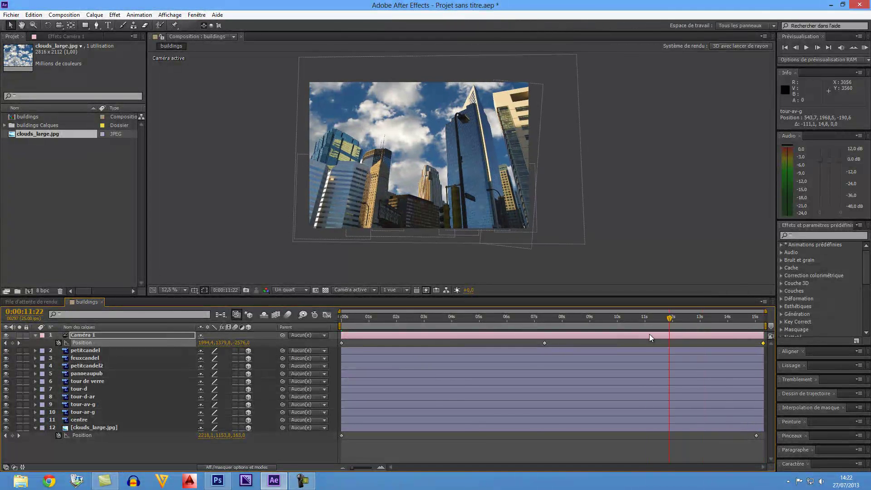
drag(650, 334, 345, 370)
drag(435, 361, 290, 362)
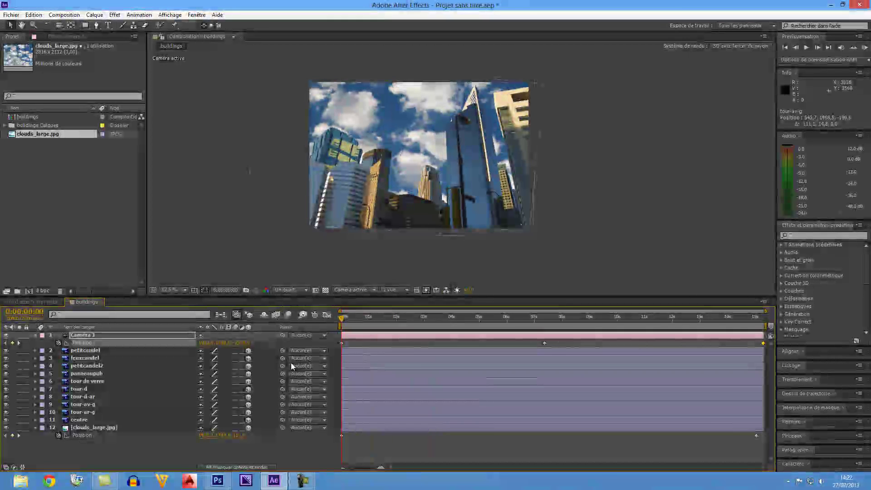
click(810, 49)
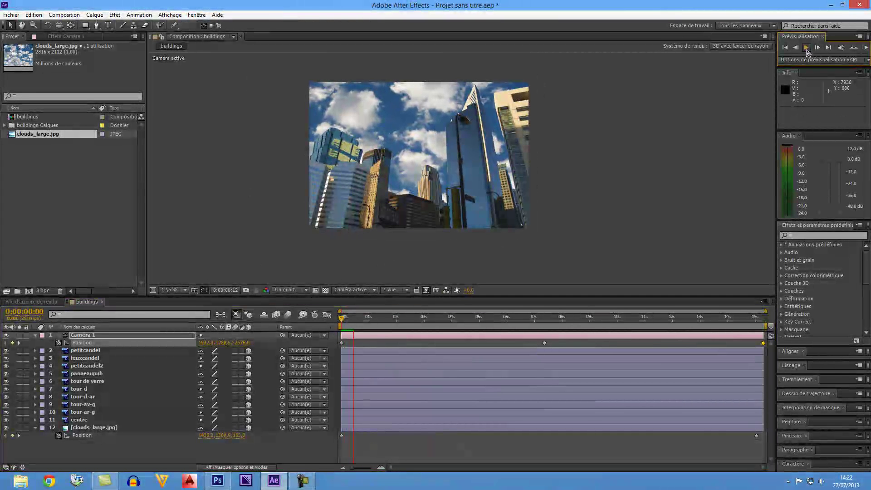
key(period)
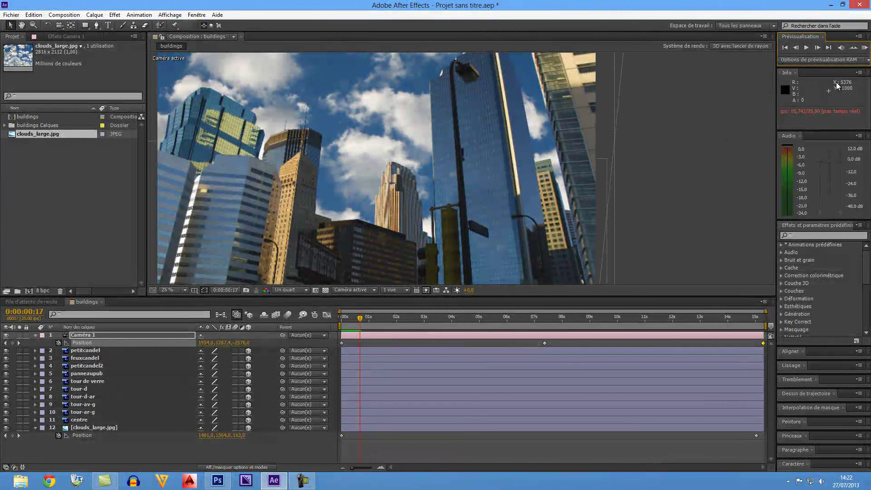
click(865, 49)
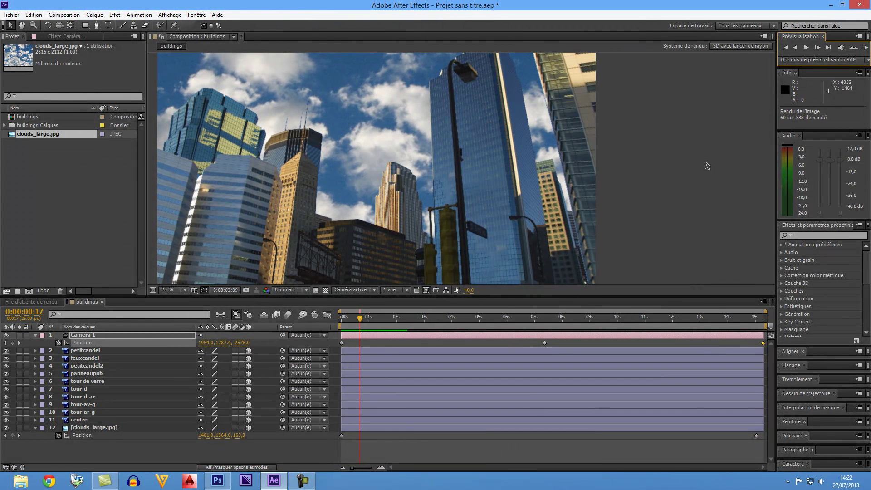
click(862, 51)
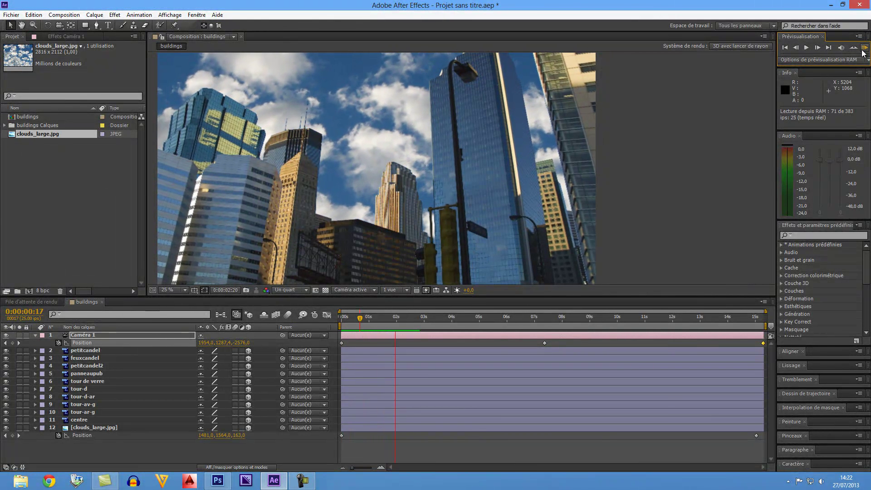
click(863, 51)
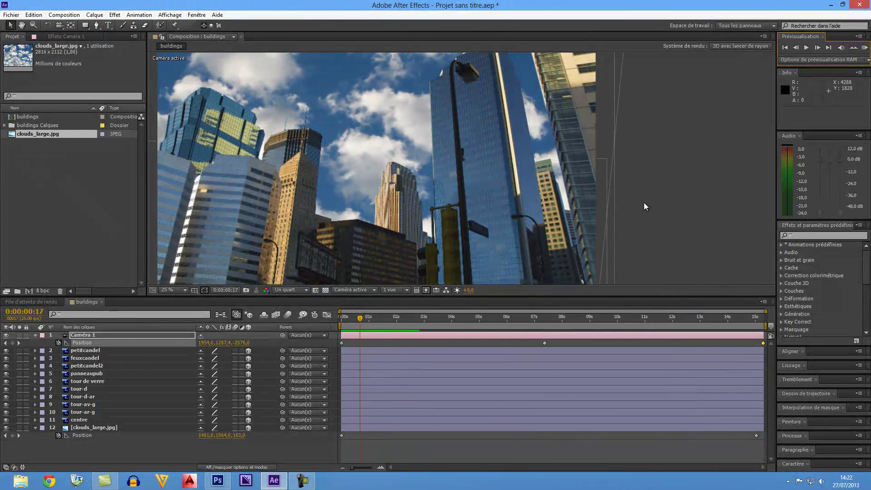
key(comma)
key(period)
key(comma)
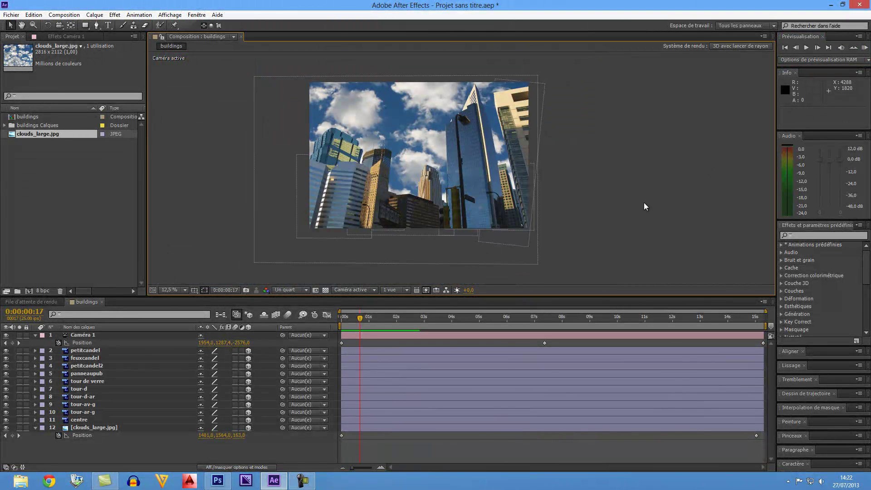
Create a new adjustment layer, Calque d'effets 1, via Calque > Créer > Calque d'effets
click(115, 15)
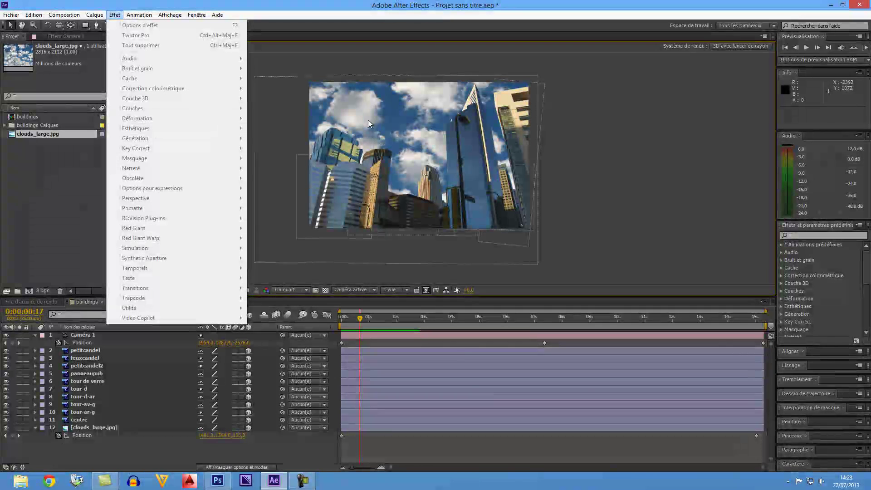
click(134, 334)
right_click(145, 347)
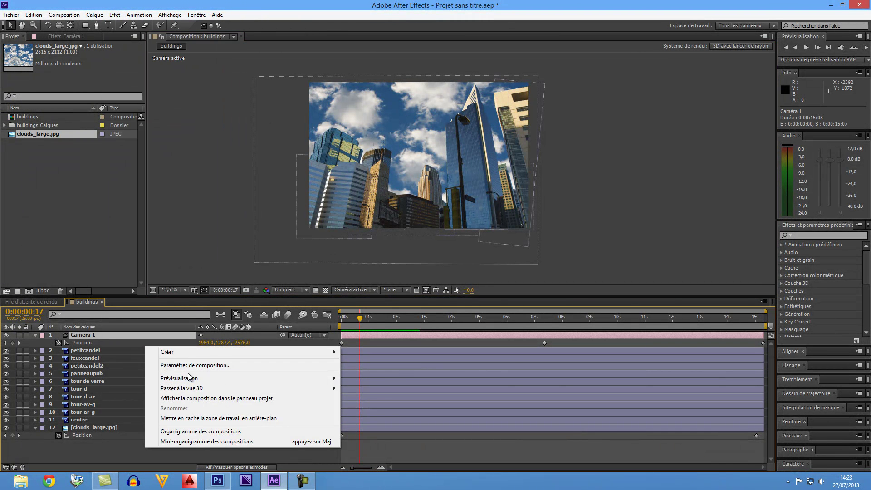
mouse_move(222, 352)
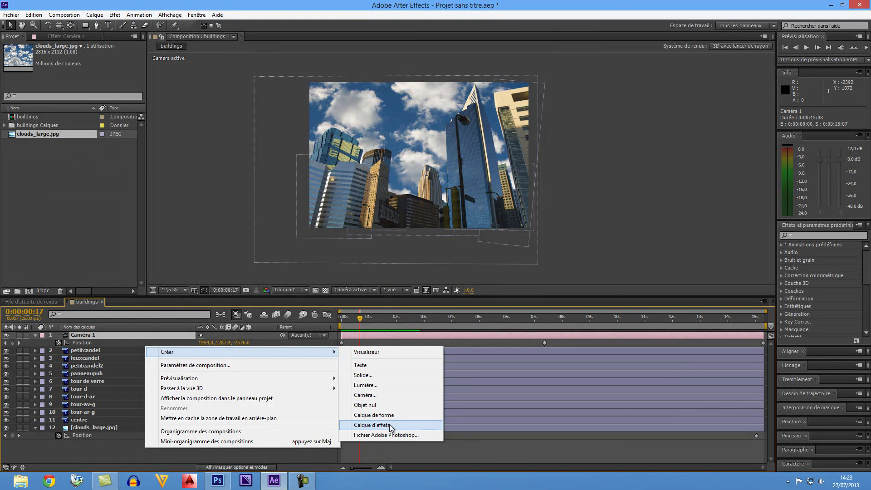
click(115, 15)
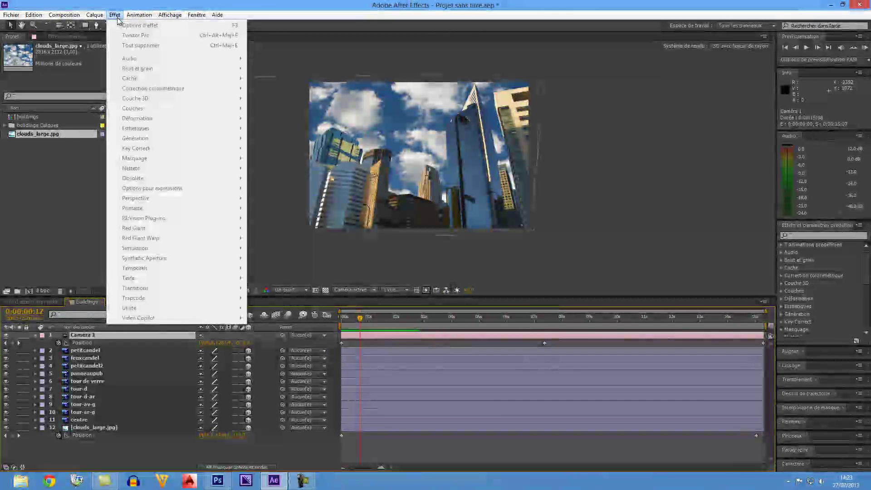
mouse_move(94, 14)
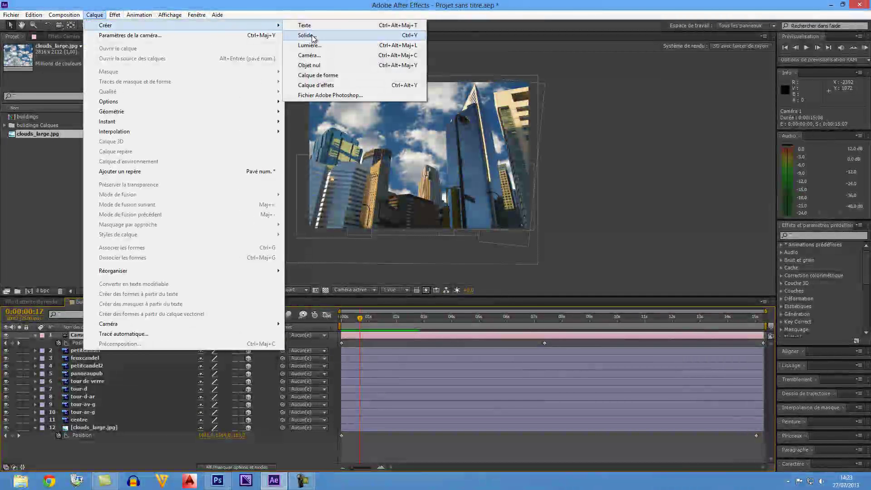
click(333, 84)
Apply Effet > Génération > Lumière parasite to Calque d'effets 1
right_click(133, 336)
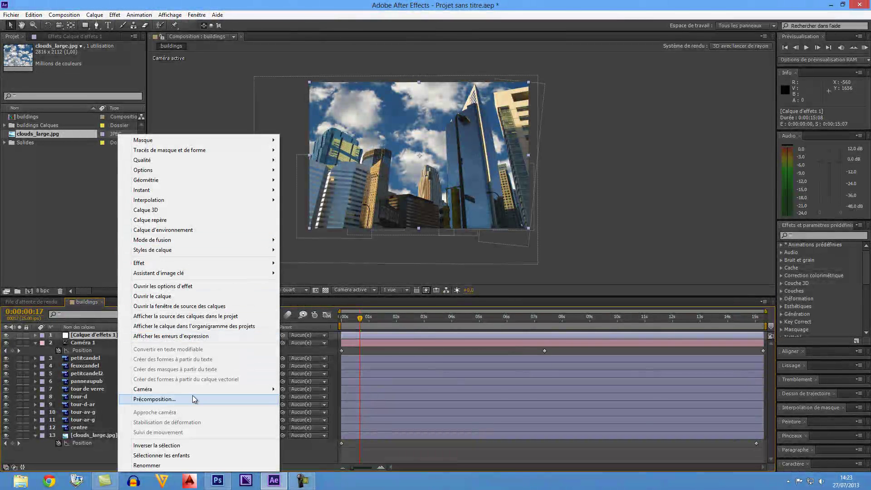
mouse_move(215, 263)
mouse_move(291, 267)
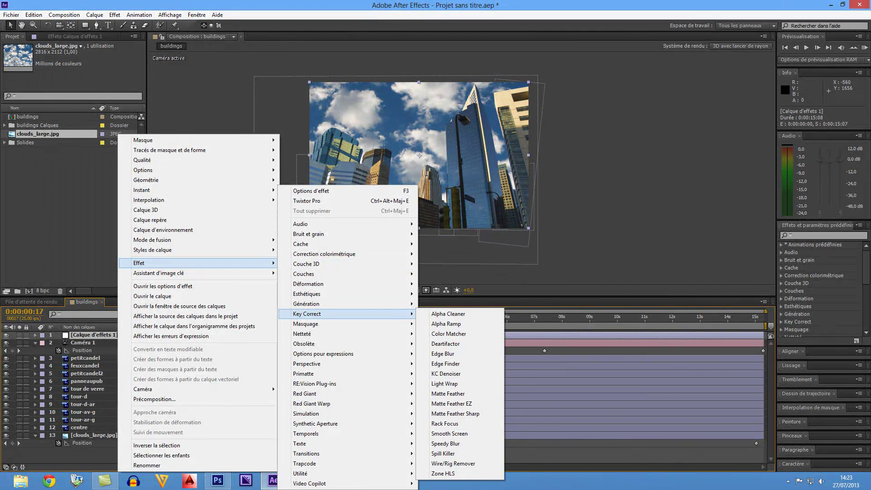
key(Escape)
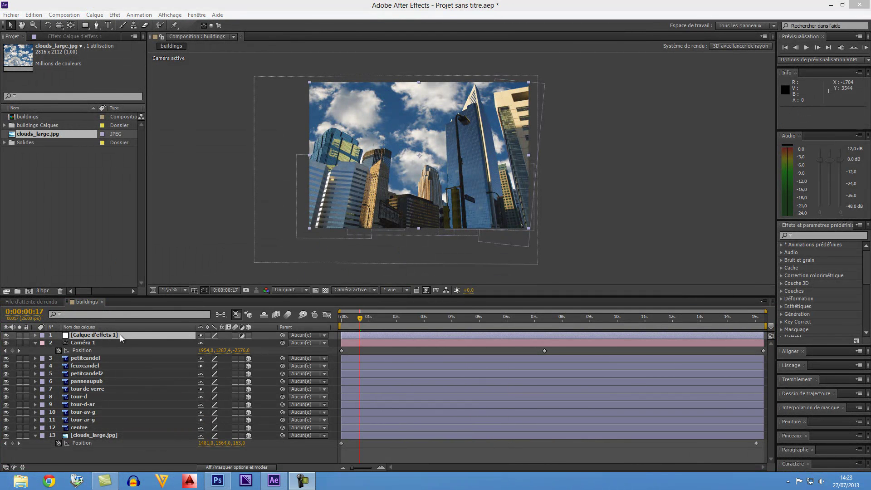
right_click(120, 334)
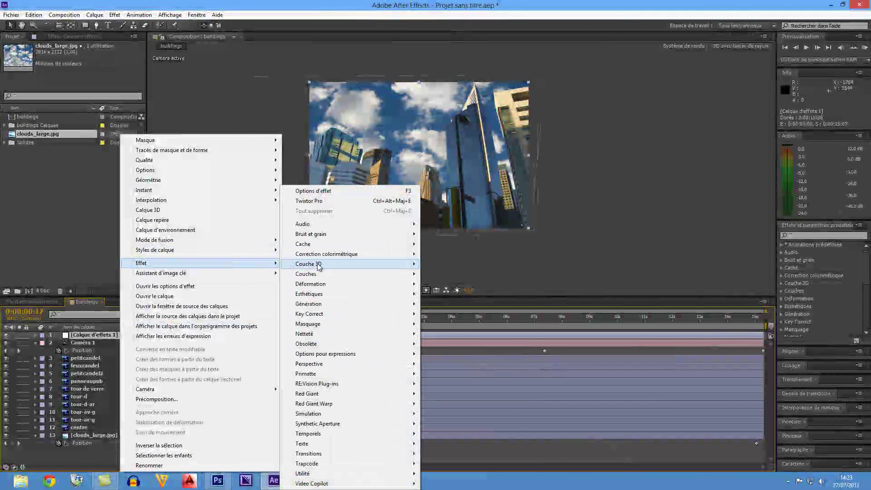
mouse_move(344, 301)
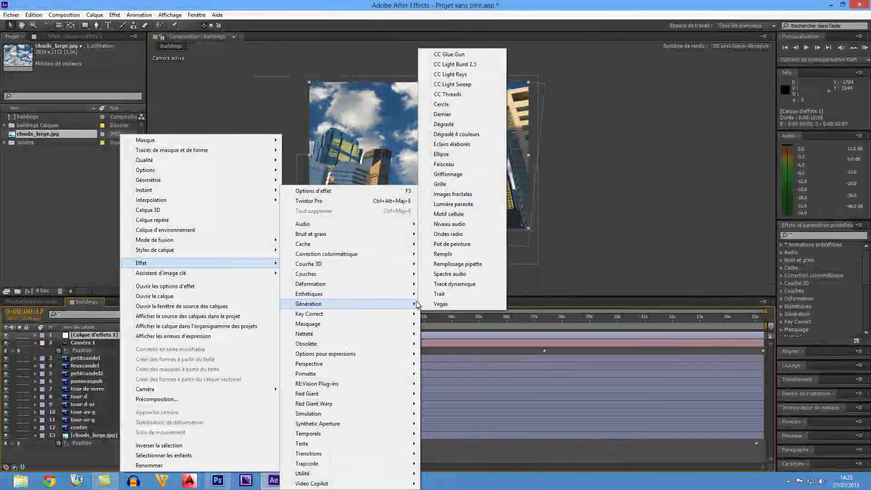
click(453, 203)
Set the lens flare's light-source centre on the top of the tall glass tower
drag(401, 139, 445, 131)
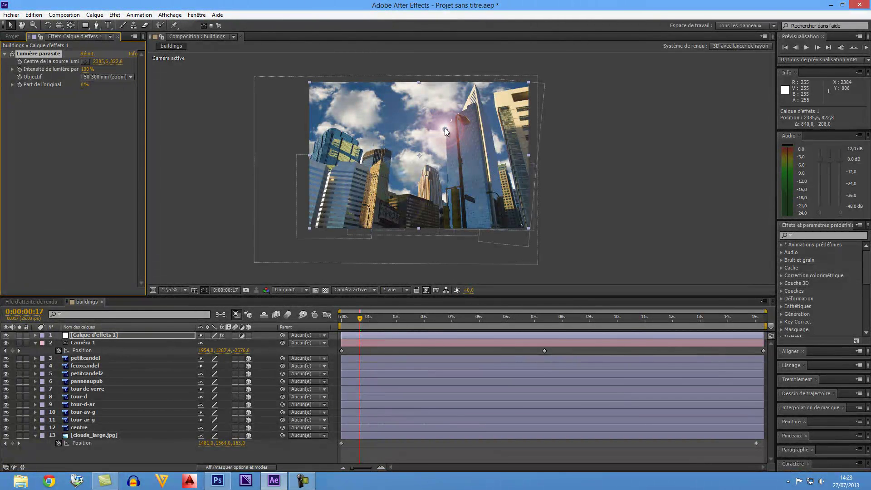
key(period)
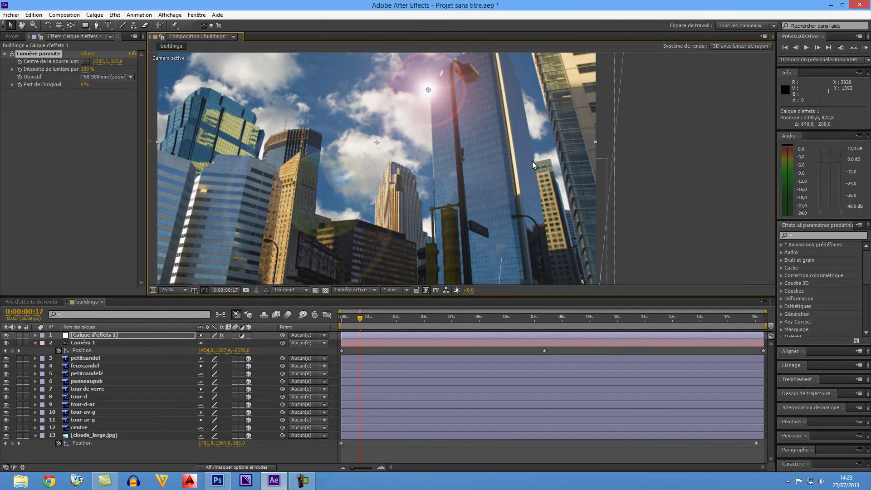
drag(123, 335, 120, 429)
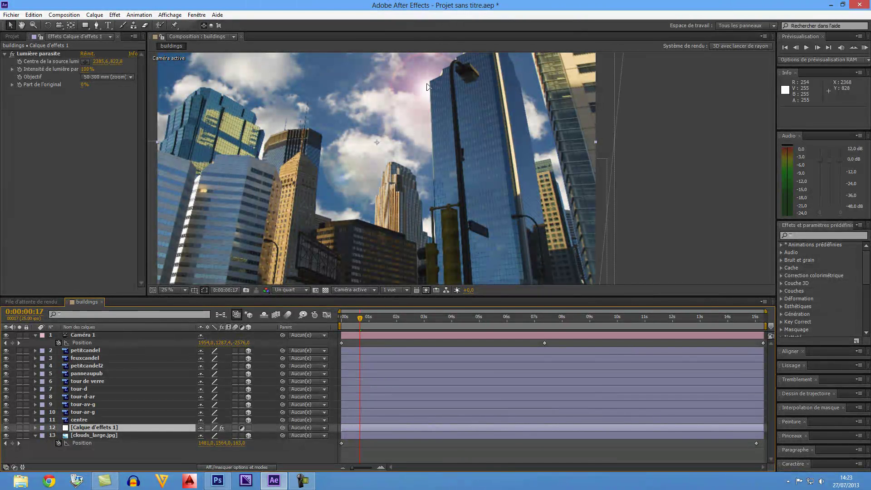
drag(400, 137, 400, 137)
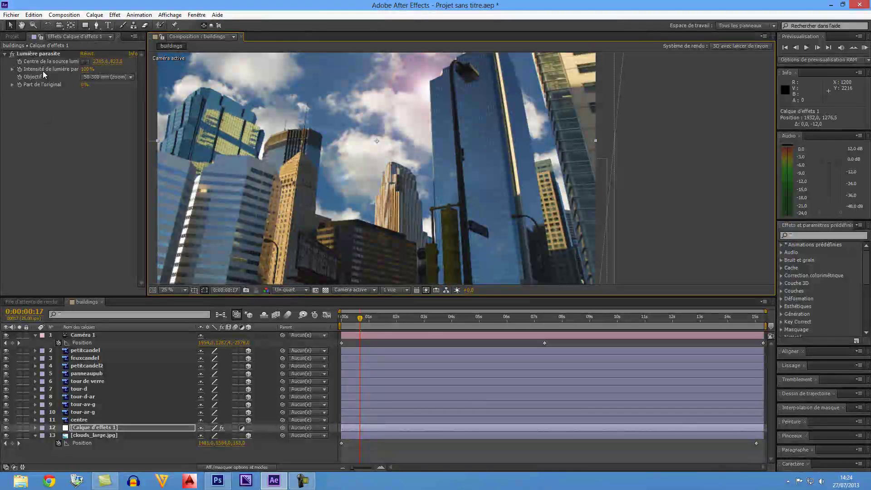
click(85, 62)
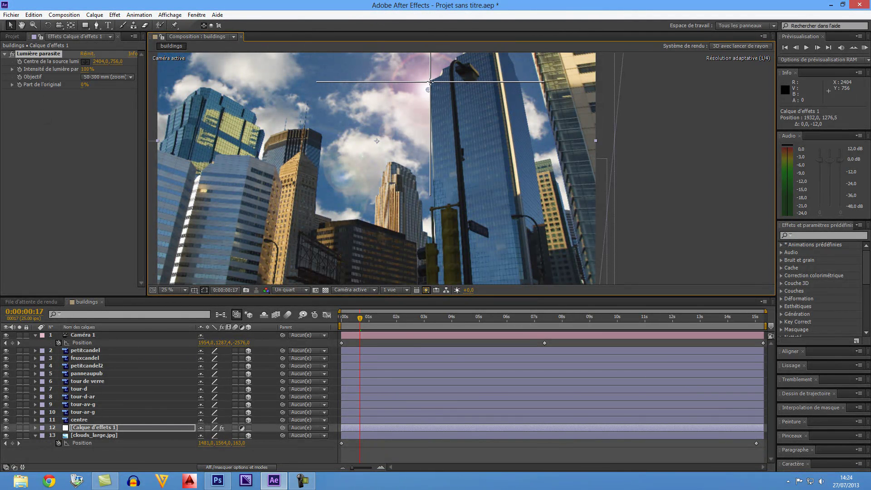
click(430, 82)
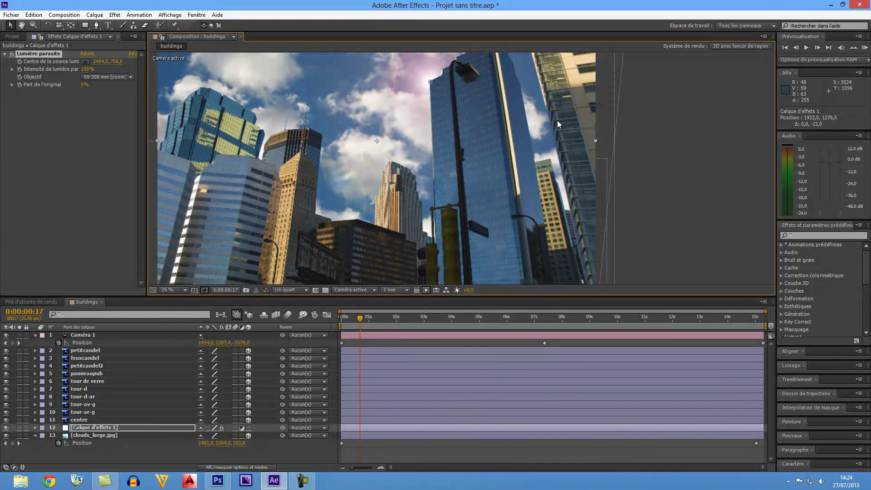
key(comma)
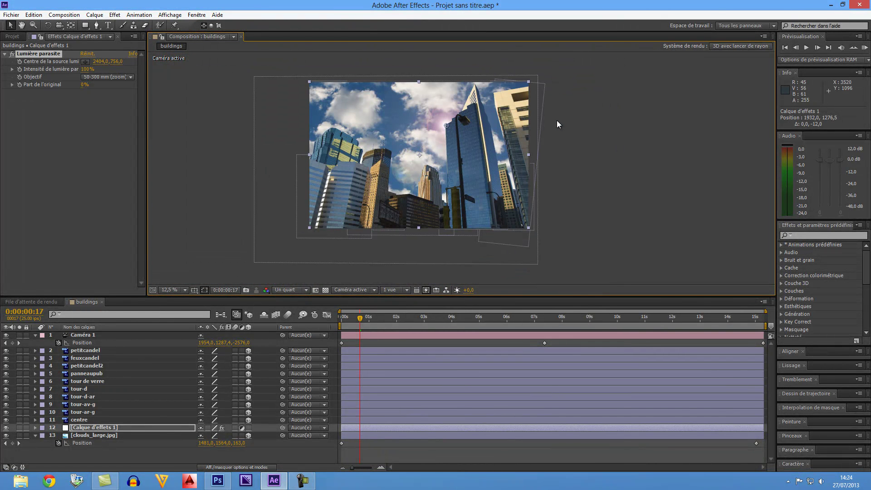
key(period)
key(comma)
Undo a stray flare-centre move and drag Calque d'effets 1 above Caméra 1 to the top
drag(443, 124, 432, 123)
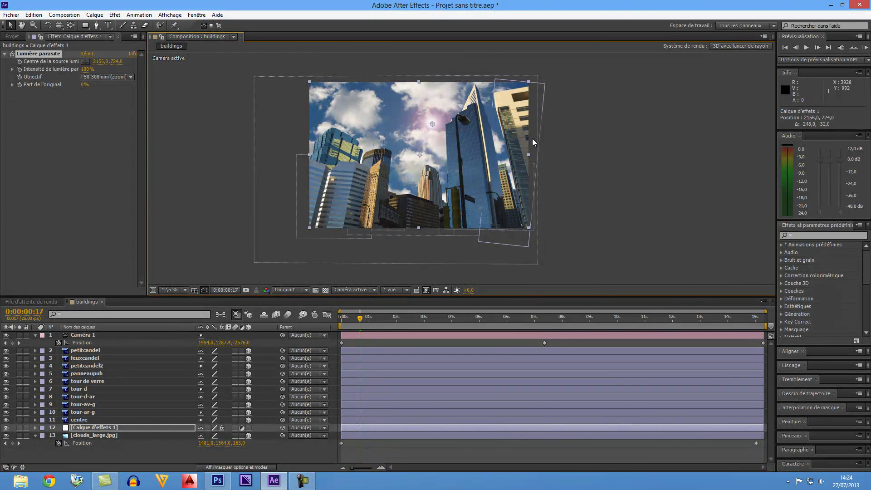
key(ctrl+z)
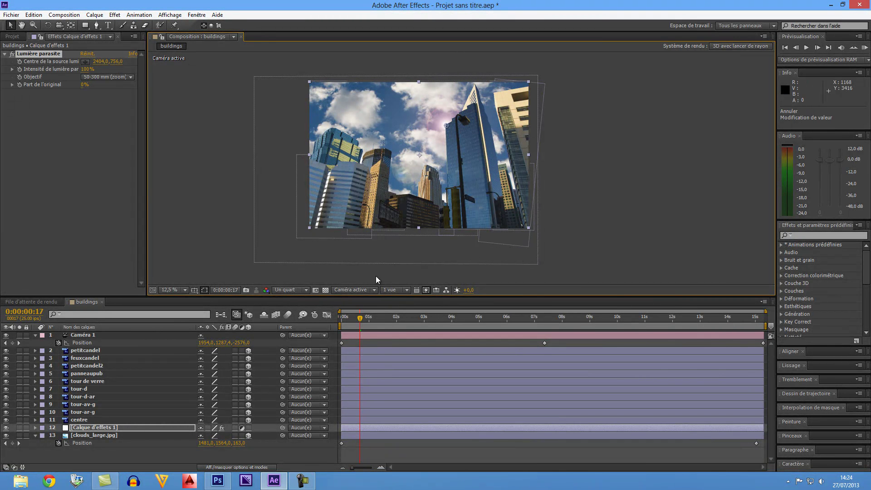
drag(113, 432, 124, 334)
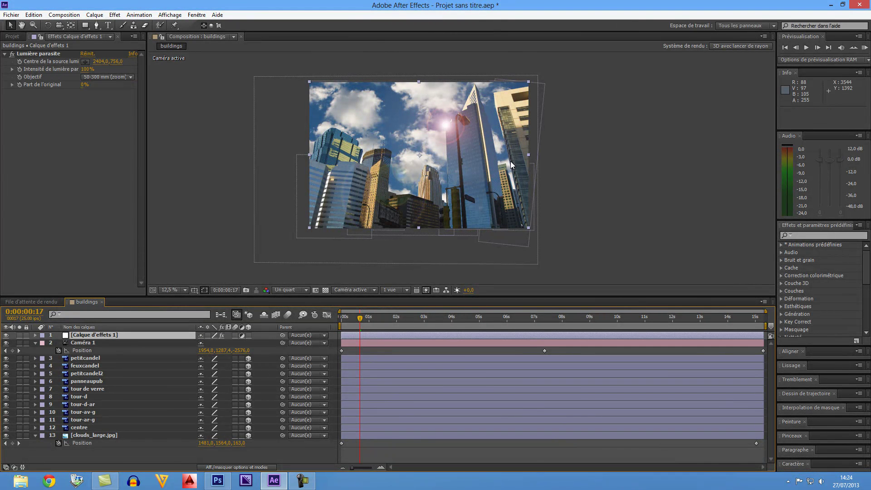
Inspect the flare close-up, go to 0:00:07:09, and show Calque d'effets 1's Opacity with T
scroll(538, 129, up, 3)
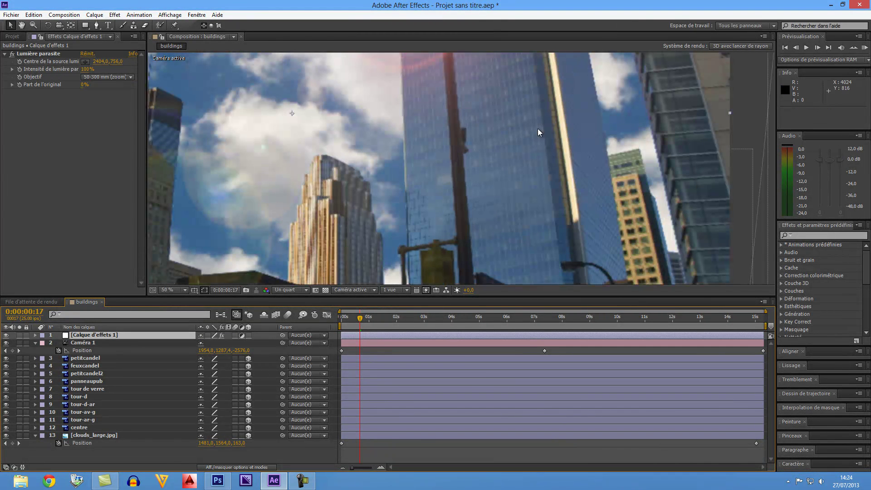
drag(529, 123, 491, 160)
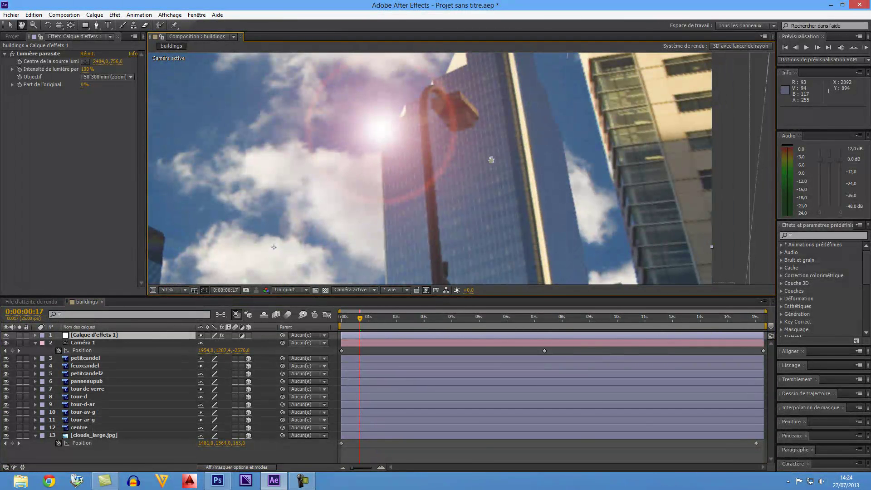
scroll(492, 160, down, 4)
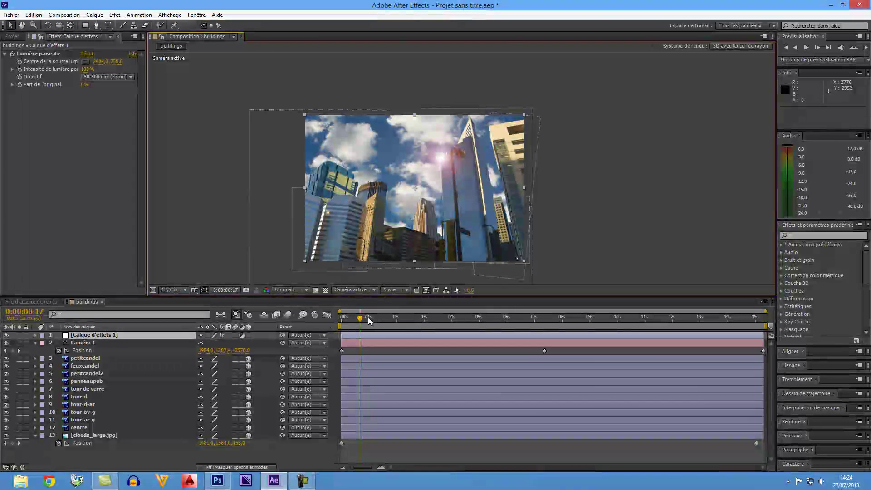
drag(363, 317, 557, 317)
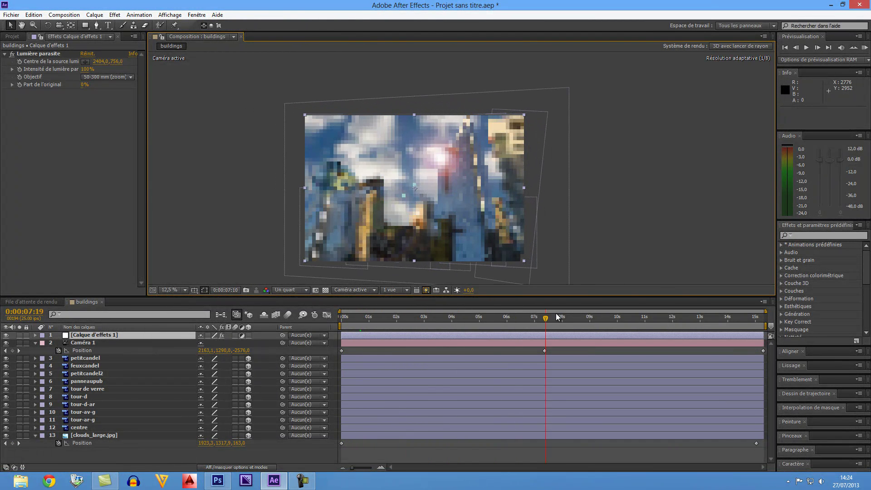
drag(558, 317, 546, 320)
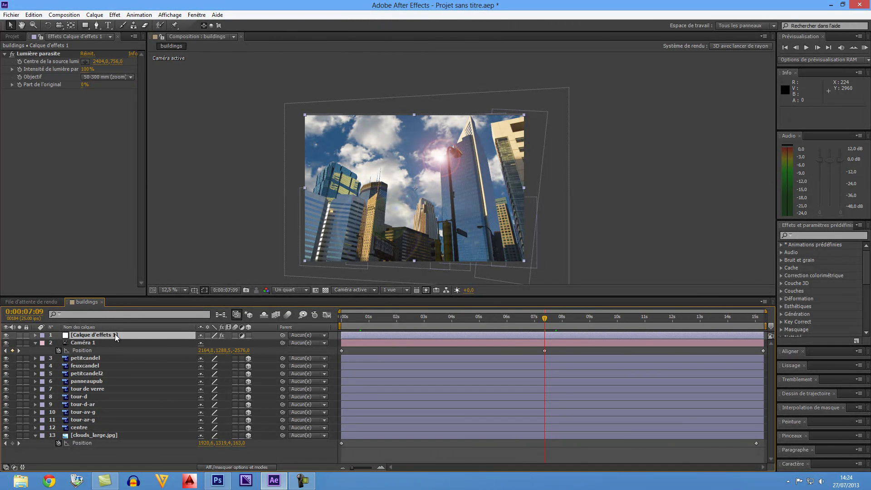
key(t)
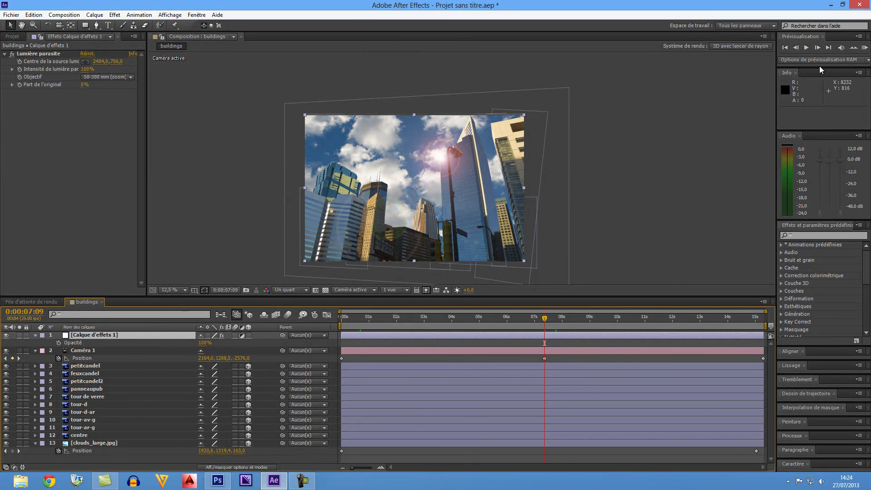
Keyframe the effect layer's Opacity at 100% at 7:05, 0% one frame later, and 100% at 7:09
click(796, 48)
click(795, 48)
click(796, 48)
click(795, 48)
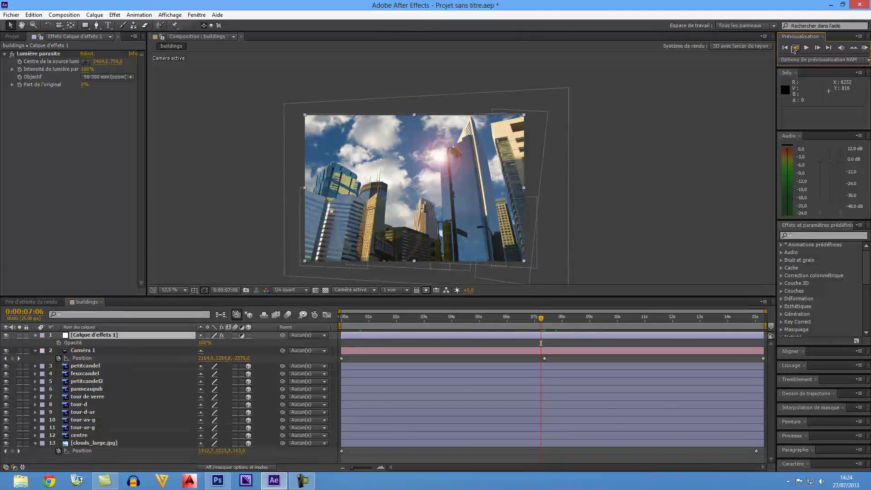
click(58, 343)
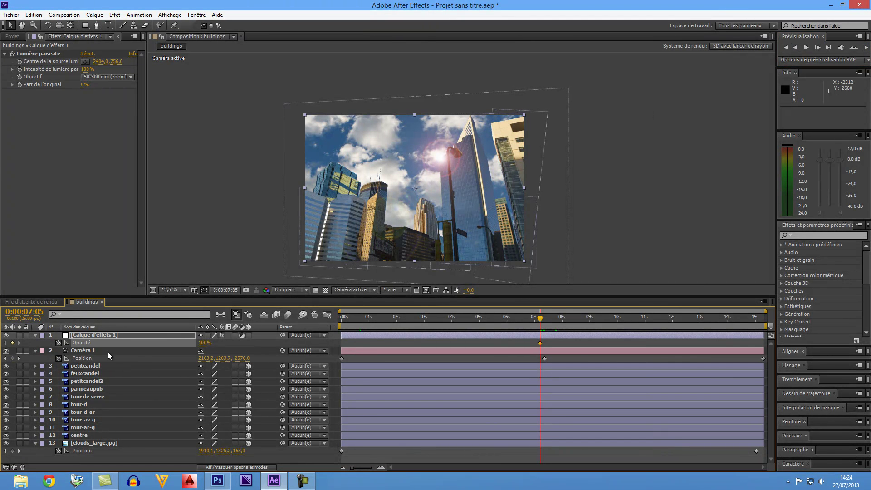
click(818, 49)
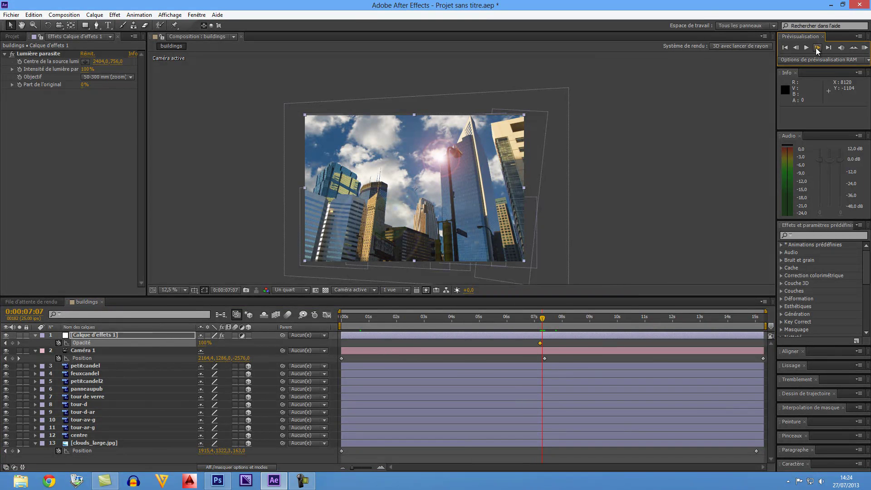
drag(202, 347, 26, 370)
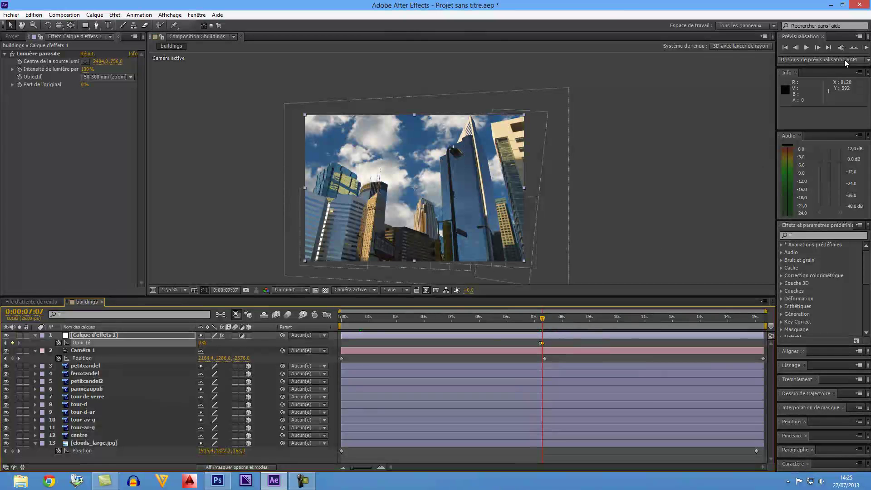
click(817, 47)
click(817, 47)
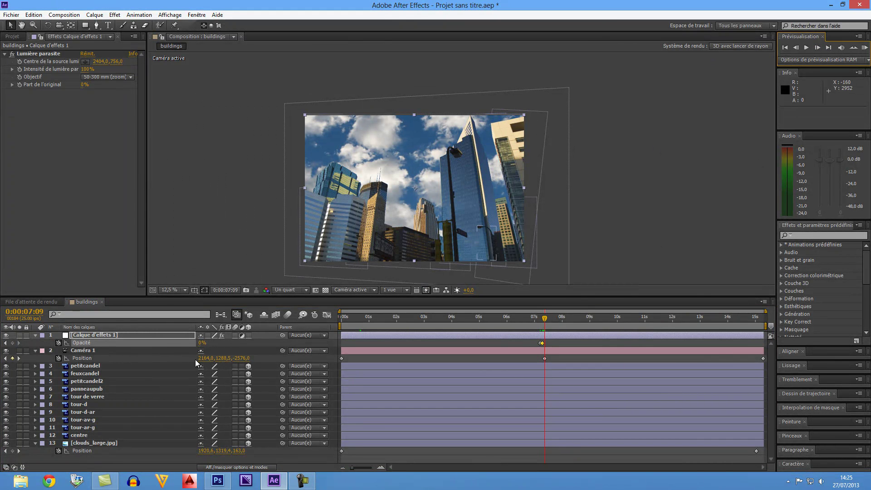
drag(200, 343, 222, 341)
RAM-preview the flash with a work area starting just before it, then reset the work area to 0
click(612, 318)
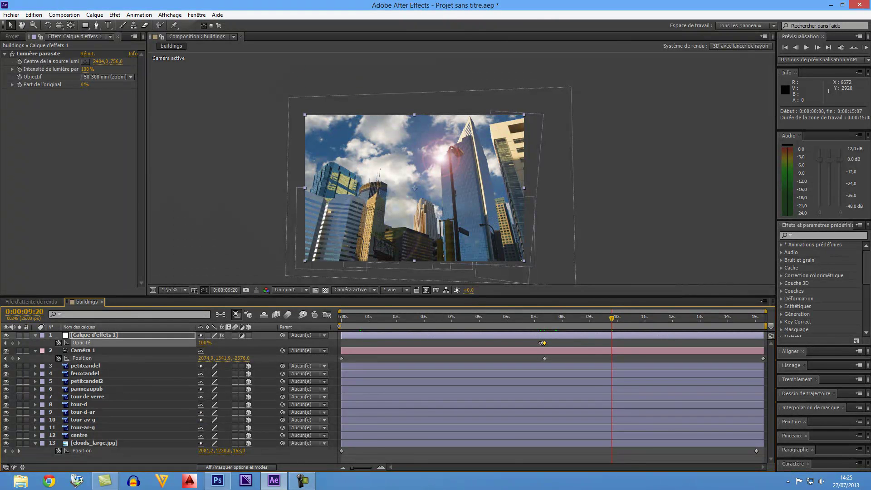
drag(339, 326, 530, 326)
drag(612, 318, 528, 320)
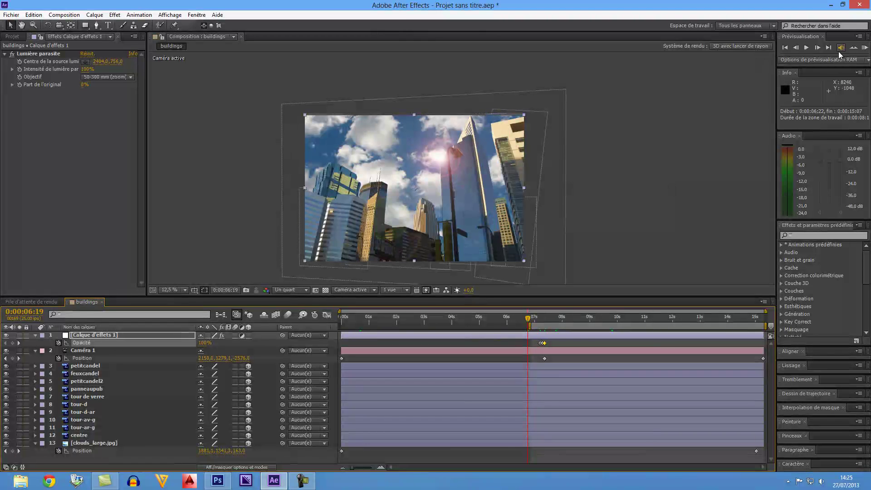
click(864, 49)
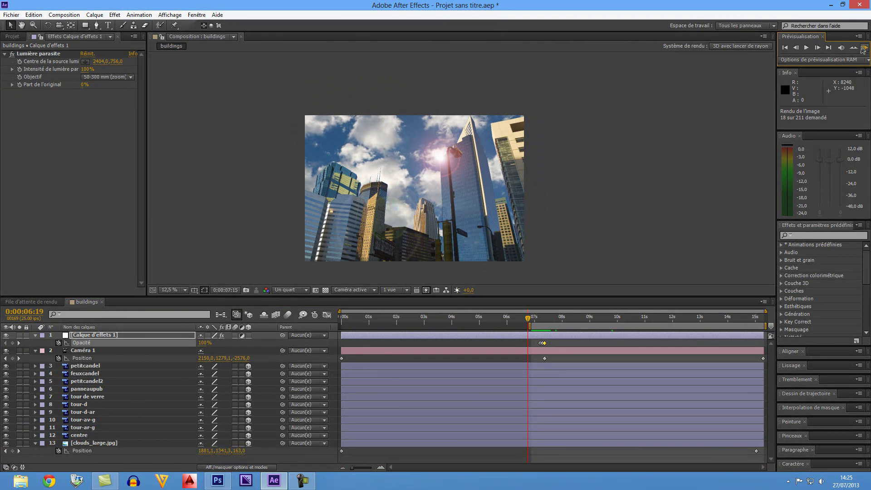
click(864, 48)
click(864, 49)
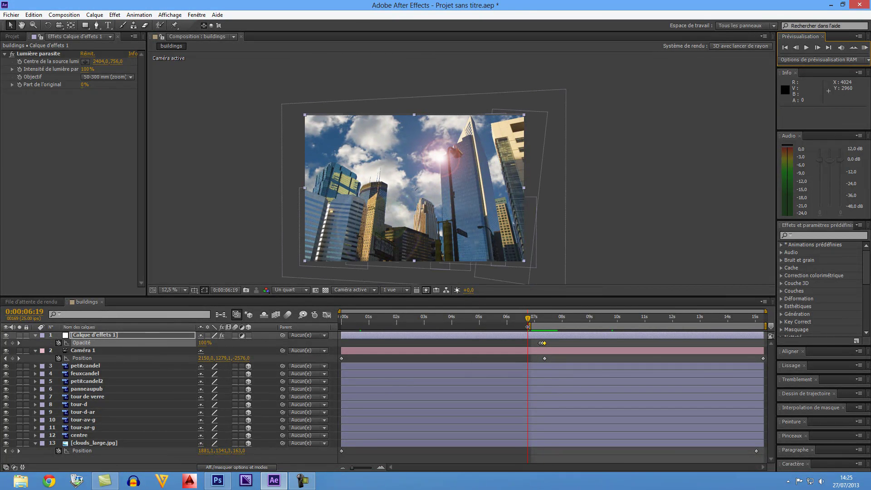
drag(529, 327, 341, 326)
Nudge the first Opacity keyframe one frame earlier and return the playhead to the start
drag(545, 344, 547, 344)
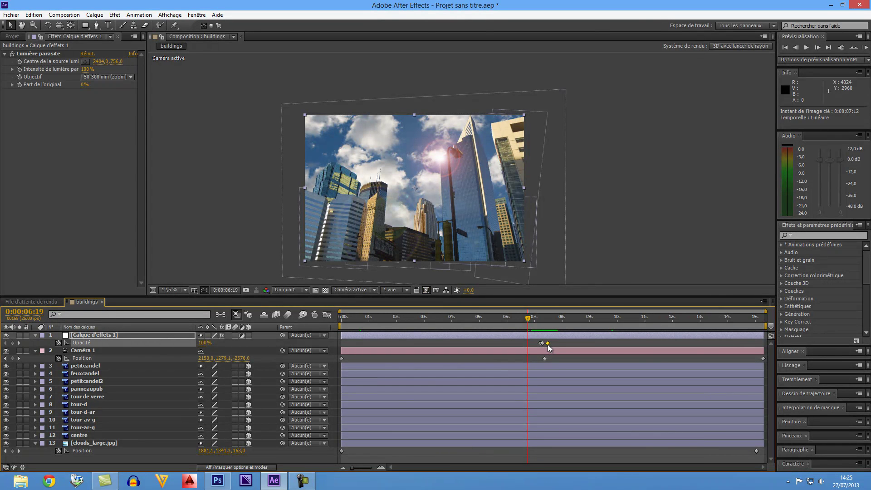
click(543, 344)
drag(546, 343, 544, 343)
mouse_move(540, 346)
mouse_down()
mouse_move(559, 326)
mouse_move(339, 348)
mouse_move(669, 334)
mouse_up()
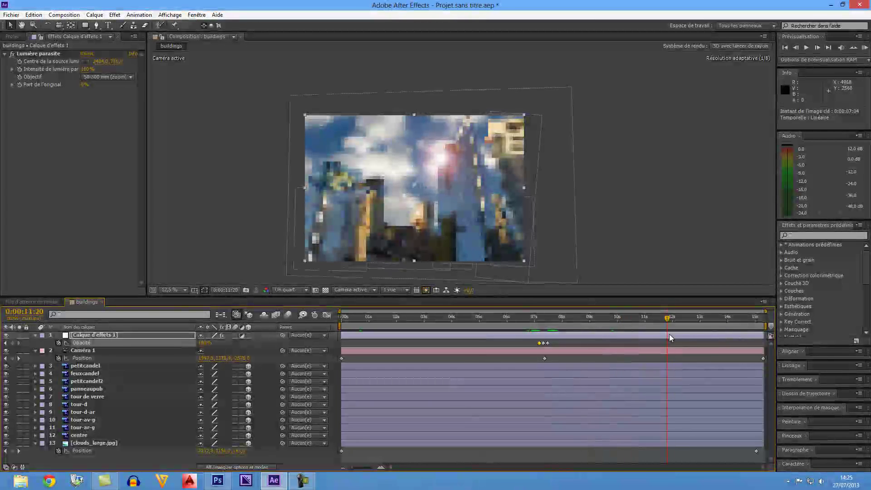
drag(669, 334, 318, 367)
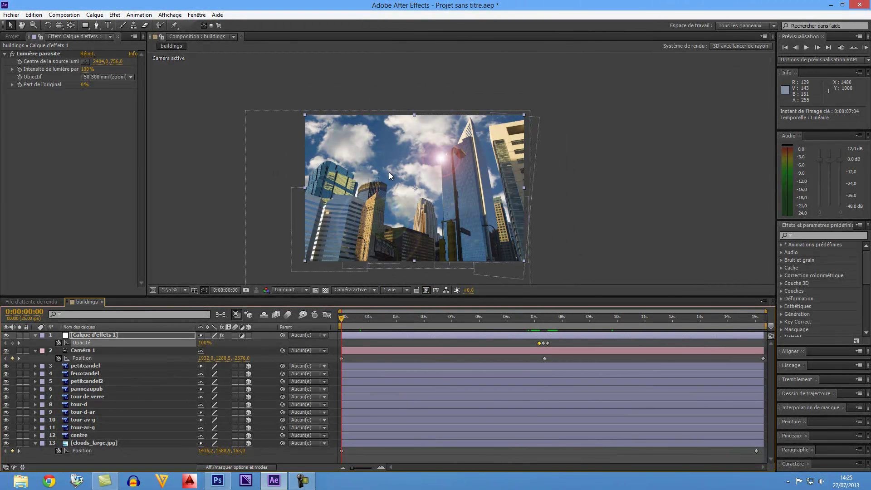
Look through the Effet menu categories, then save the project as Projet sans titre.aep
click(113, 14)
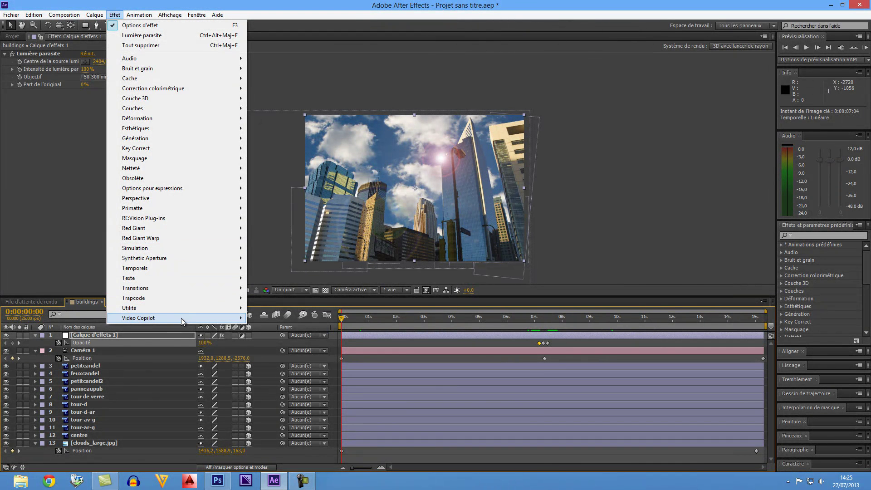
mouse_move(191, 299)
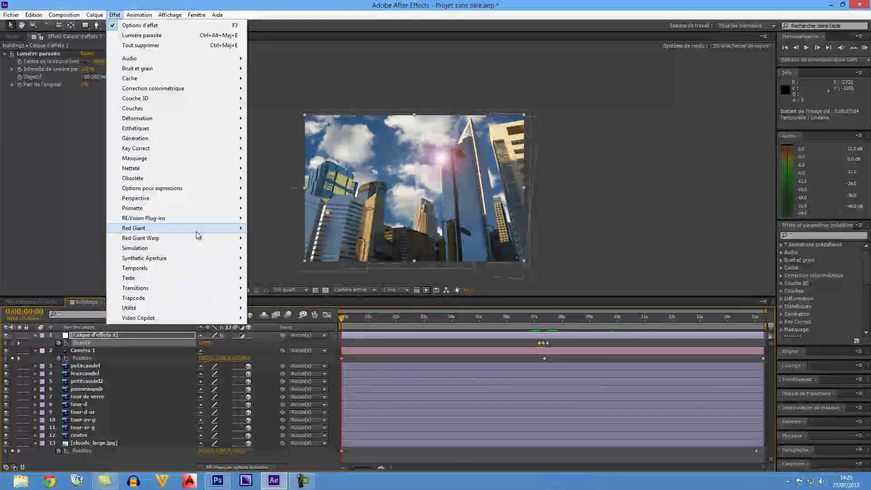
mouse_move(197, 232)
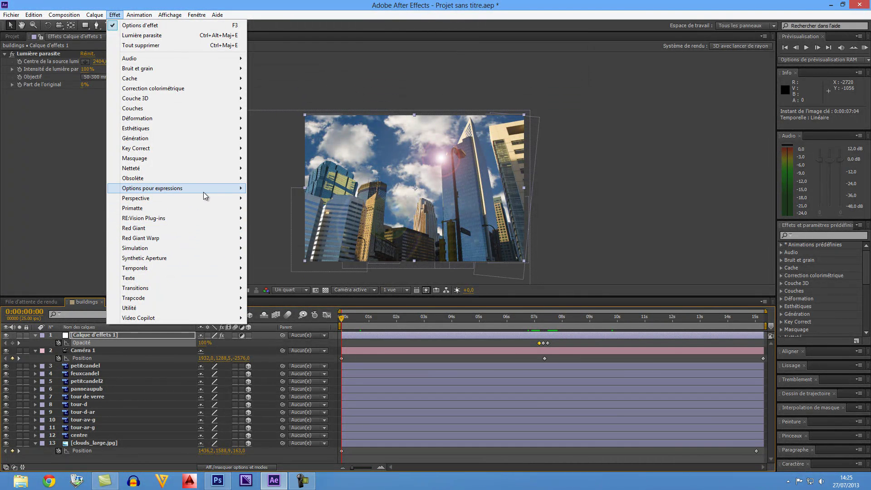
mouse_move(204, 193)
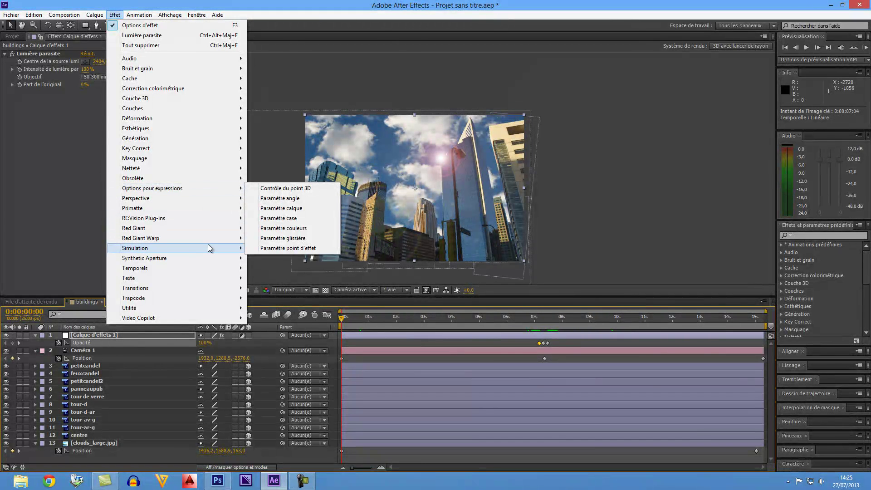
mouse_move(208, 286)
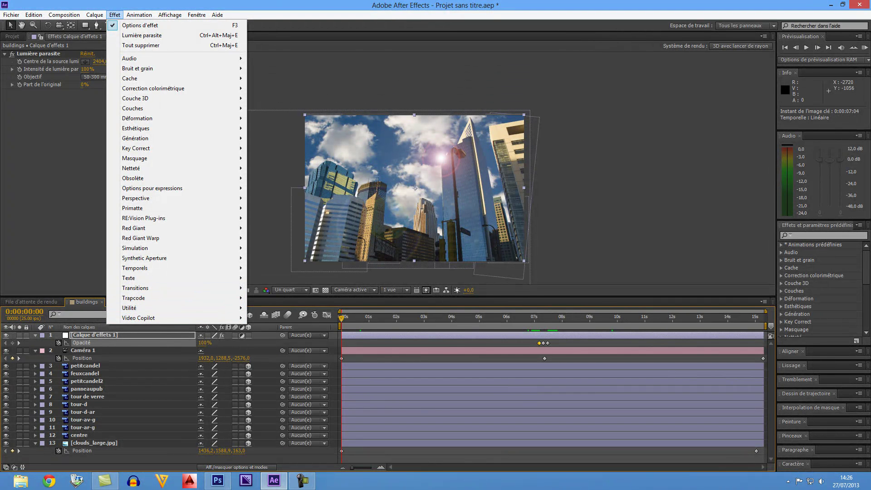
key(ctrl+s)
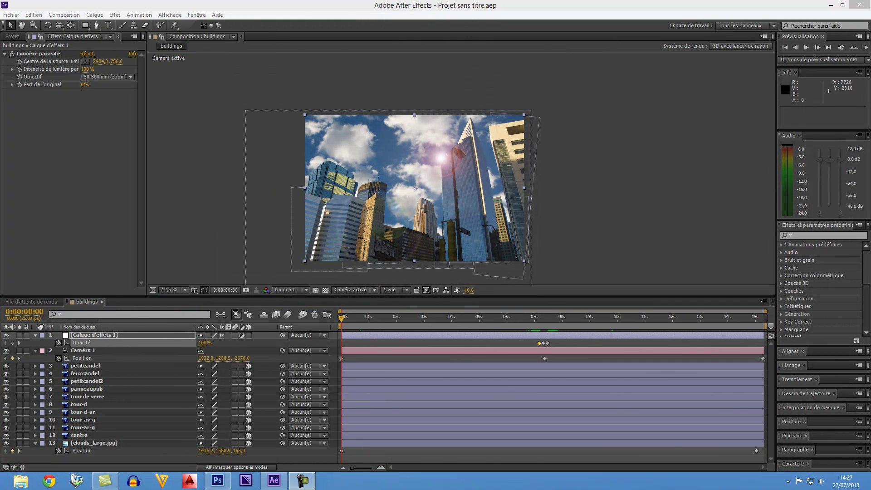